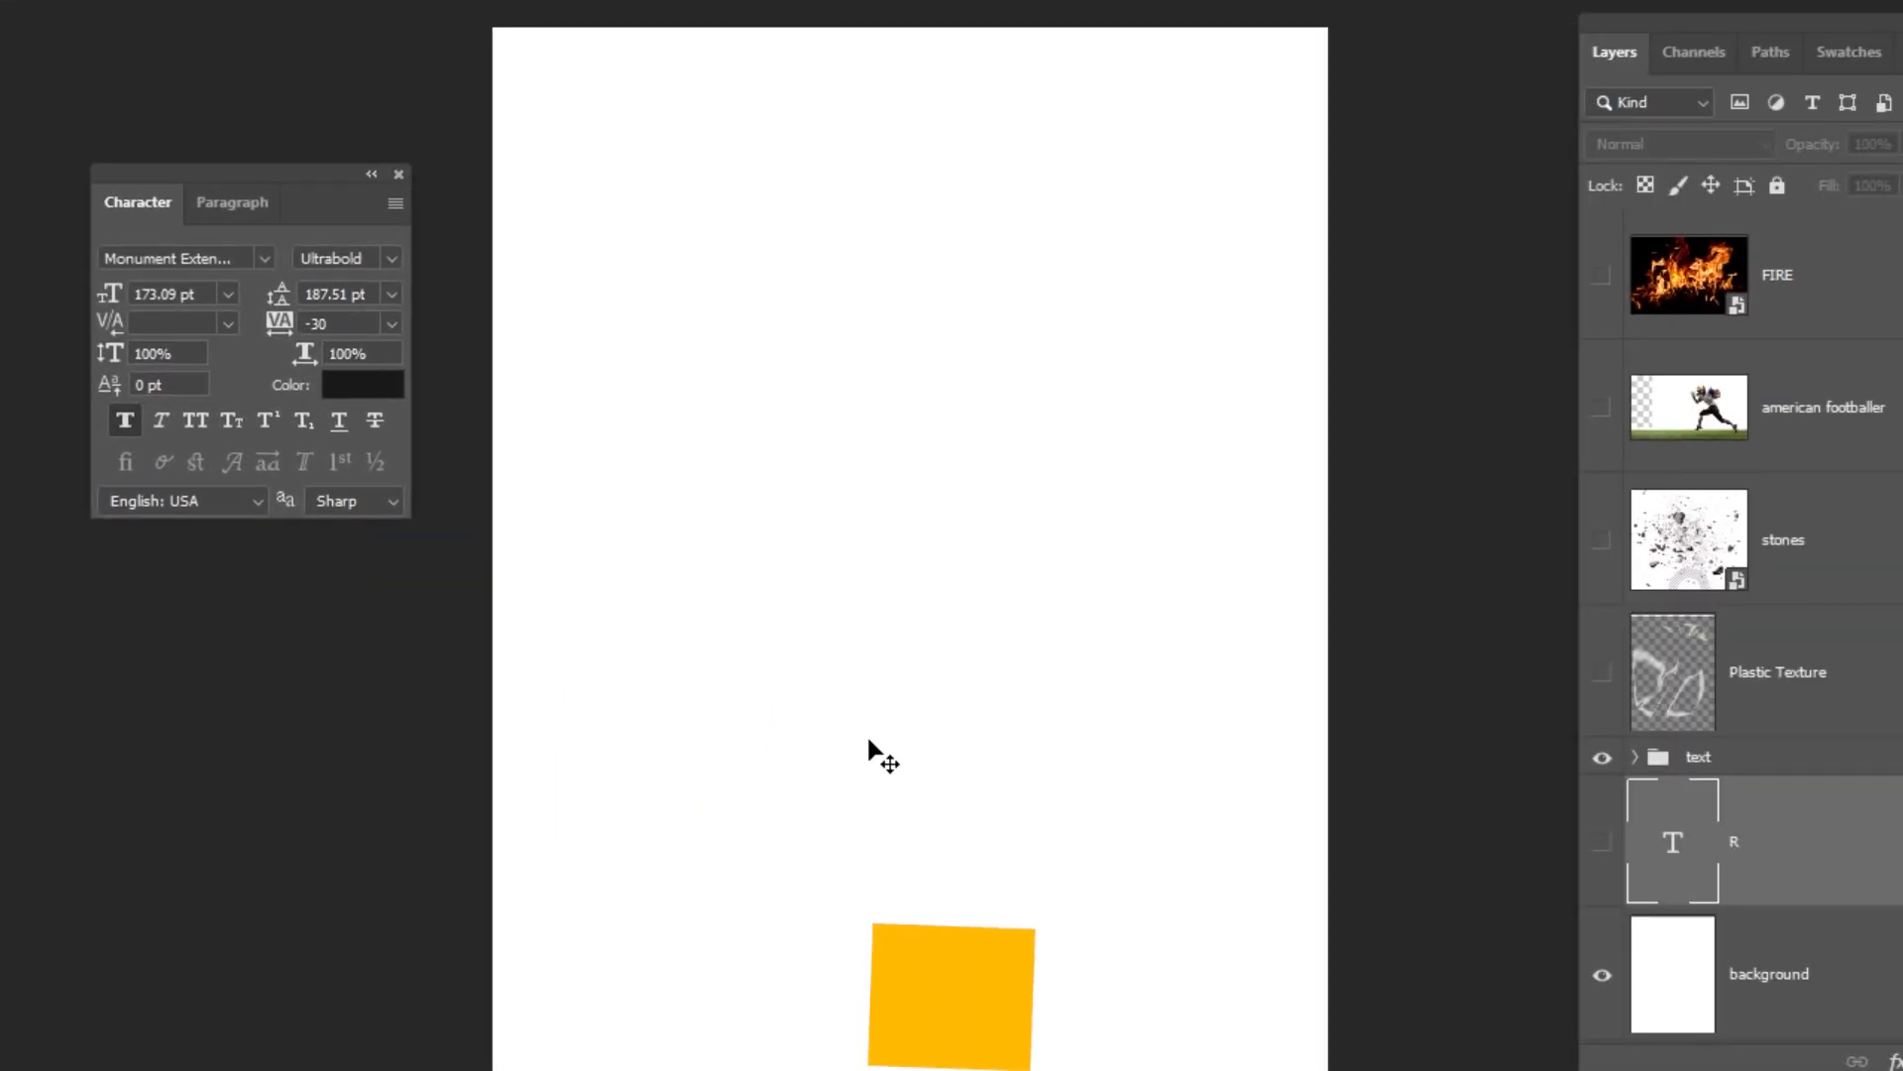
Step: Add the text "READY" in Monument Extended Ultrabold across the upper part of the poster
{"action": "key", "text": "t"}
{"action": "left_click", "coordinate": [560, 325]}
{"action": "type", "text": "READY"}
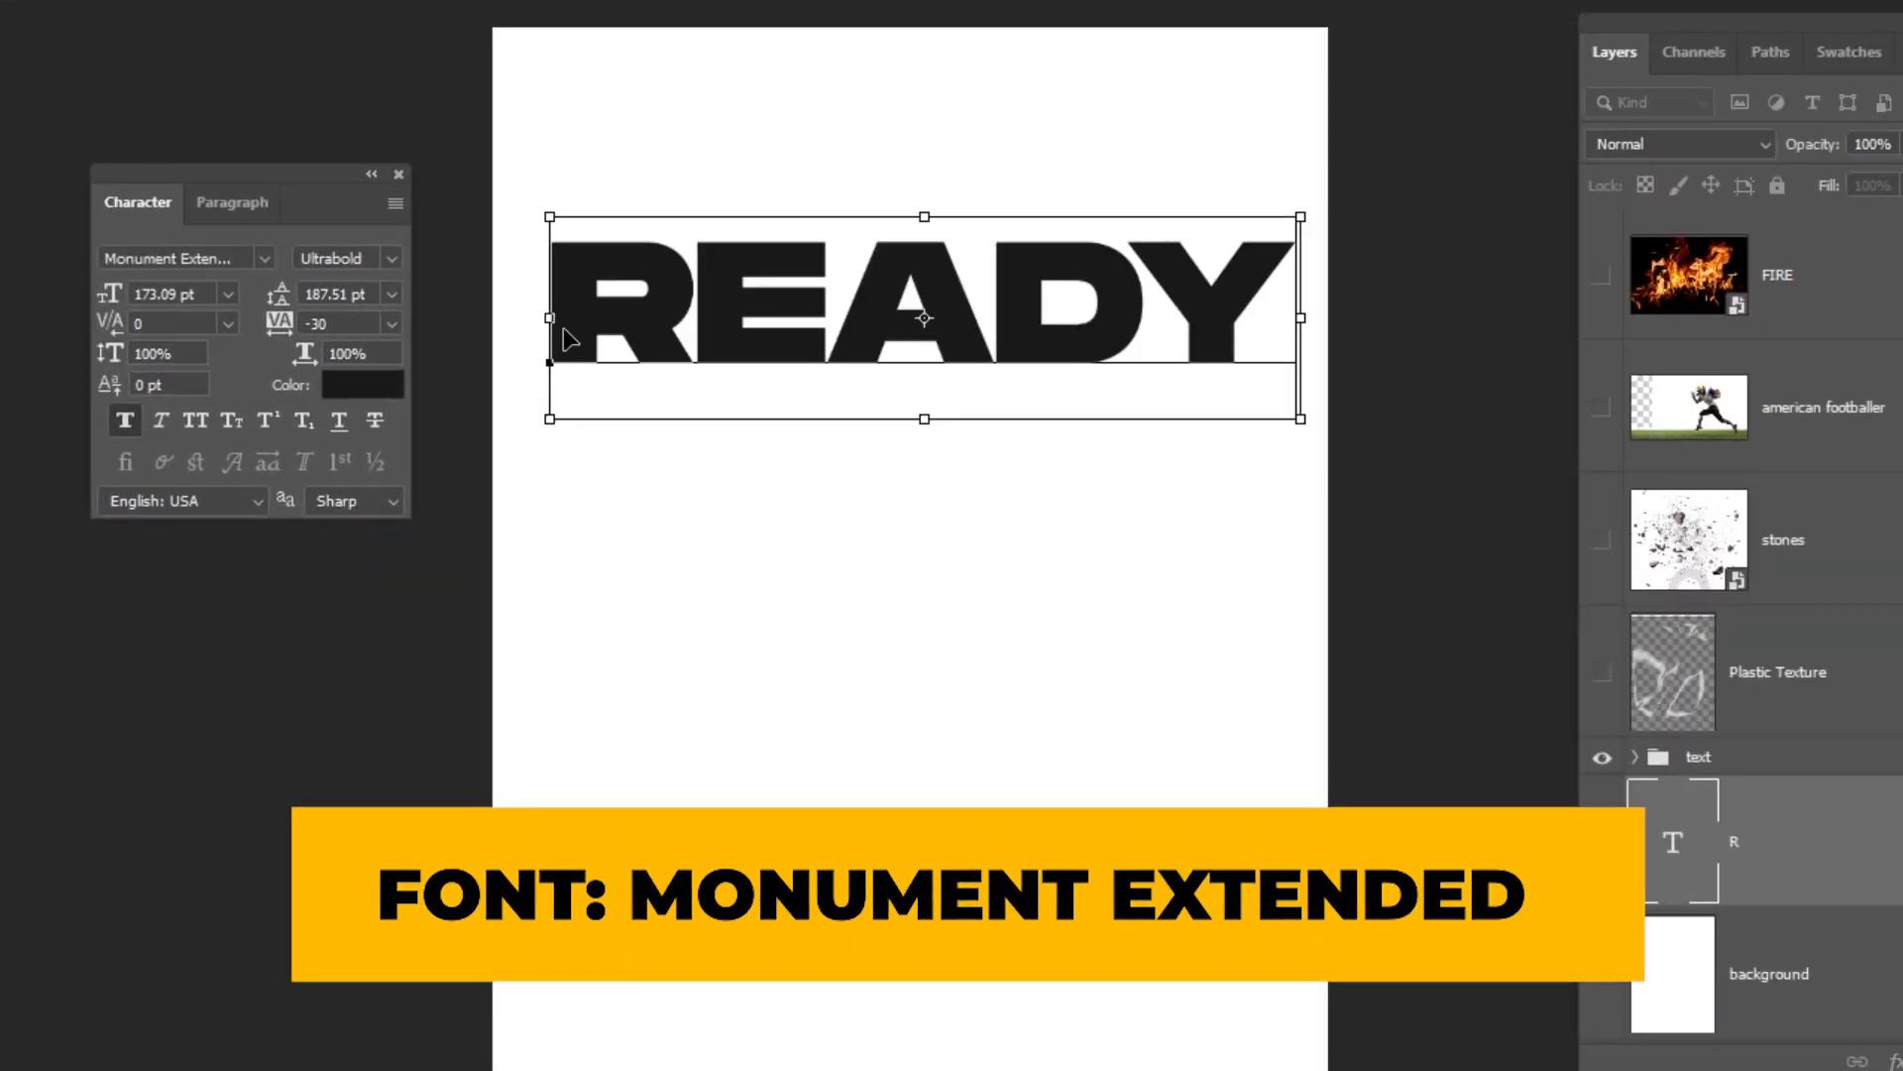
{"action": "key", "text": "ctrl+Return"}
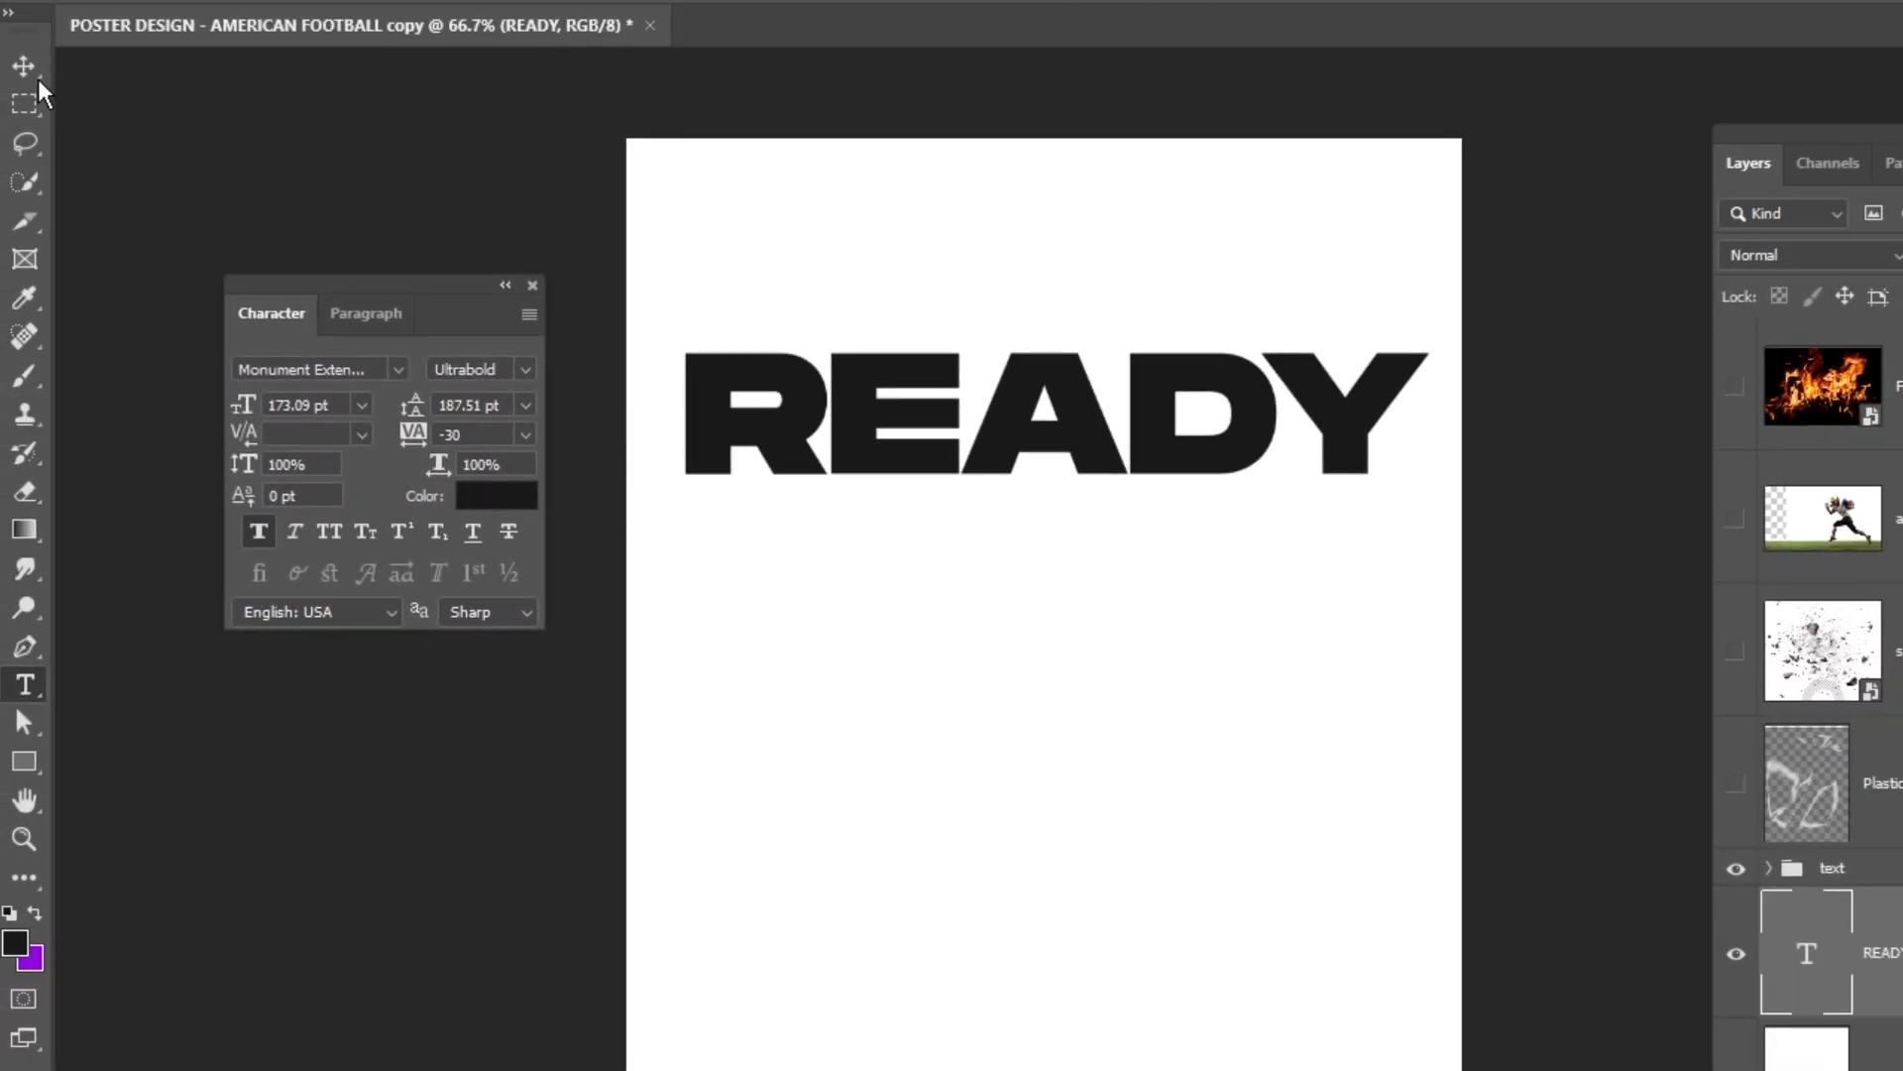
Step: Duplicate the READY text directly below the original and change the copy's wording to "SET"
{"action": "left_click", "coordinate": [24, 66]}
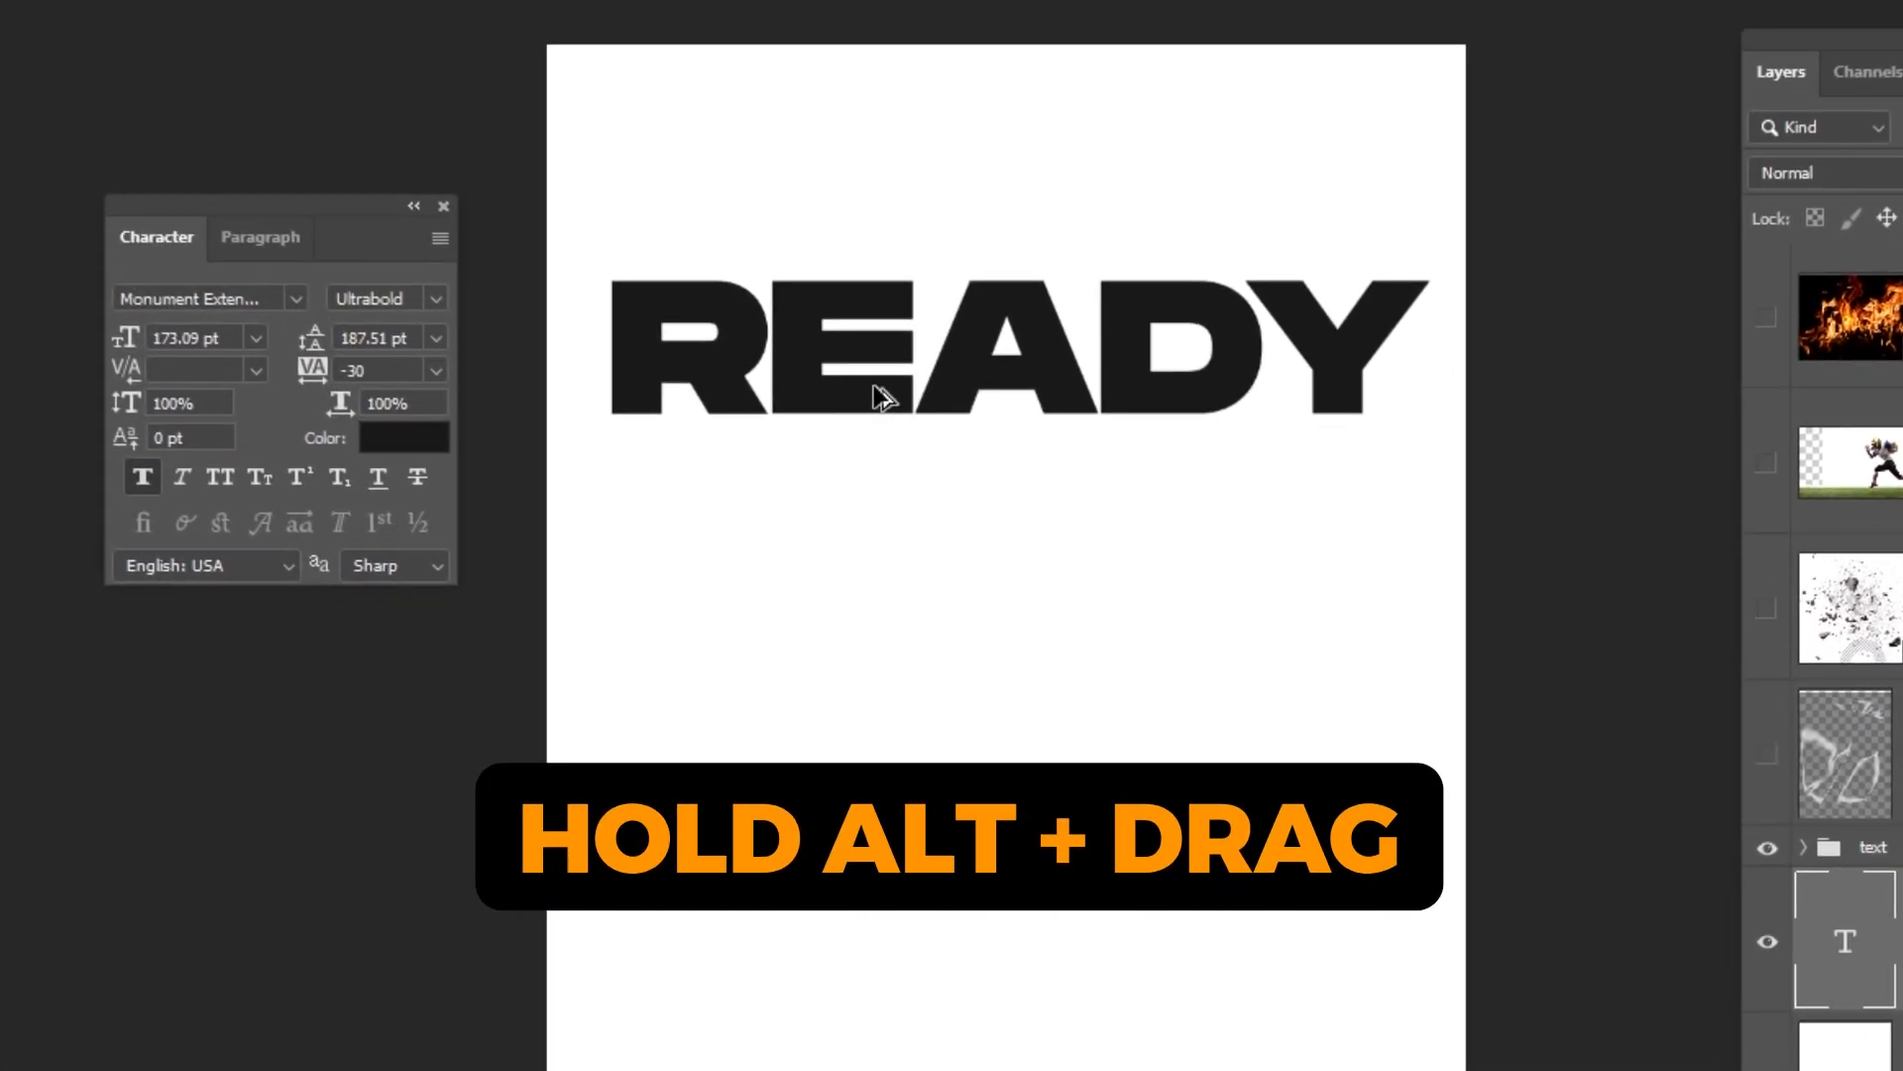
{"action": "left_click_drag", "start_coordinate": [875, 389], "coordinate": [867, 536]}
{"action": "left_click", "coordinate": [862, 516]}
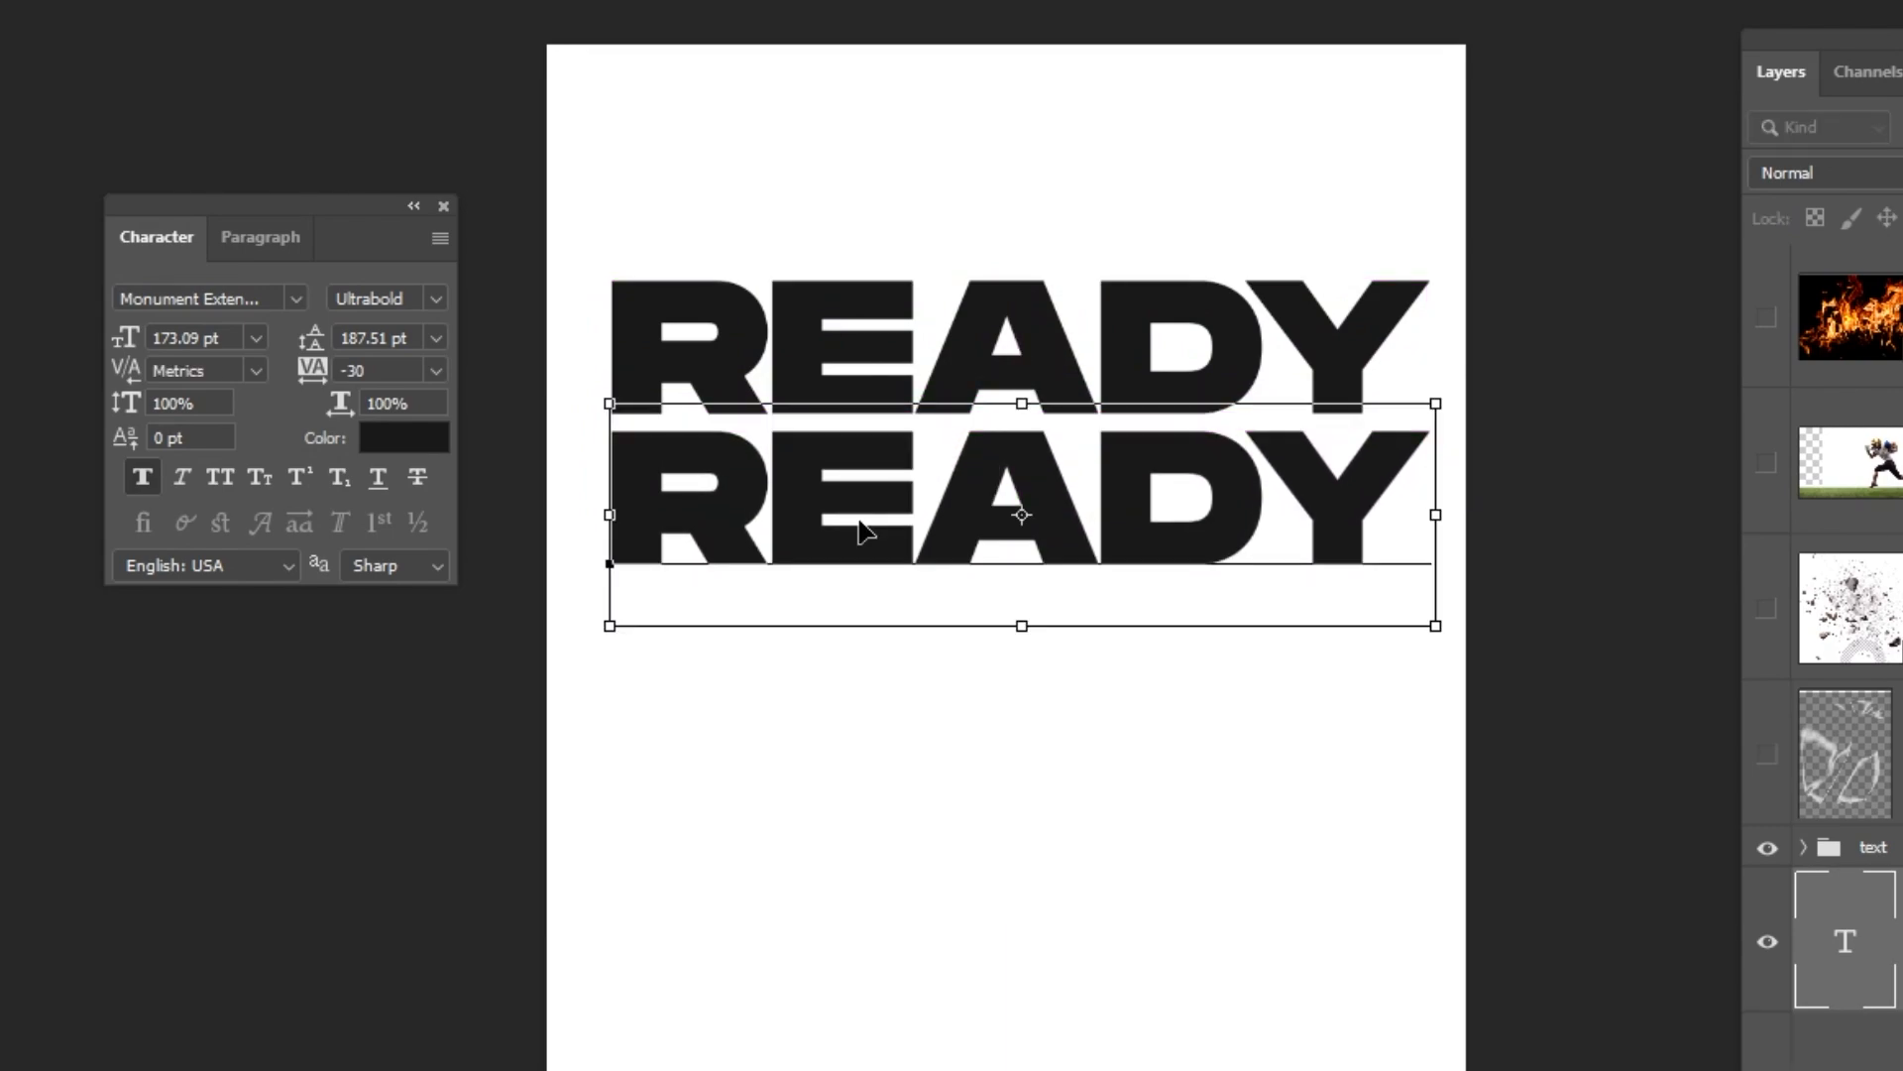
{"action": "key", "text": "ctrl+a"}
{"action": "type", "text": "SET"}
Step: Scale the SET text up to about 228 pt, keeping it close beneath READY
{"action": "key", "text": "ctrl+t"}
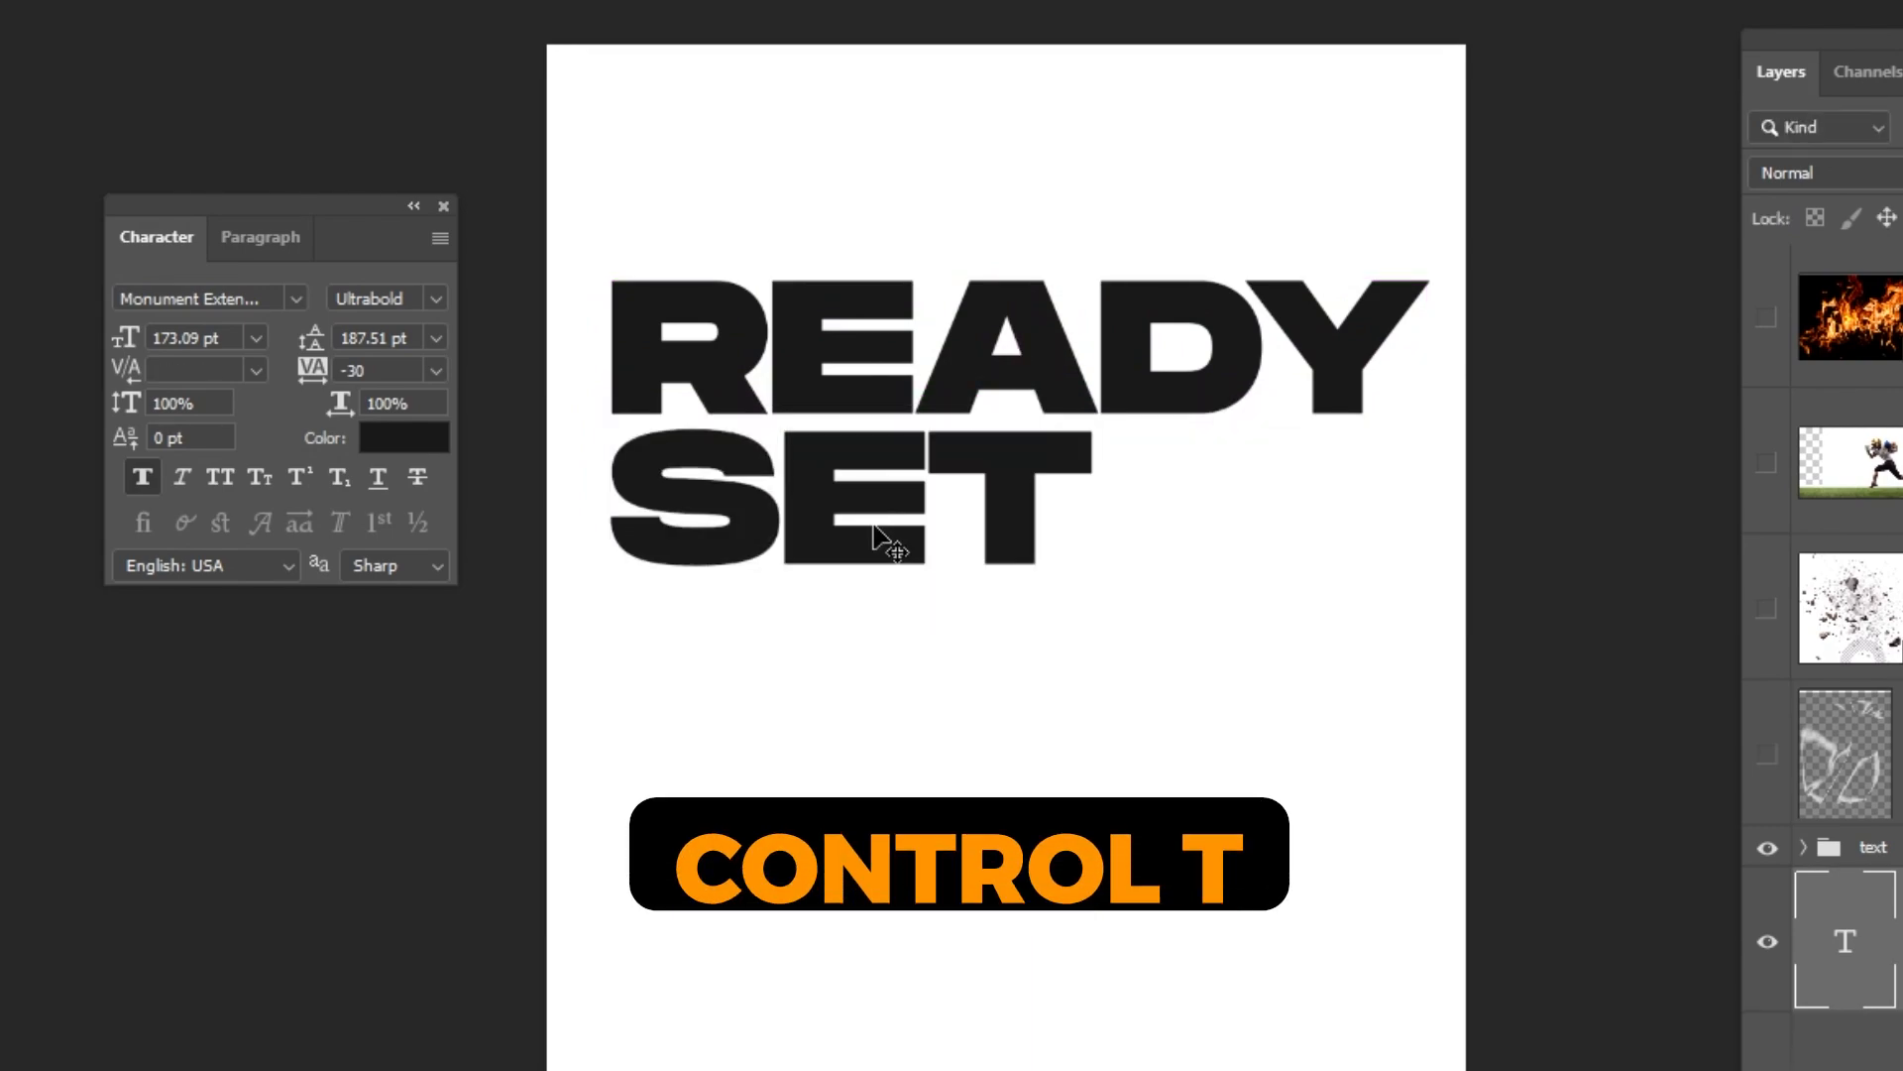
{"action": "left_click_drag", "start_coordinate": [1092, 631], "coordinate": [1235, 734]}
{"action": "key", "text": "Return"}
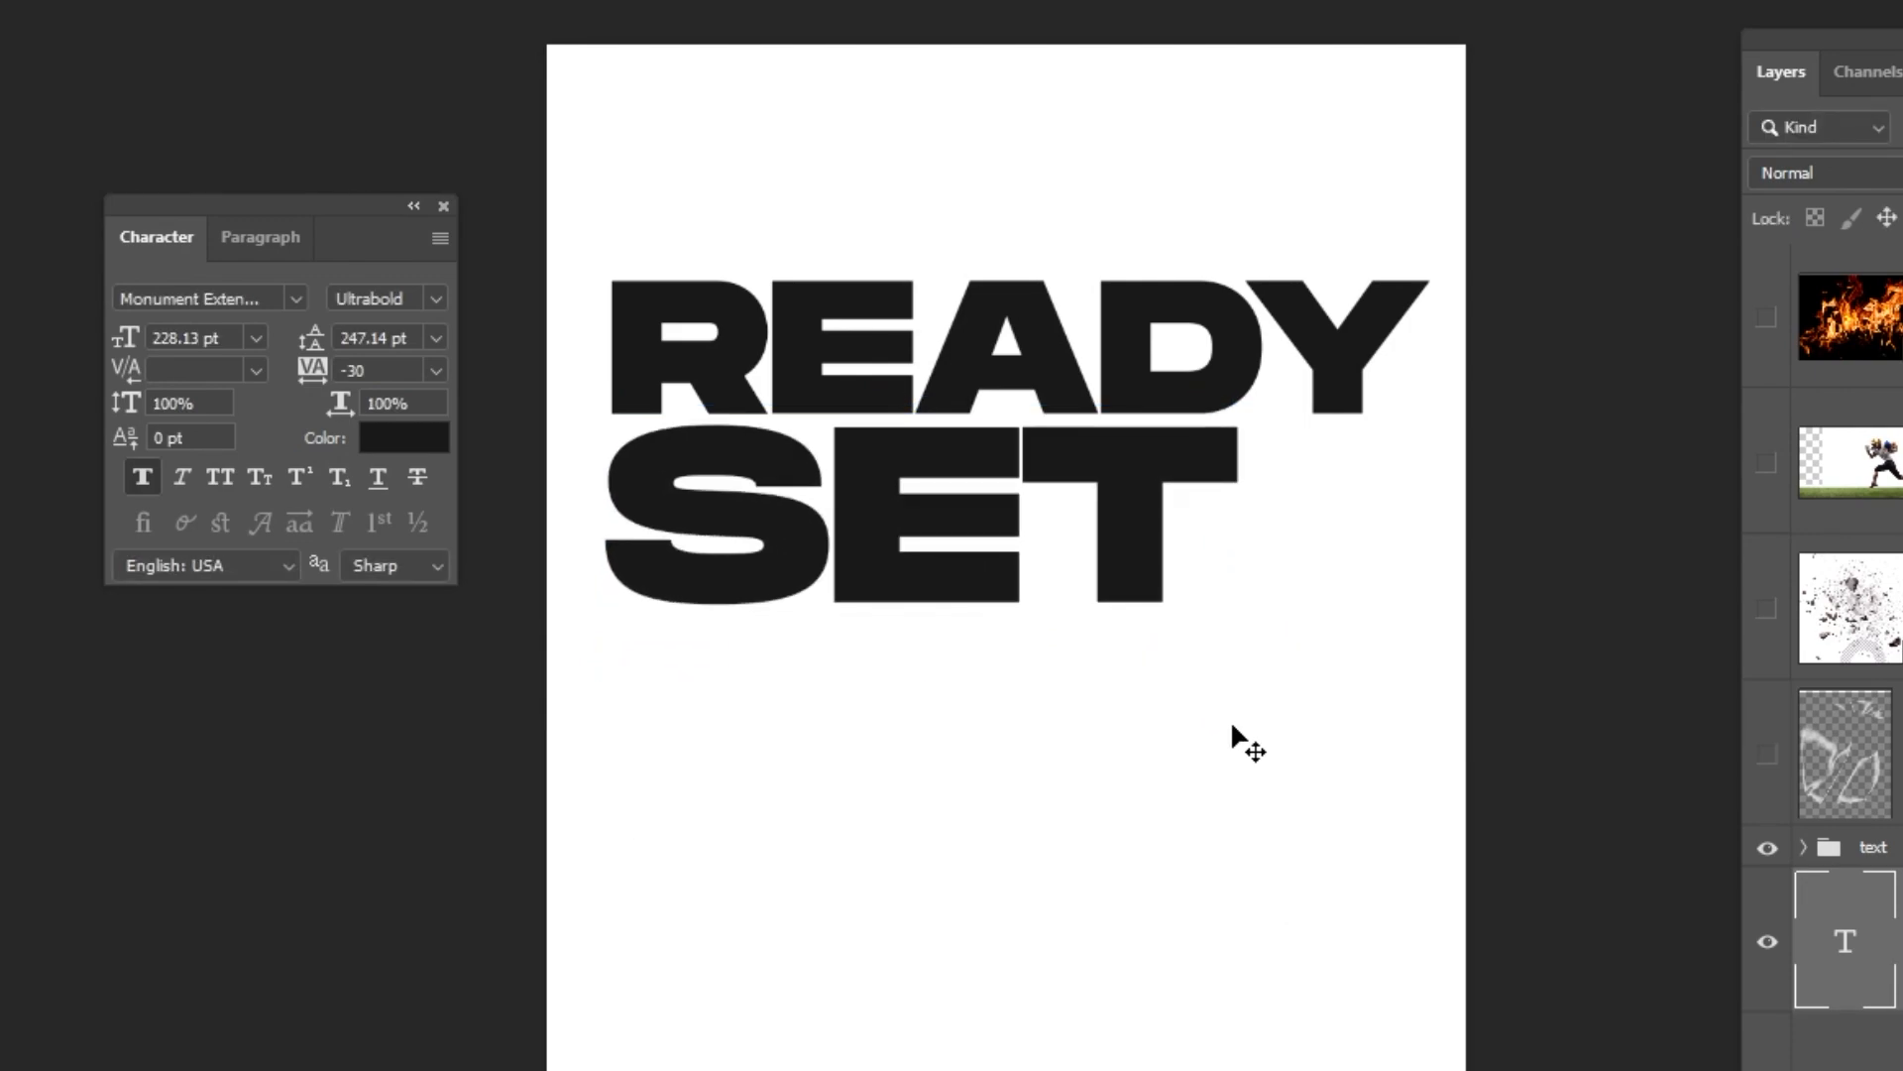
Step: Duplicate the SET text directly below itself and change the copy's wording to "GO"
{"action": "left_click_drag", "start_coordinate": [1121, 587], "coordinate": [1128, 716]}
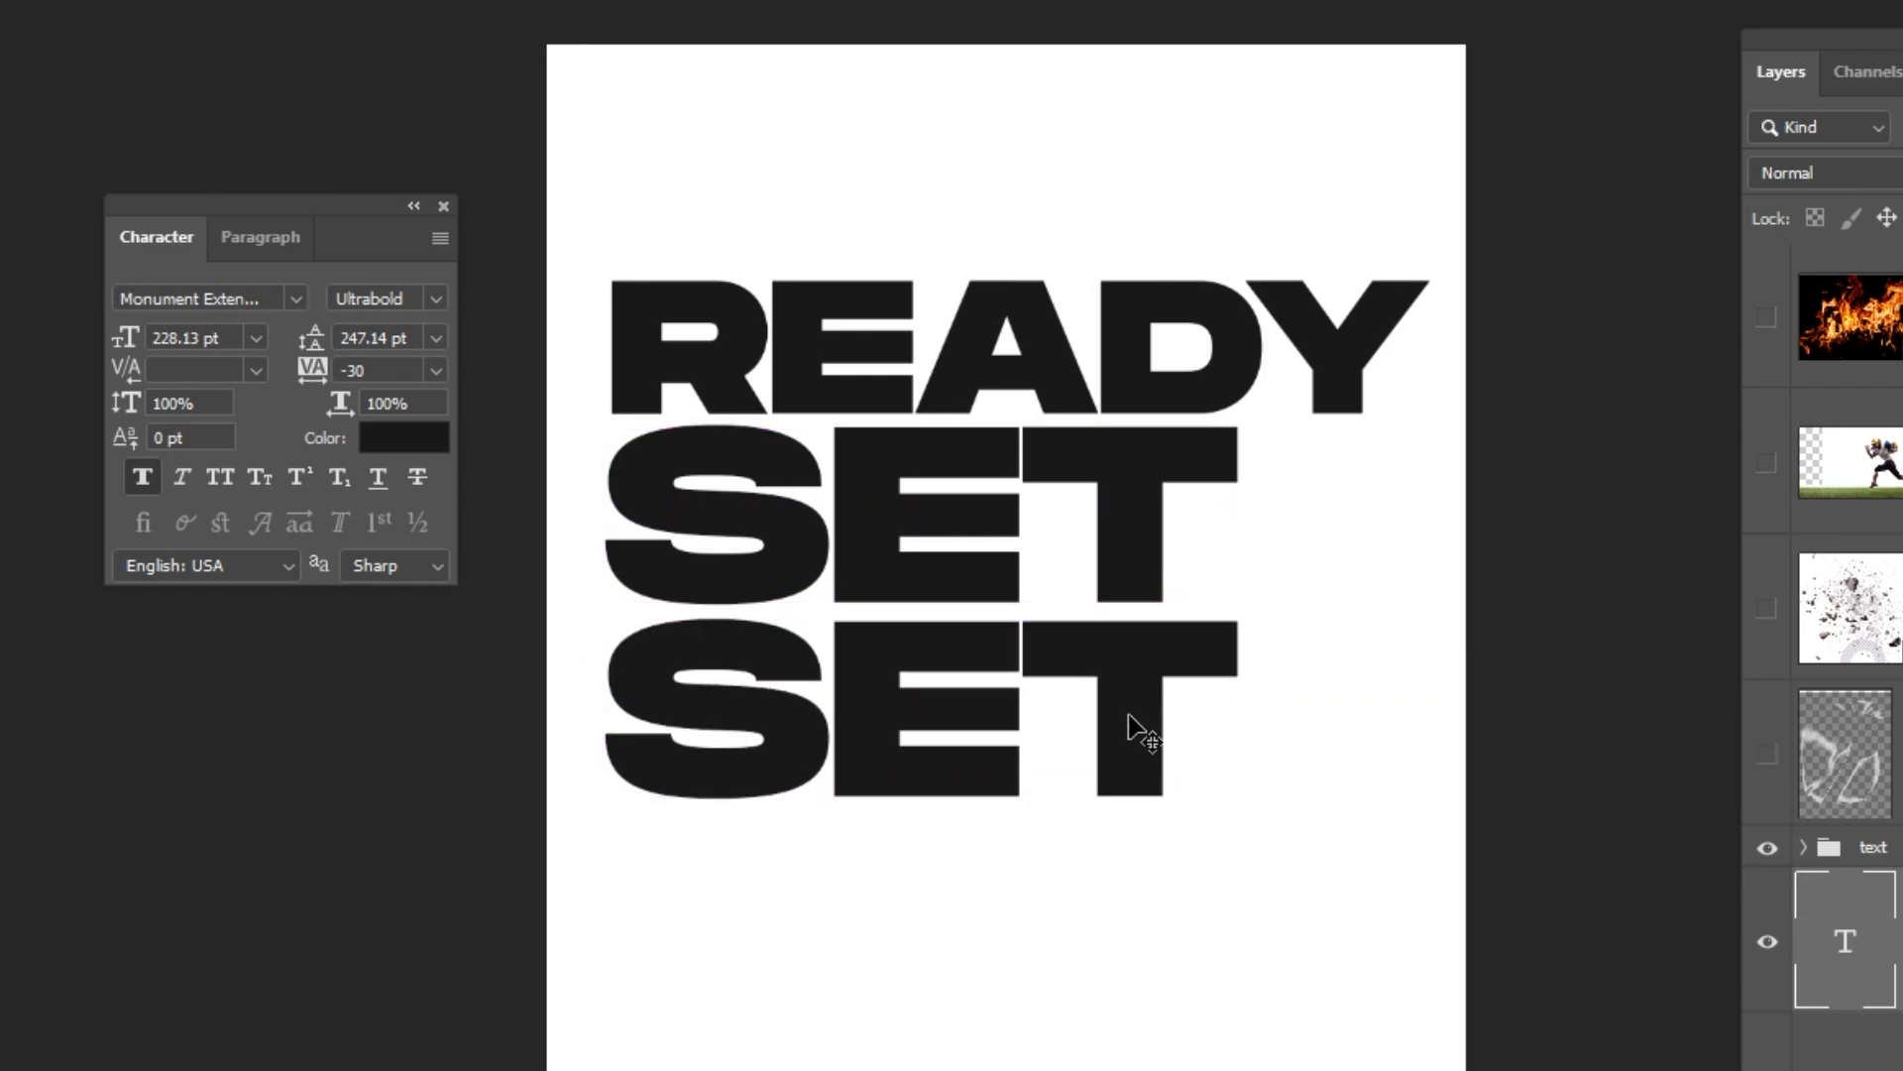
{"action": "left_click", "coordinate": [1144, 728]}
{"action": "key", "text": "ctrl+a"}
{"action": "type", "text": "GO"}
{"action": "key", "text": "ctrl+Return"}
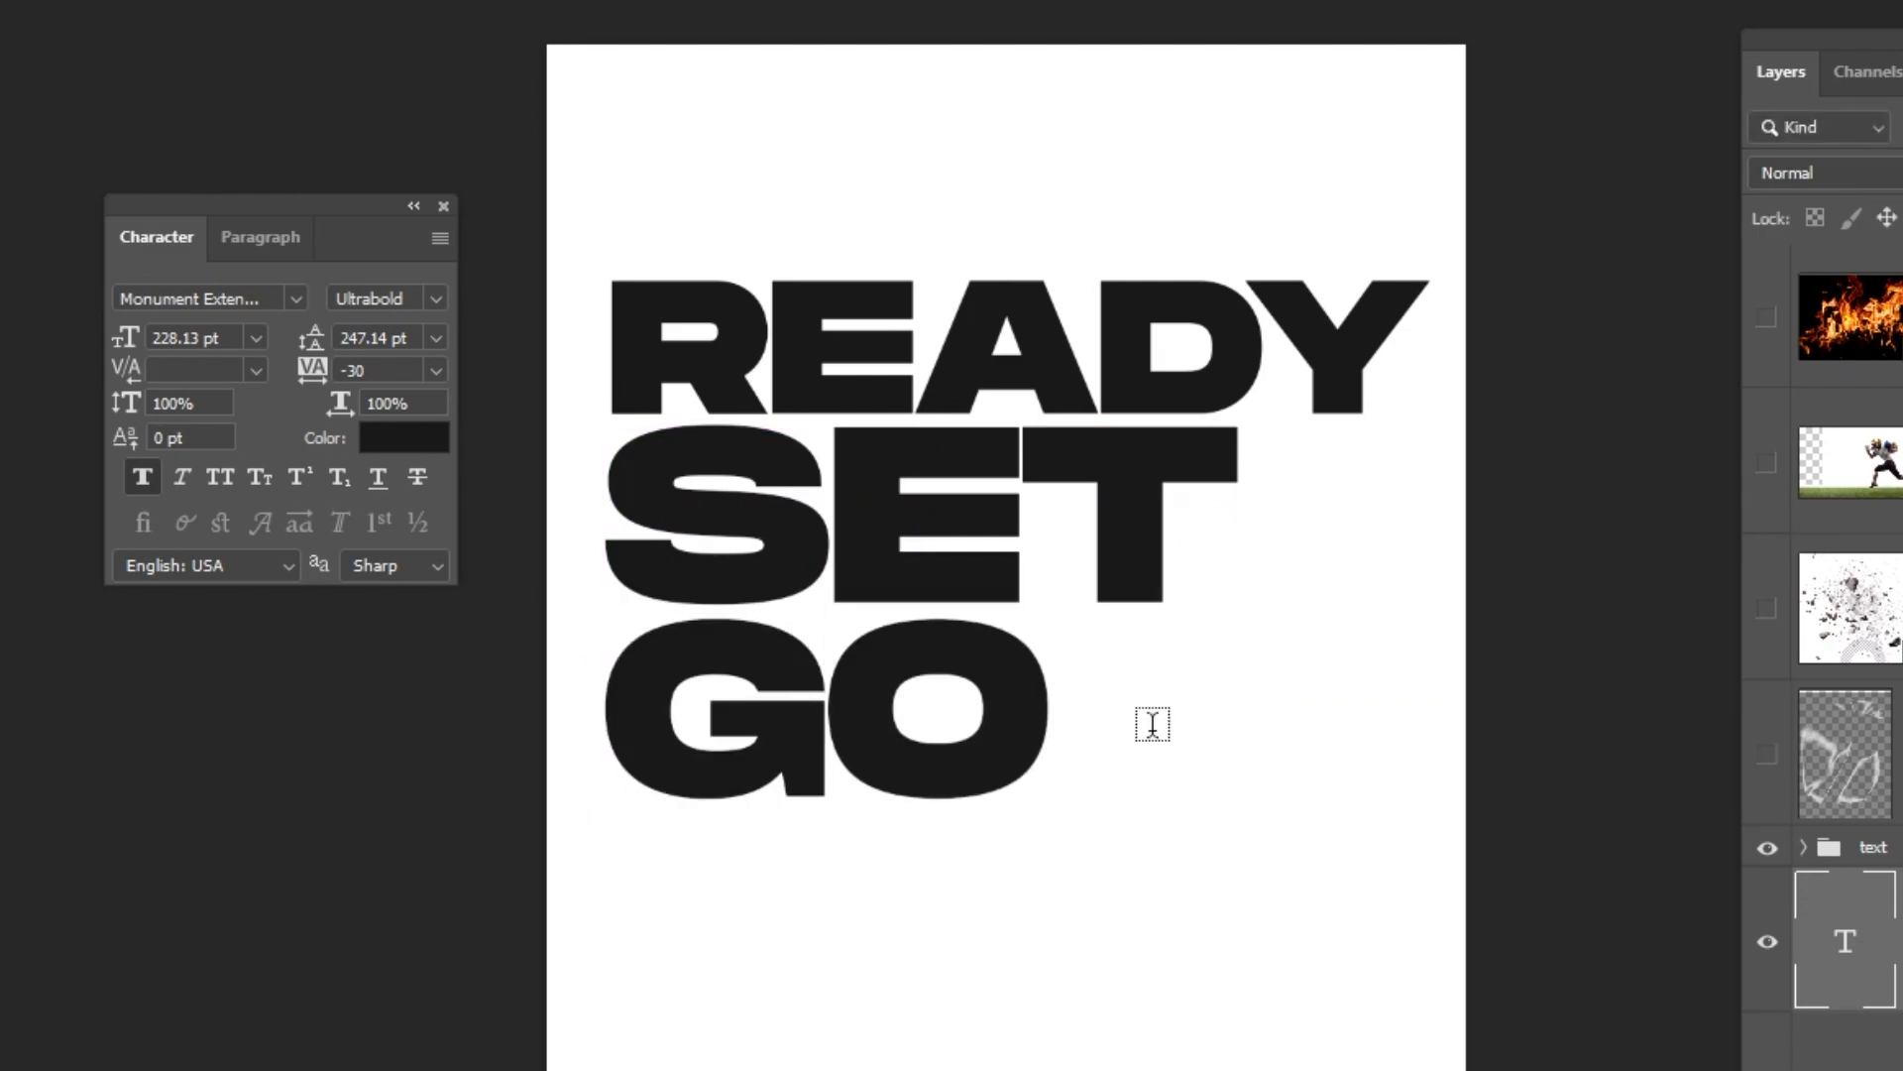
Step: Scale the GO text up to about 302 pt and nudge it into place close beneath SET
{"action": "key", "text": "ctrl+t"}
{"action": "left_click_drag", "start_coordinate": [1054, 875], "coordinate": [1191, 967]}
{"action": "key", "text": "Return"}
{"action": "key", "text": "shift+Up"}
{"action": "key", "text": "shift+Up"}
{"action": "key", "text": "shift+Up"}
{"action": "key", "text": "shift+Up"}
{"action": "key", "text": "shift+Up"}
{"action": "key", "text": "shift+Up"}
{"action": "key", "text": "shift+Up"}
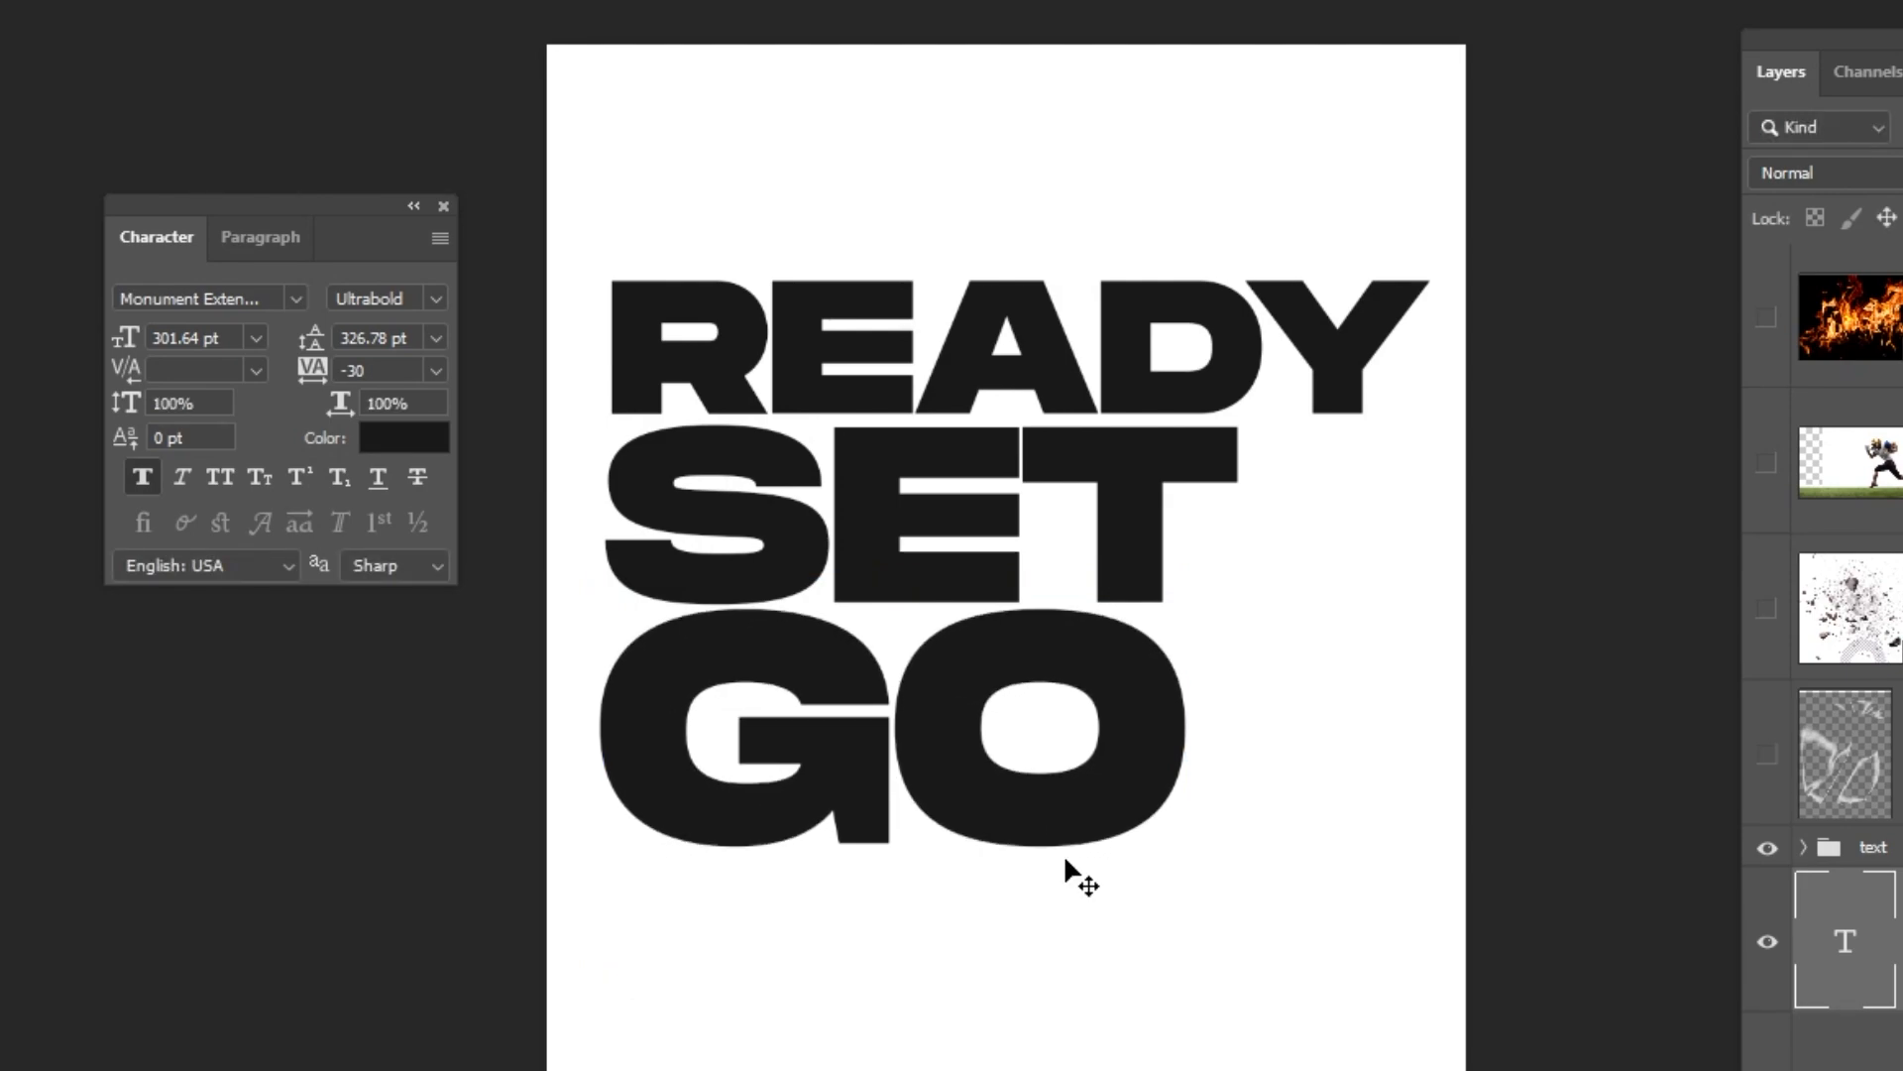
{"action": "key", "text": "shift+Down"}
{"action": "key", "text": "shift+Left"}
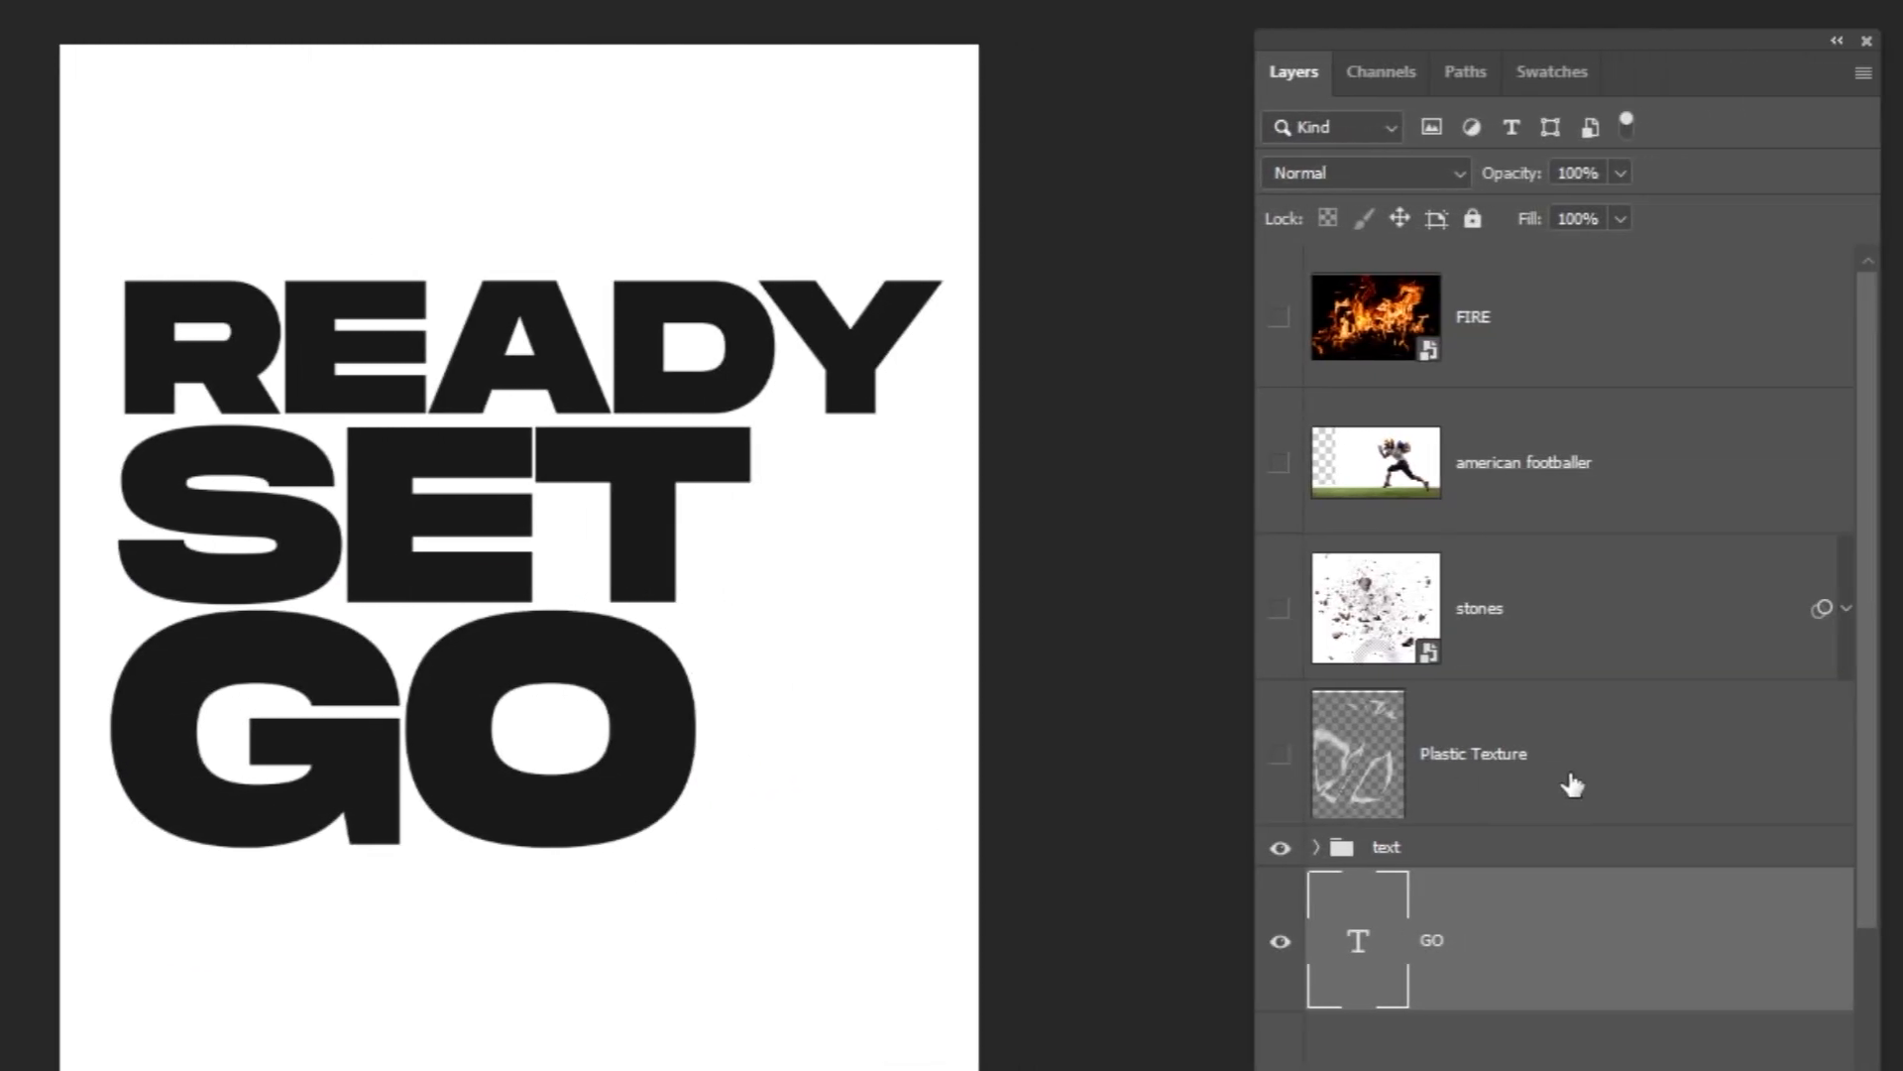
Step: Show the Plastic Texture layer and set its blend mode to Screen
{"action": "left_click", "coordinate": [1555, 780]}
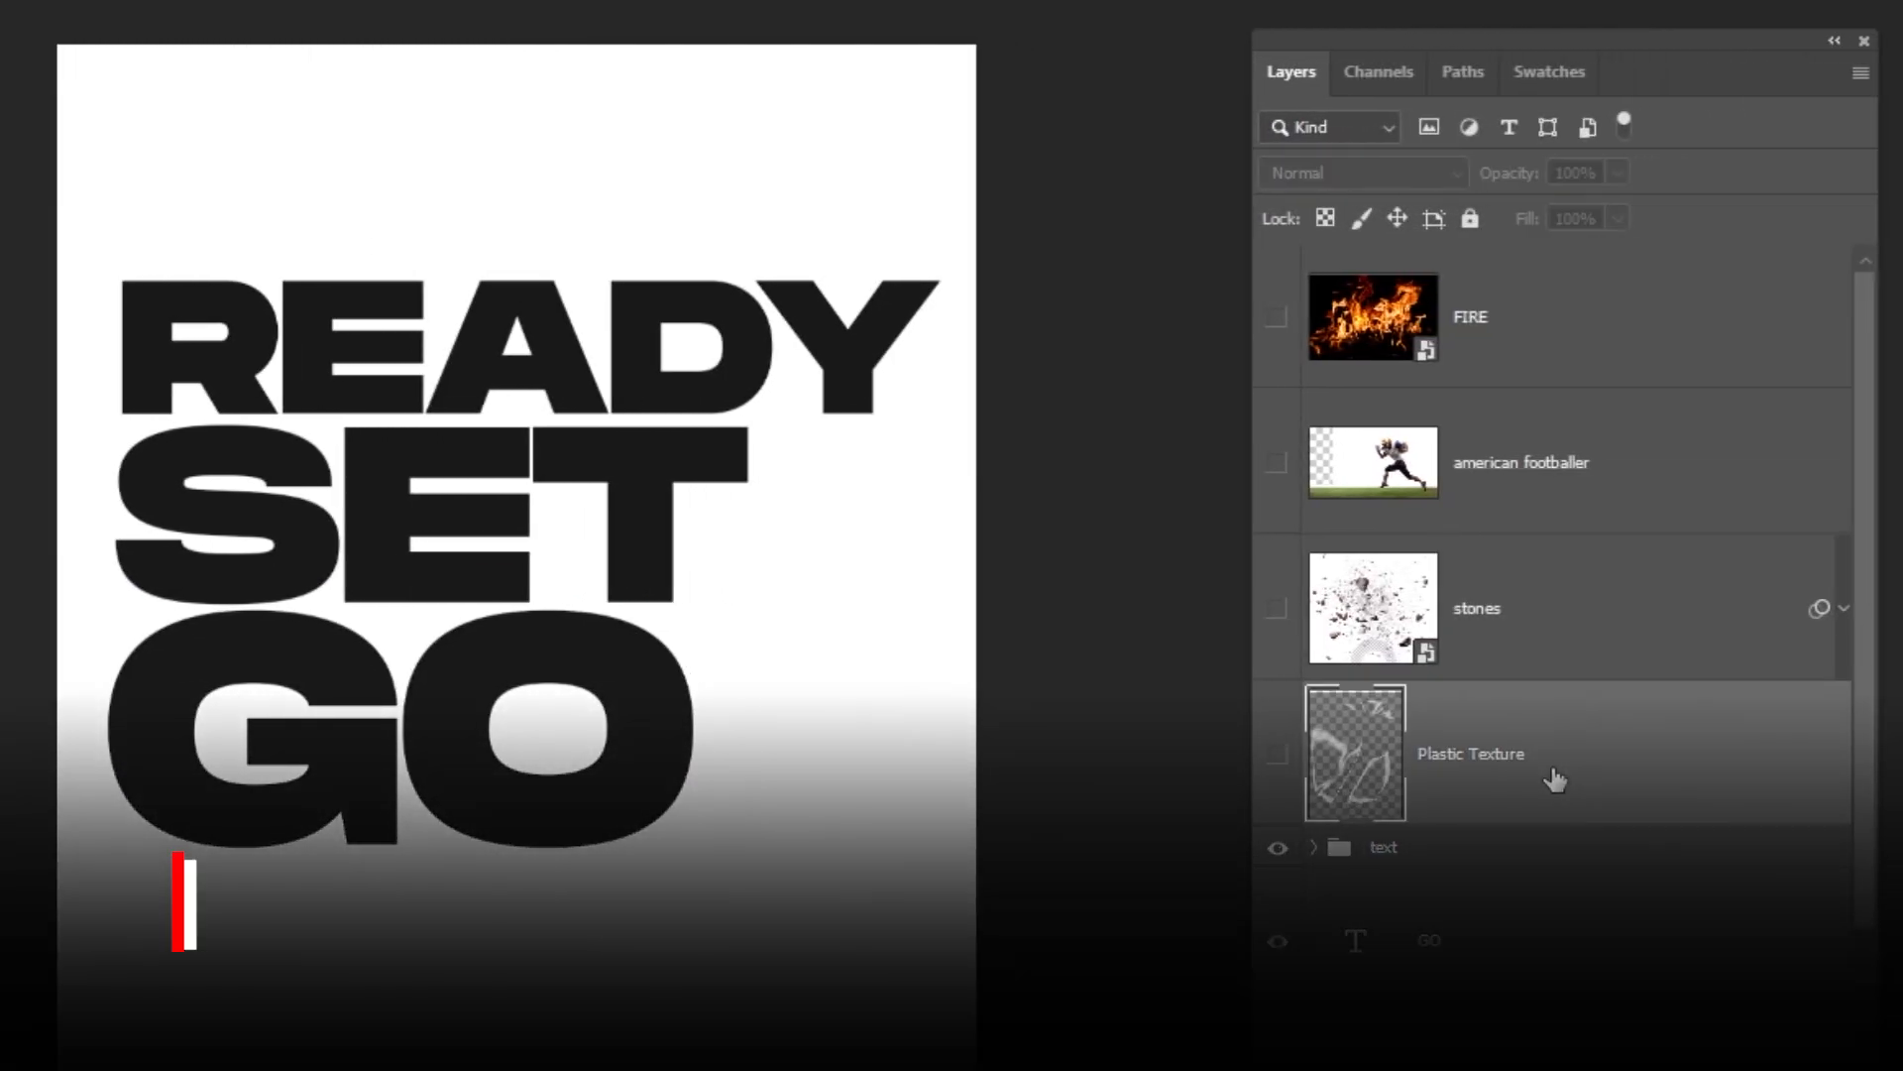
{"action": "left_click", "coordinate": [1274, 759]}
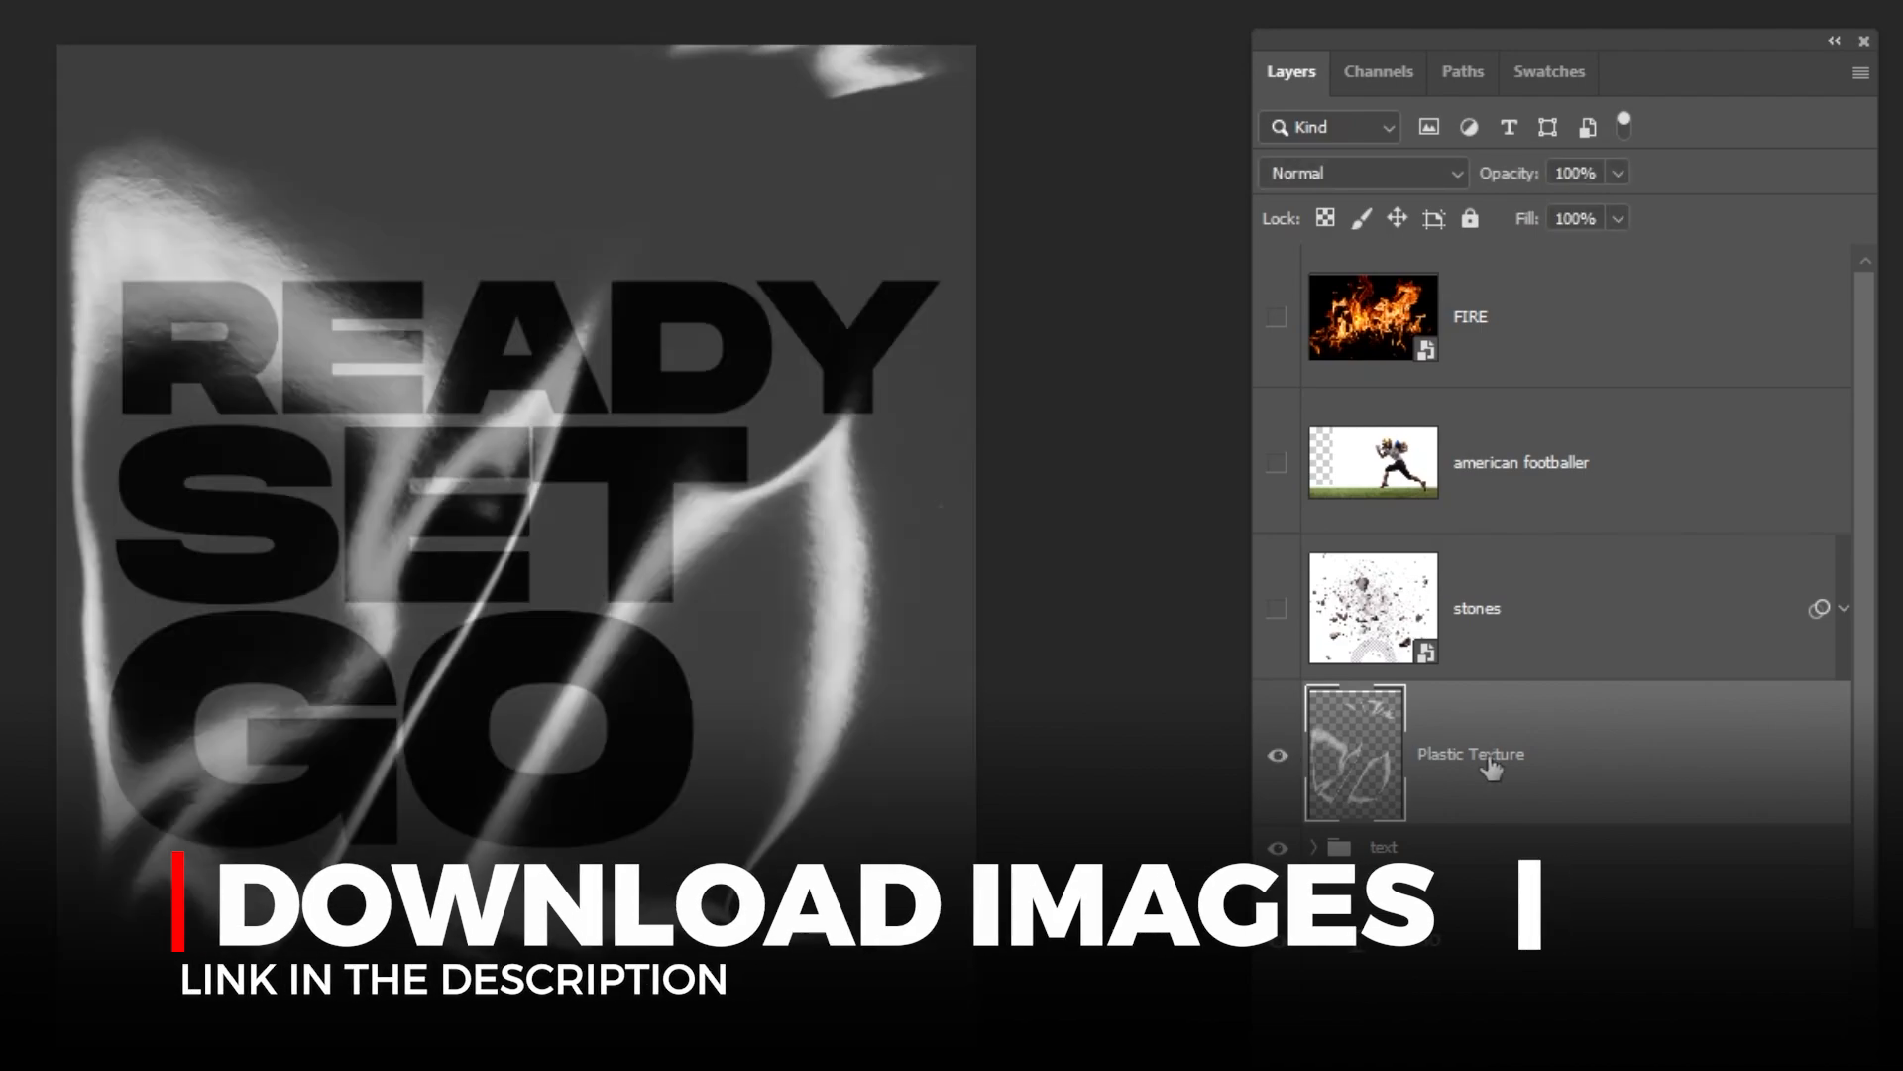
{"action": "left_click", "coordinate": [1364, 175]}
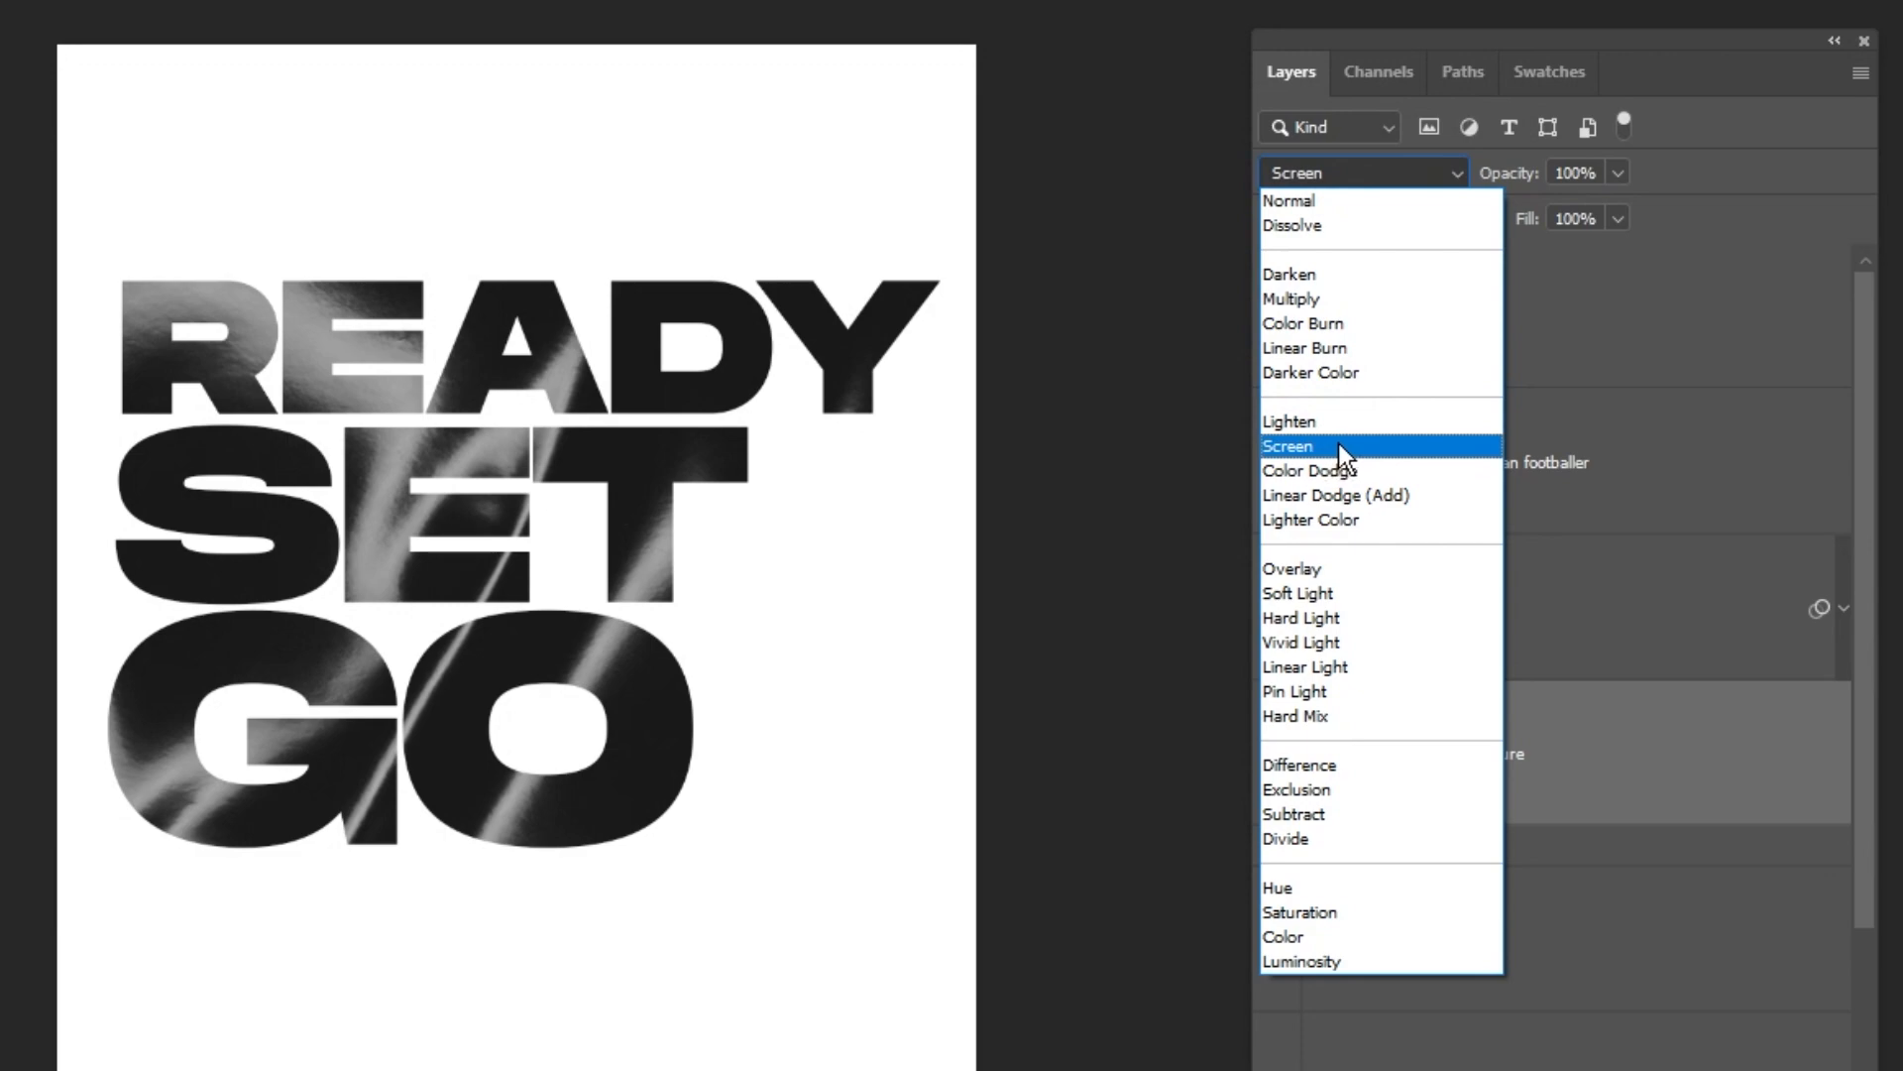
{"action": "left_click", "coordinate": [1338, 446]}
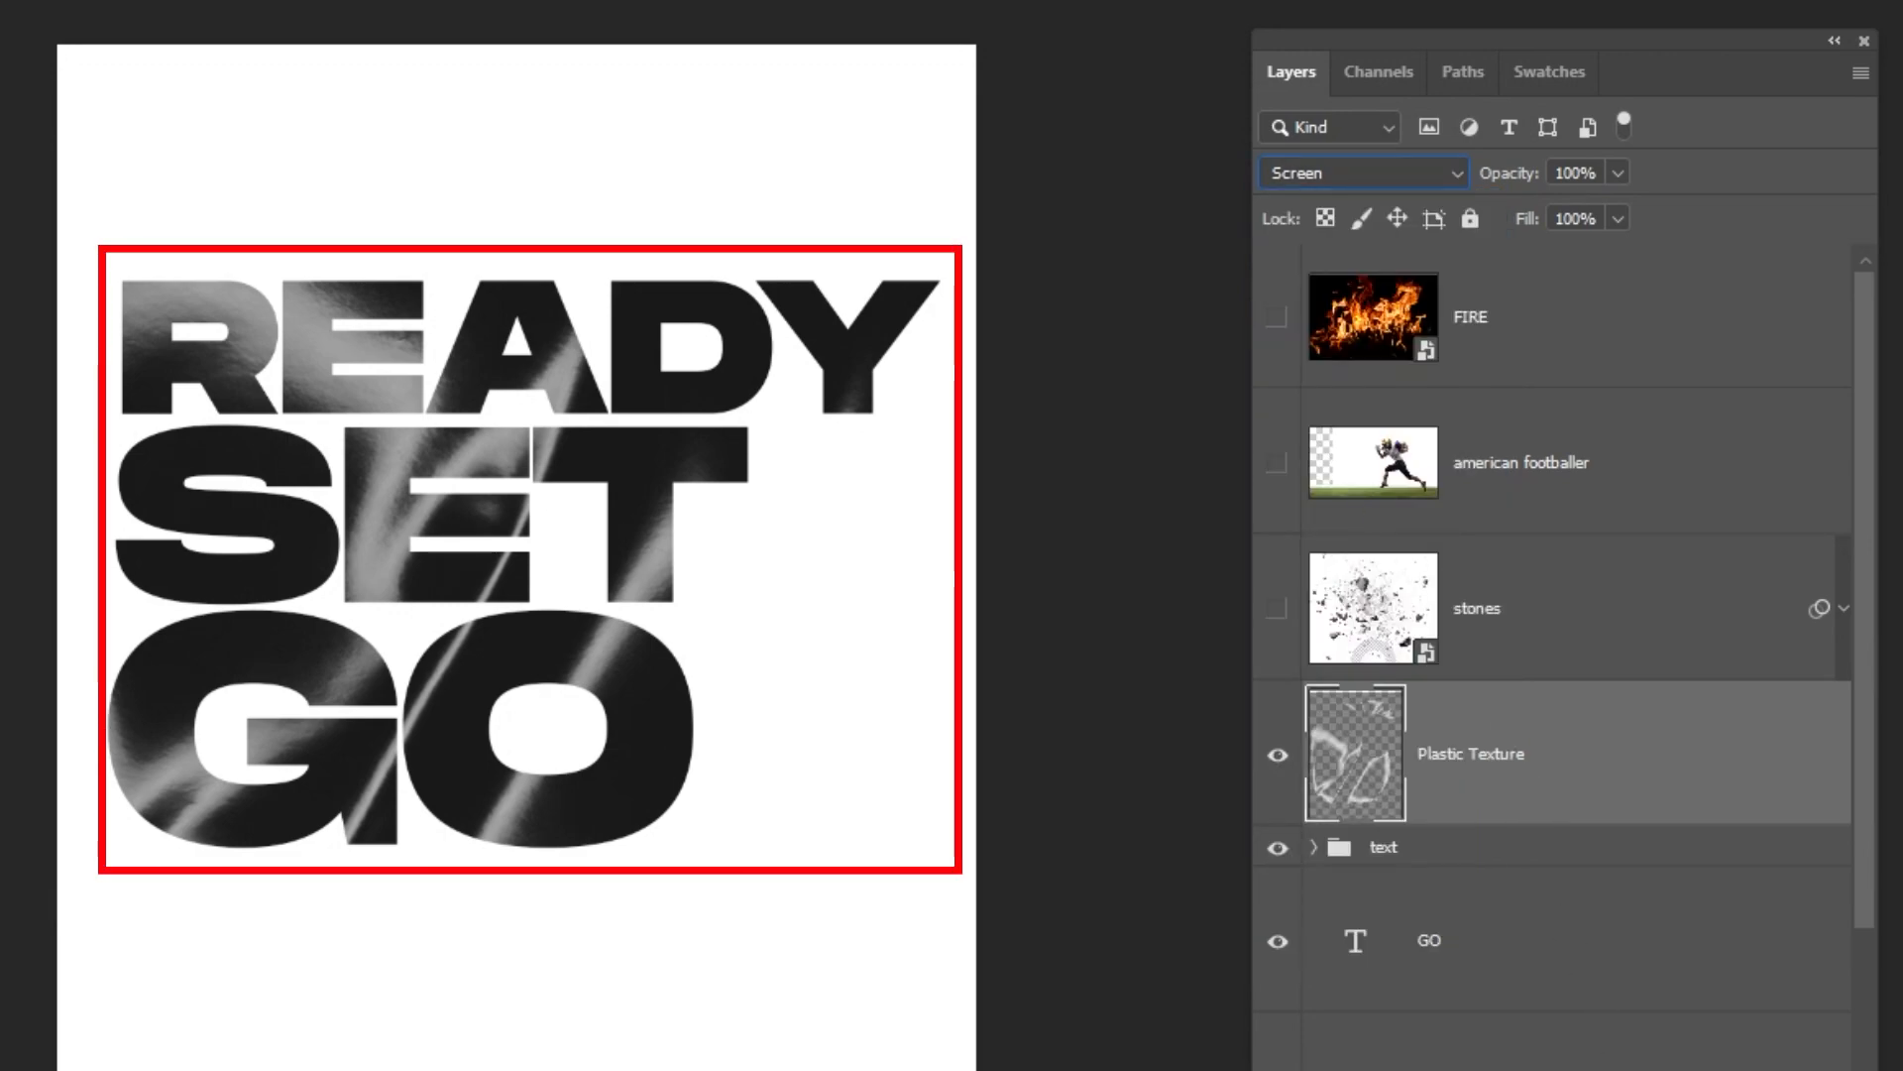
Step: Load the combined outlines of READY, SET and GO as a selection and mask the Plastic Texture layer with it
{"action": "scroll", "coordinate": [1619, 888], "scroll_direction": "down", "scroll_amount": 5}
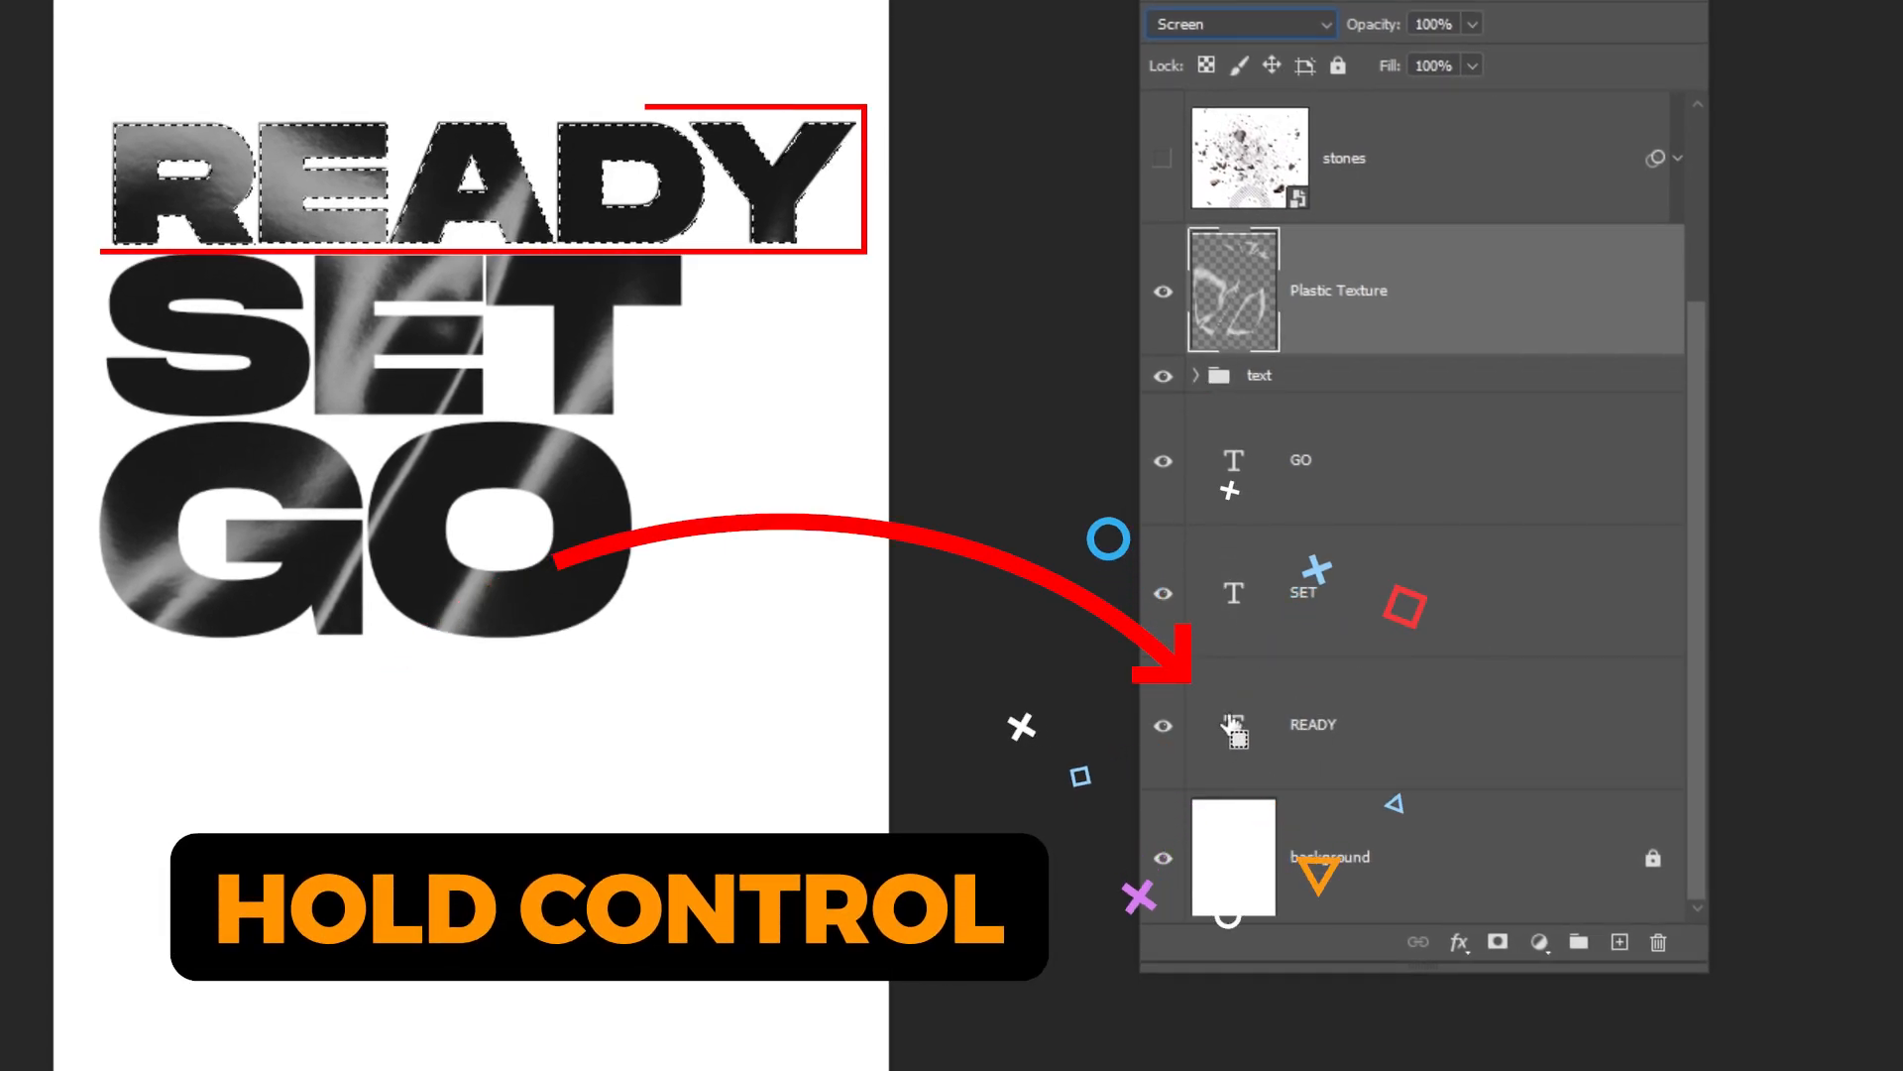
{"action": "left_click", "coordinate": [1237, 612], "text": "ctrl"}
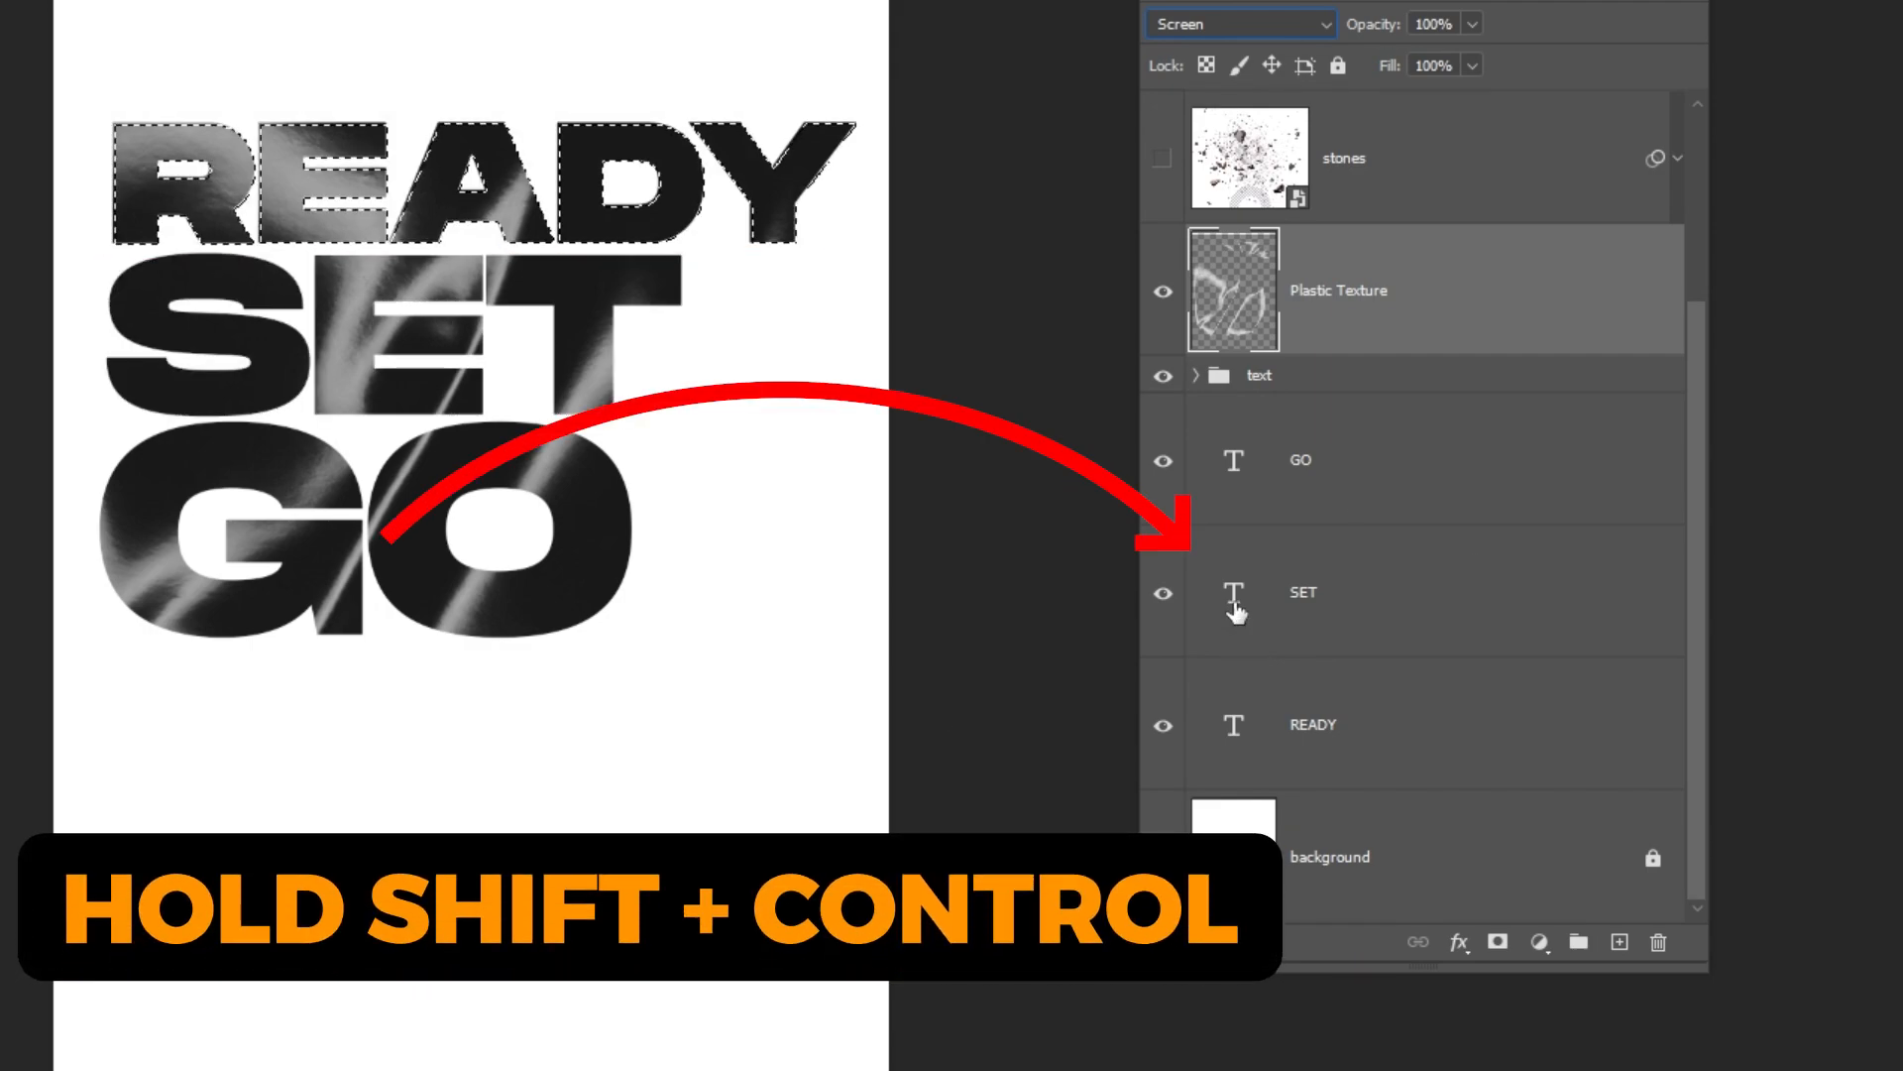
{"action": "left_click", "coordinate": [1235, 609], "text": "ctrl+shift"}
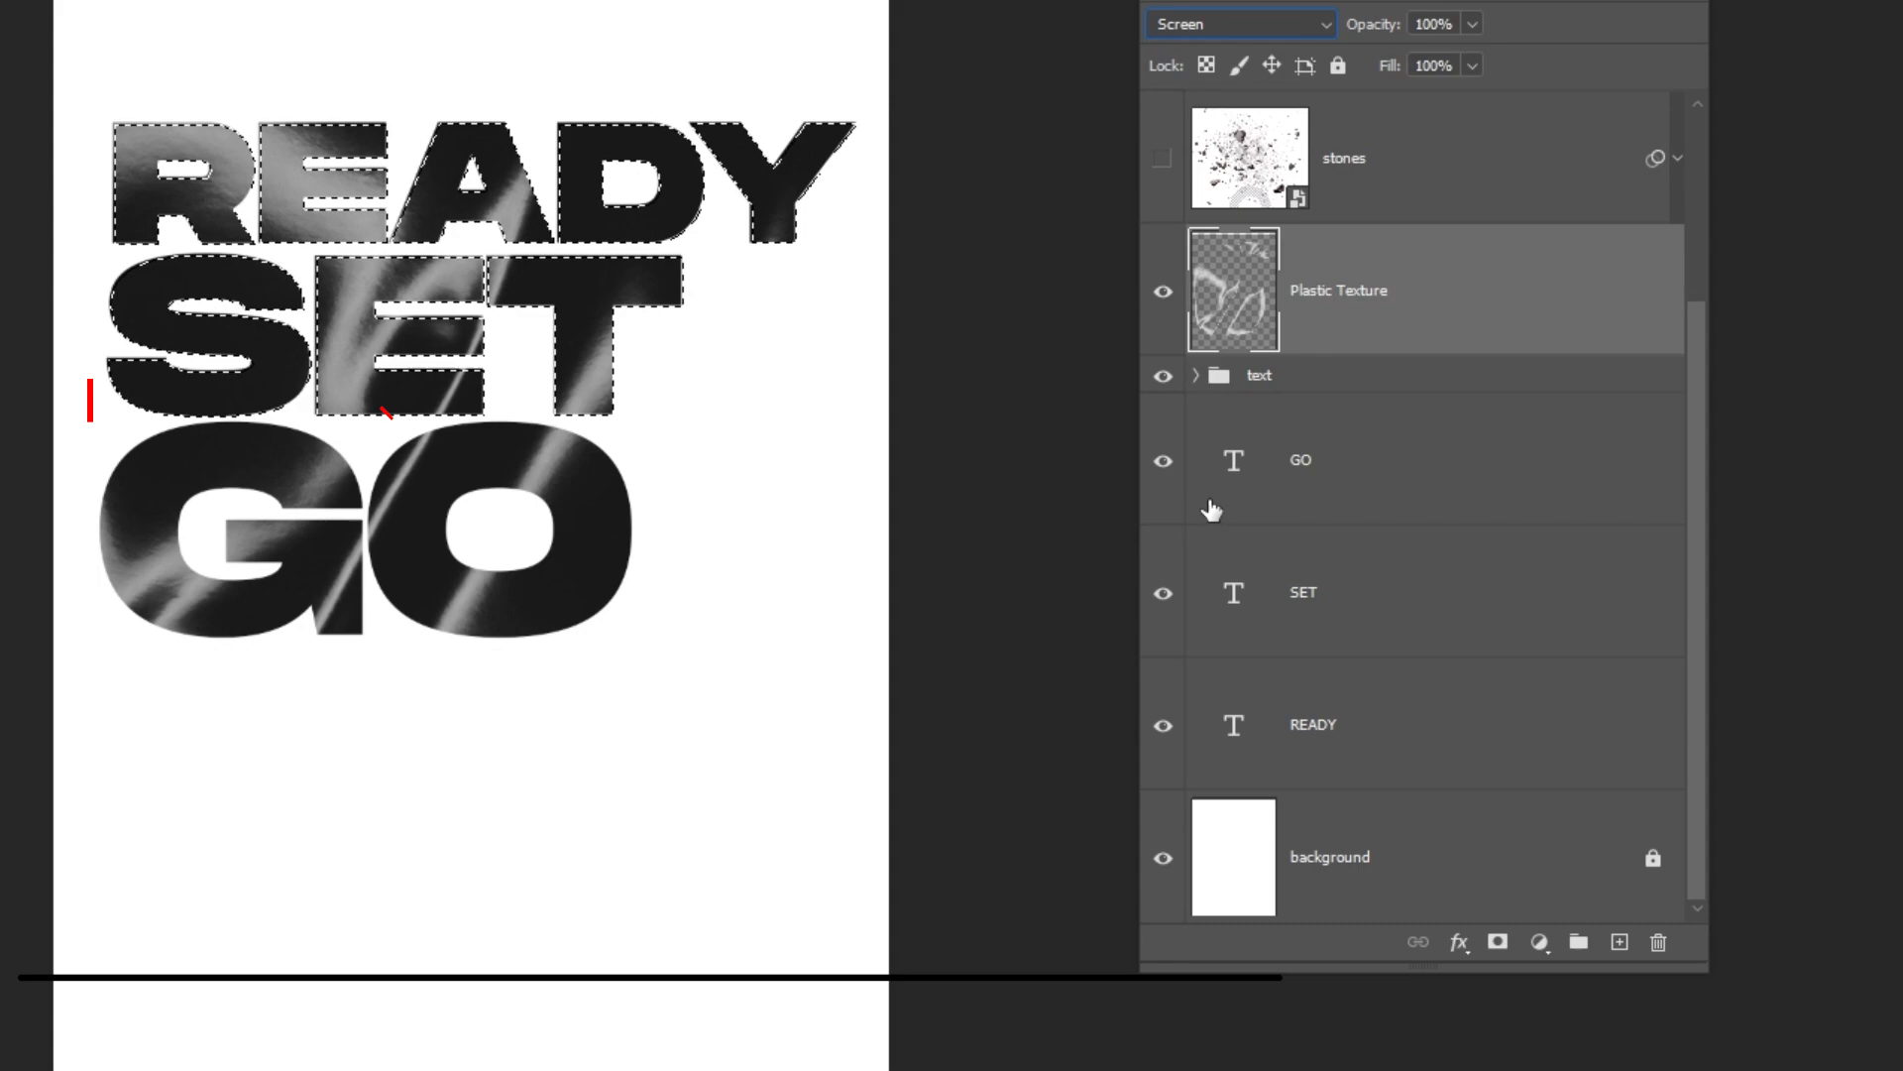
{"action": "left_click", "coordinate": [1235, 466], "text": "ctrl+shift"}
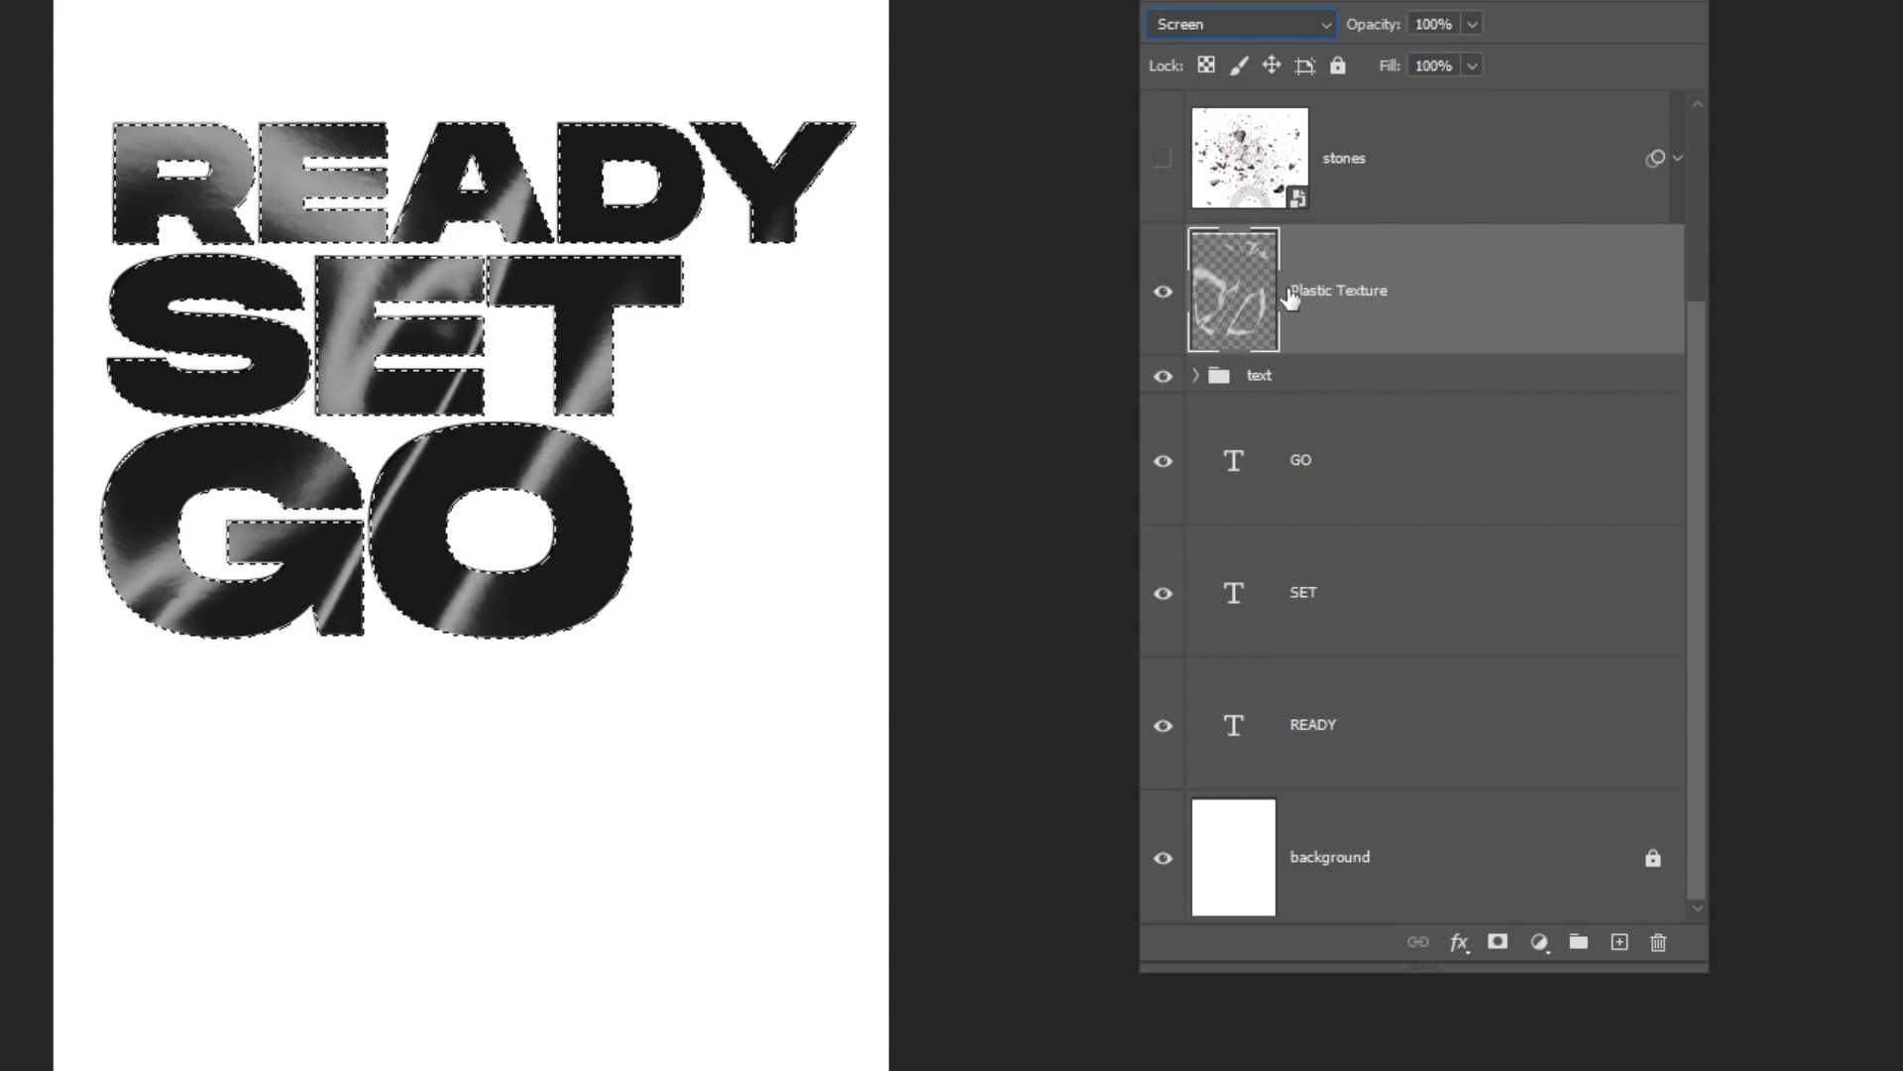
{"action": "left_click", "coordinate": [1496, 939]}
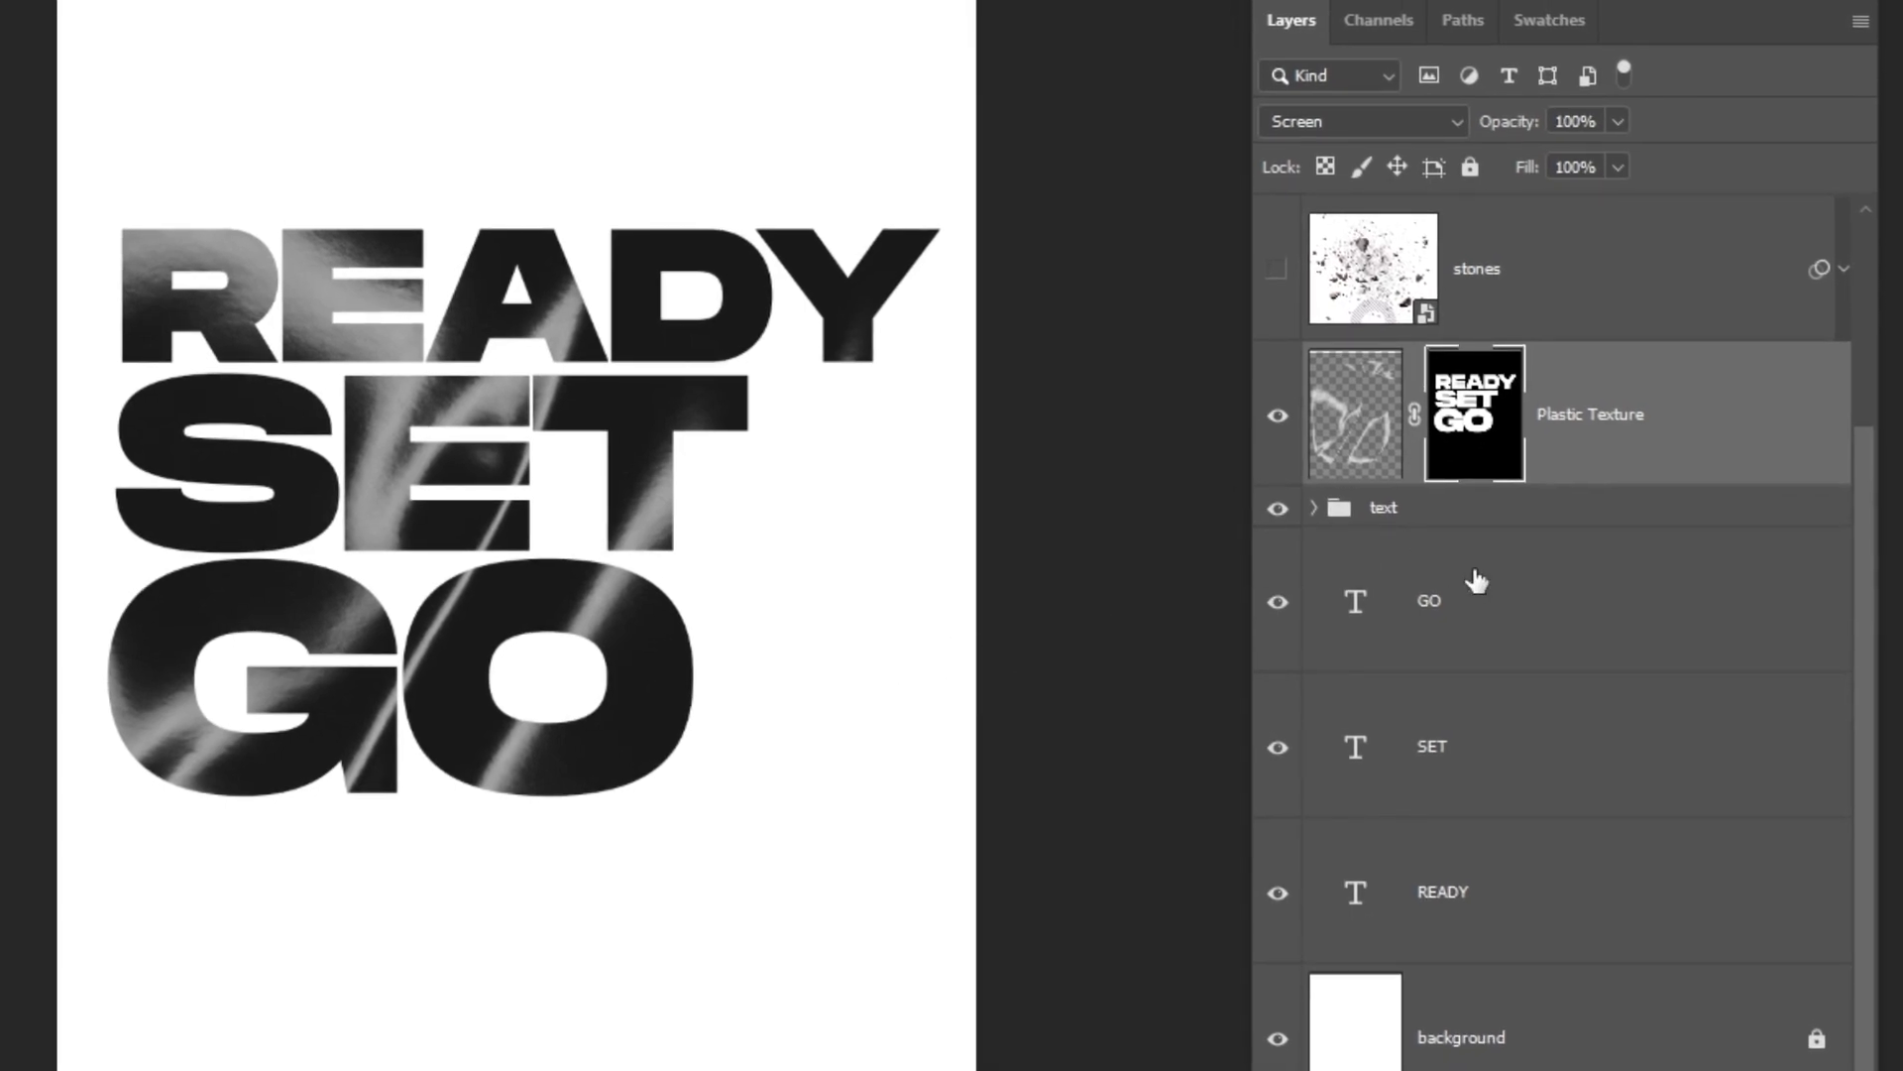
Step: Expand the text group and show its 07.03.2025 date layer on the poster
{"action": "left_click", "coordinate": [1372, 518]}
{"action": "left_click", "coordinate": [1314, 507]}
{"action": "left_click", "coordinate": [1330, 634]}
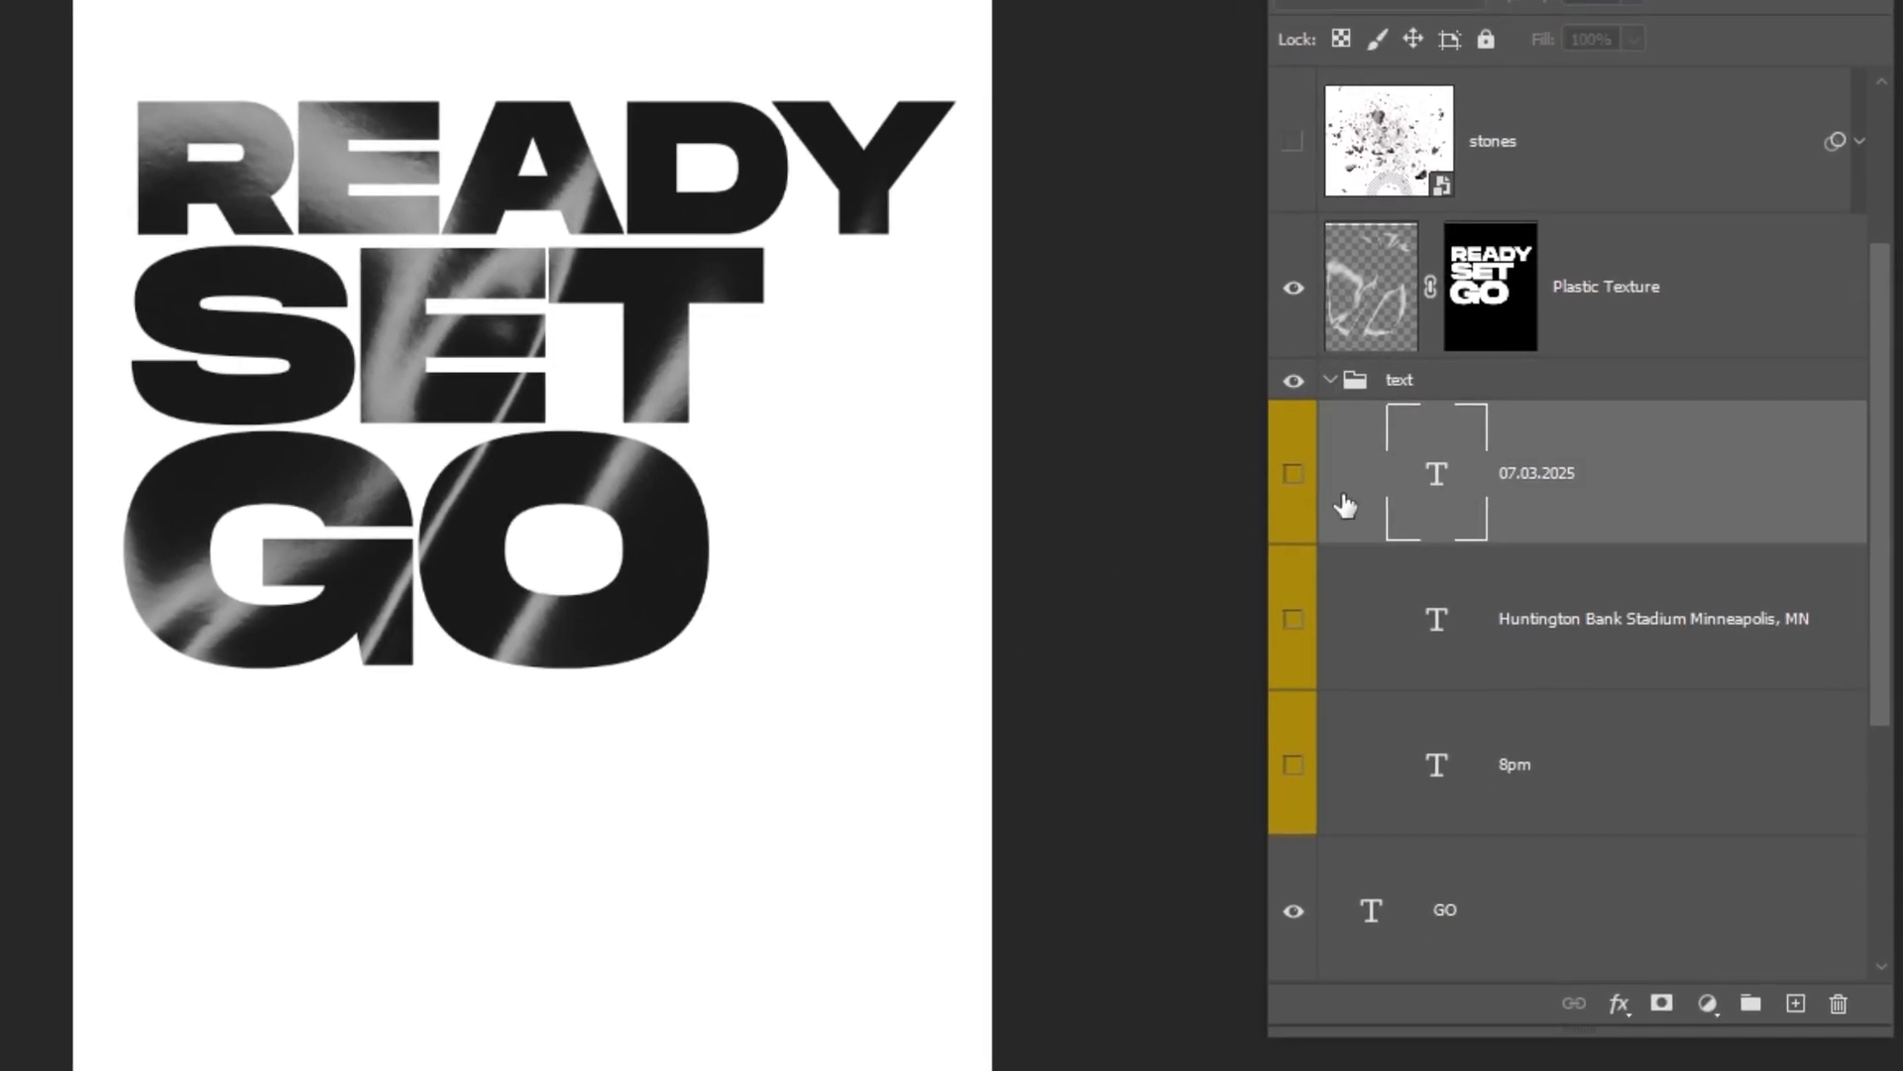
{"action": "left_click", "coordinate": [1293, 474]}
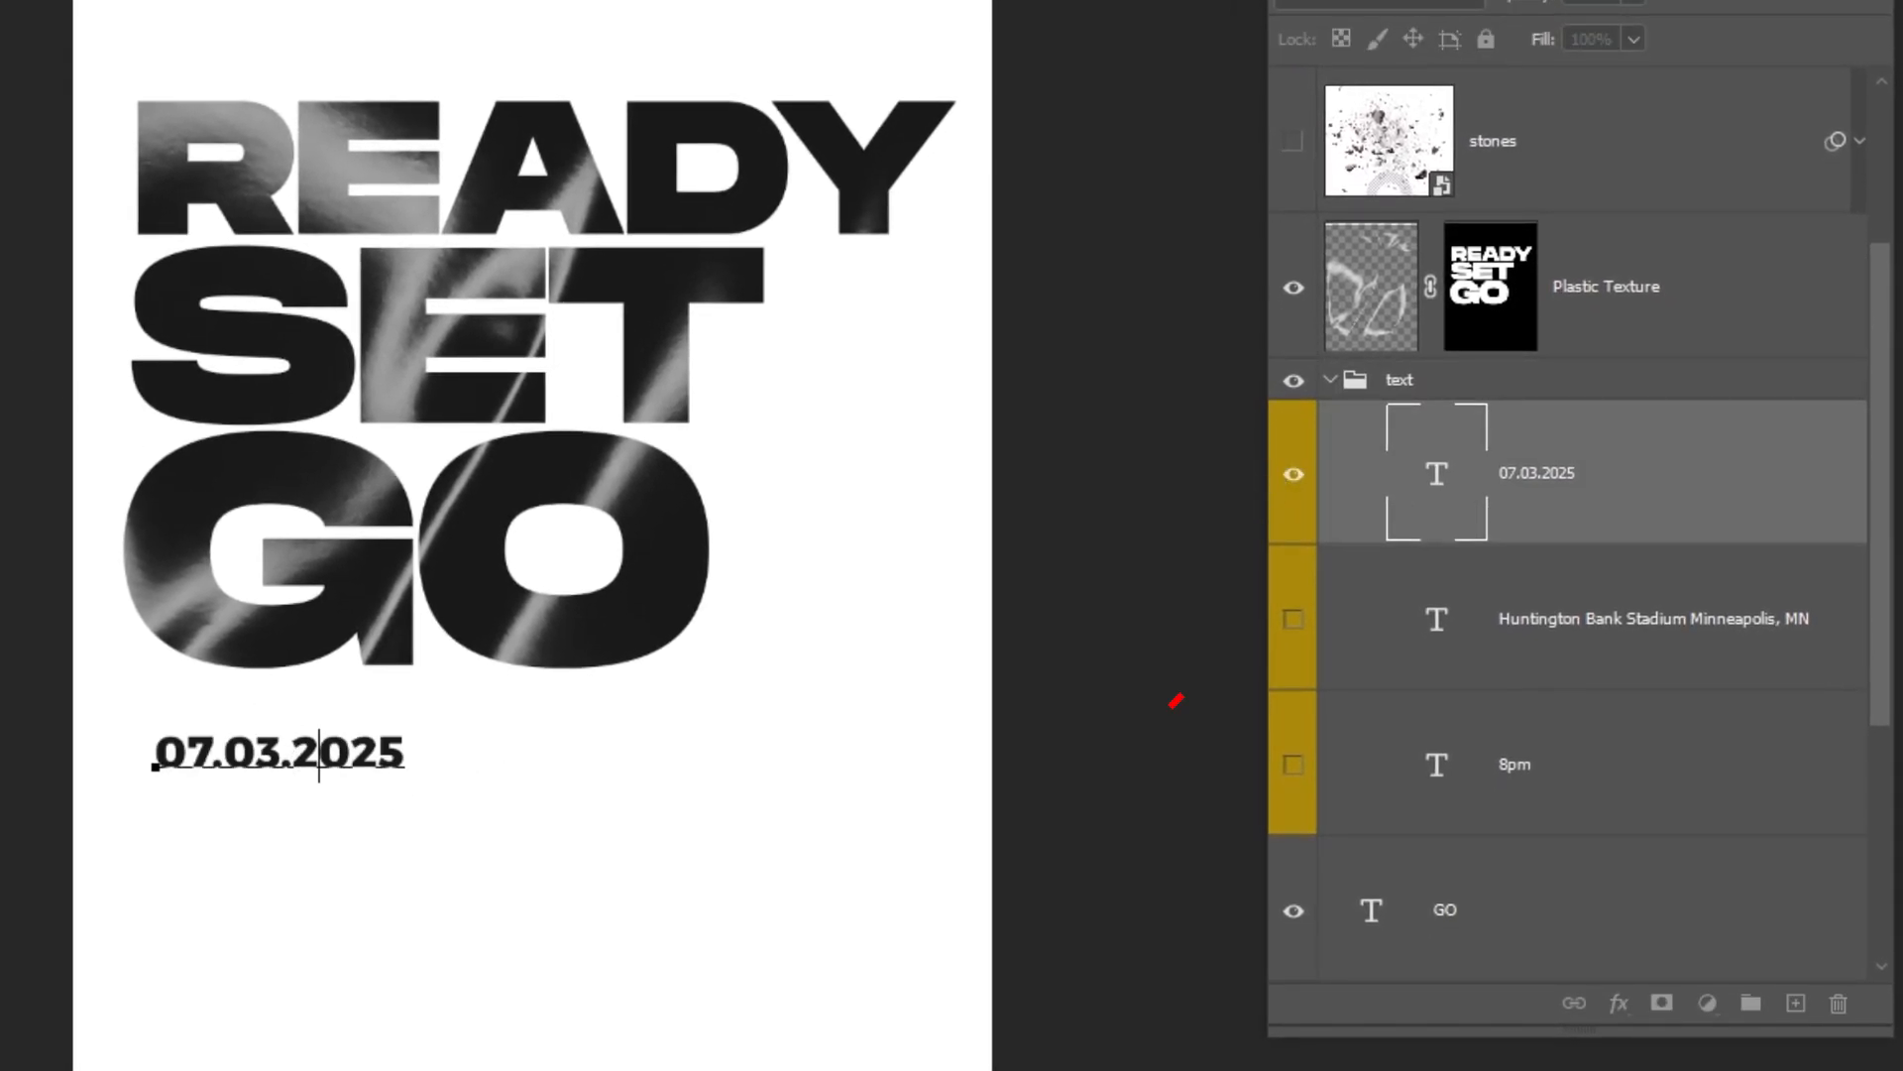
{"action": "key", "text": "ctrl+Return"}
{"action": "scroll", "coordinate": [309, 752], "scroll_direction": "up", "scroll_amount": 3}
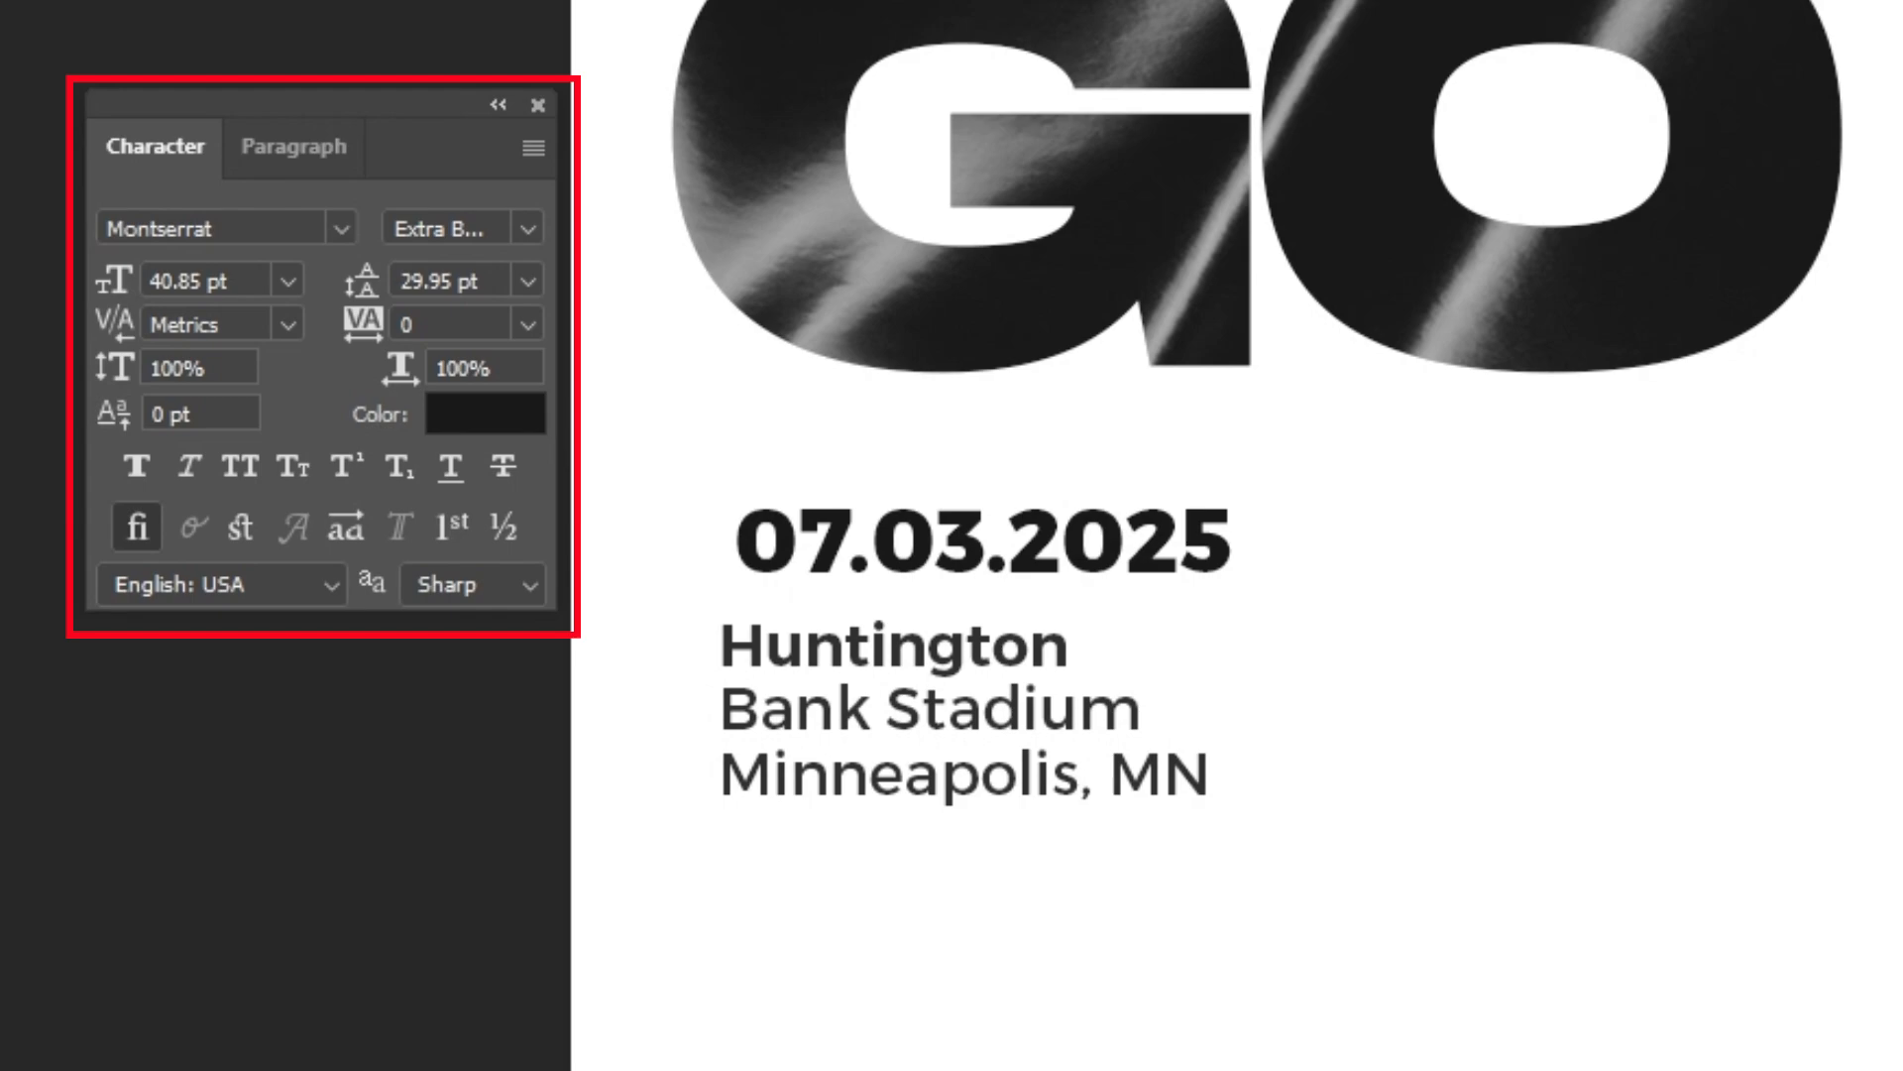
Step: Examine the font, style and size settings of the venue text and the 8PM text
{"action": "left_click", "coordinate": [1153, 714]}
{"action": "double_click", "coordinate": [950, 686]}
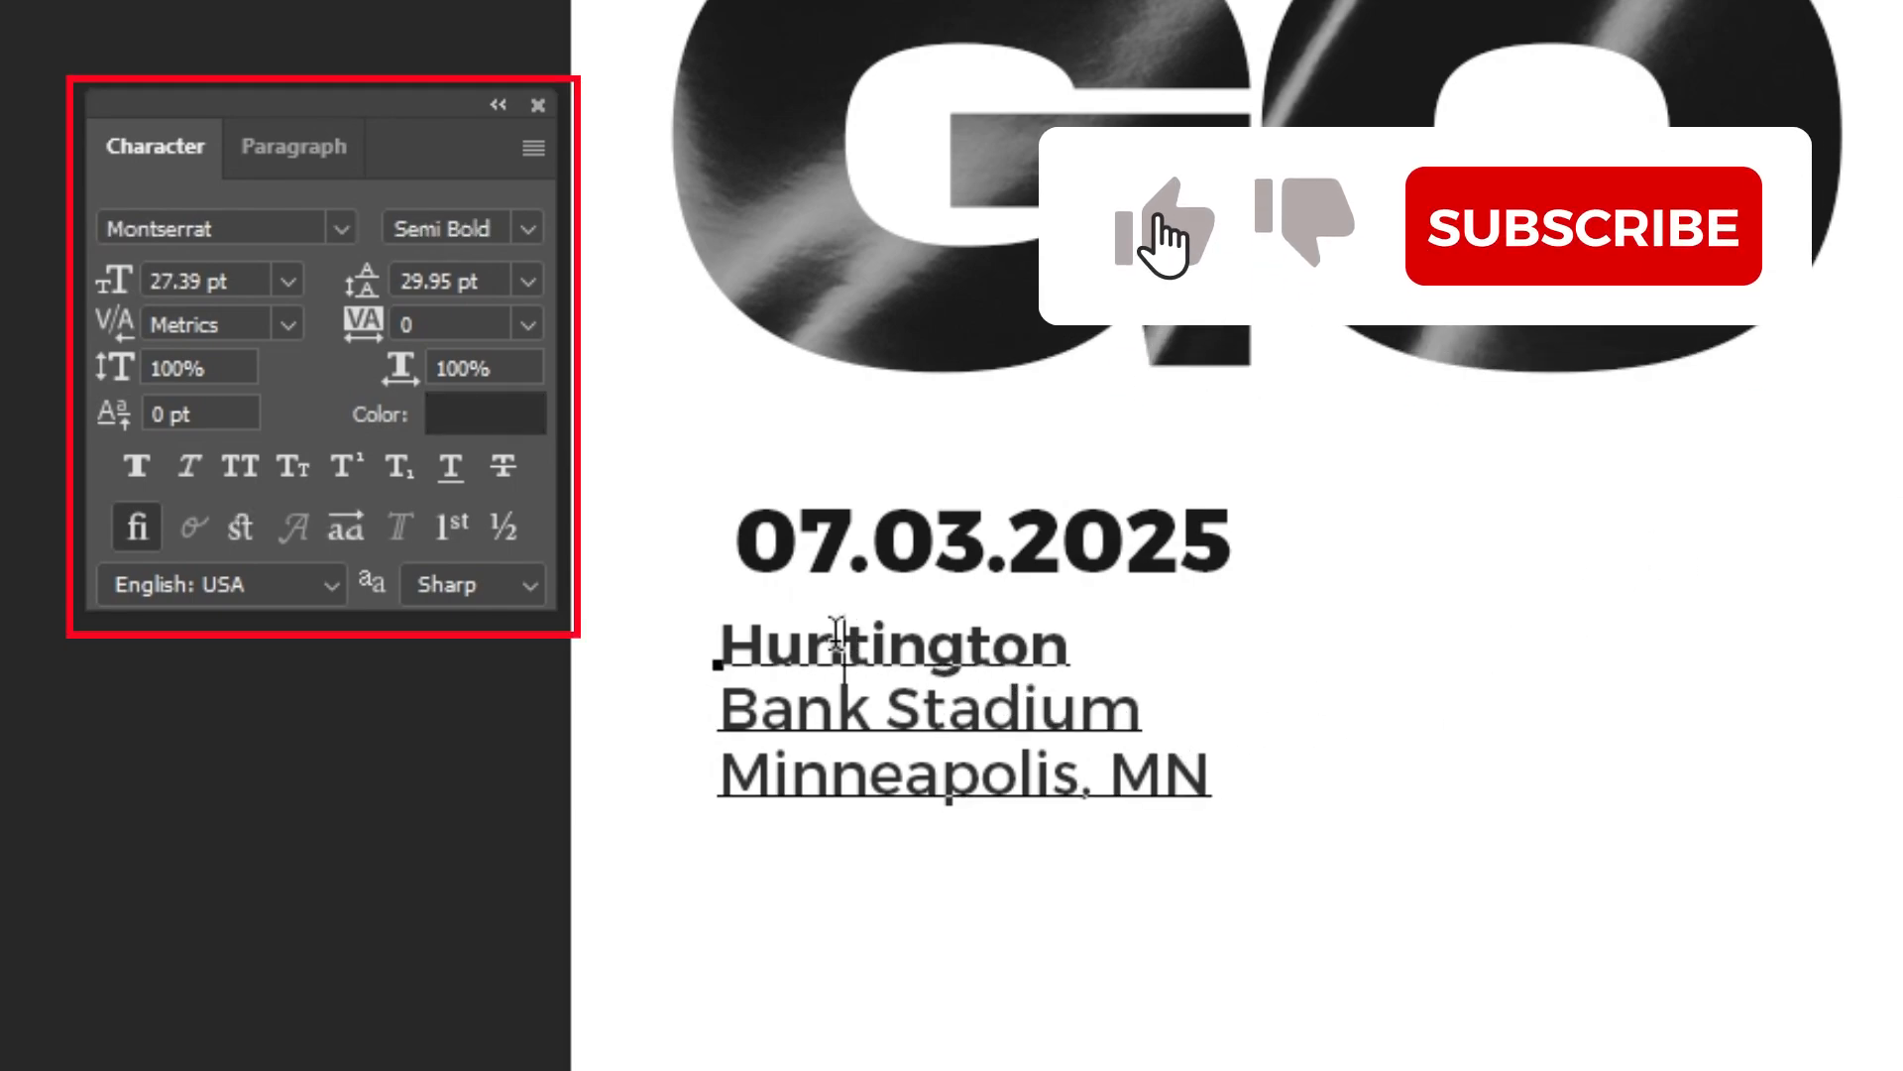
{"action": "left_click", "coordinate": [831, 711]}
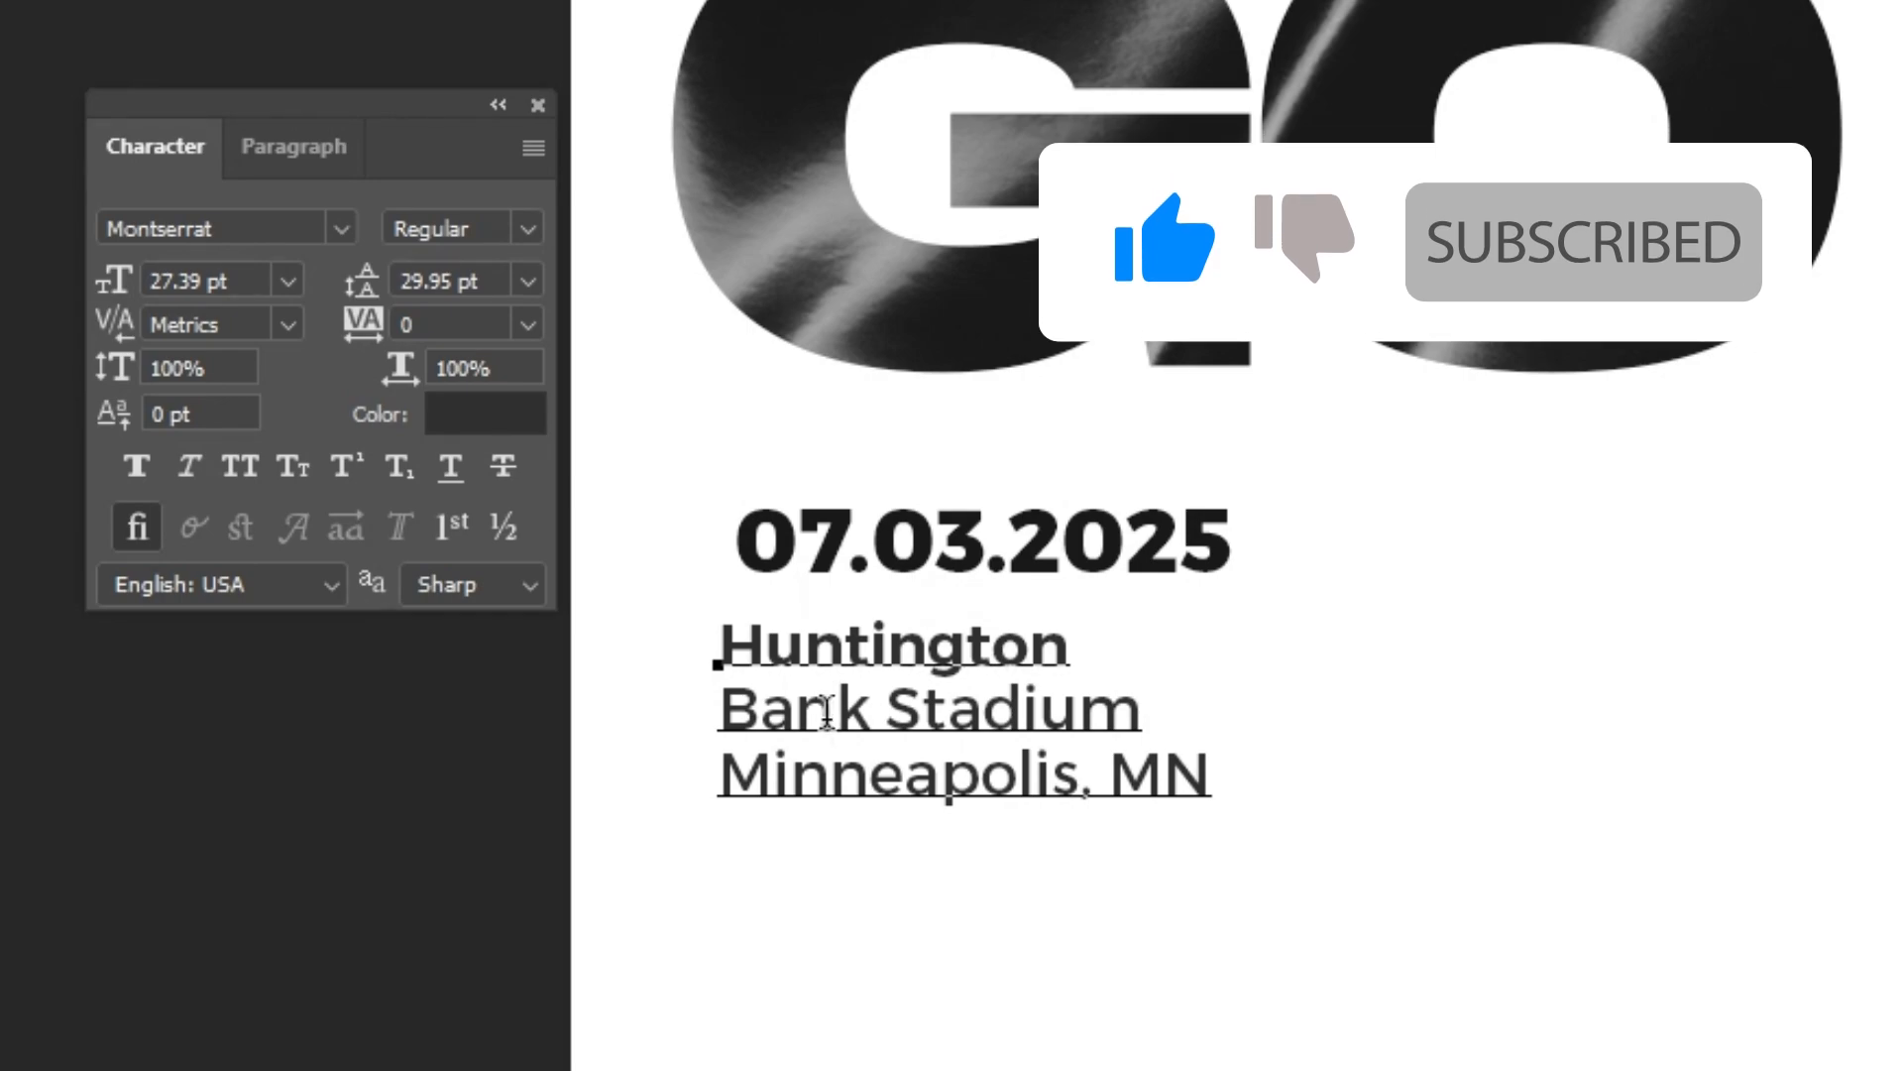
{"action": "key", "text": "ctrl+Return"}
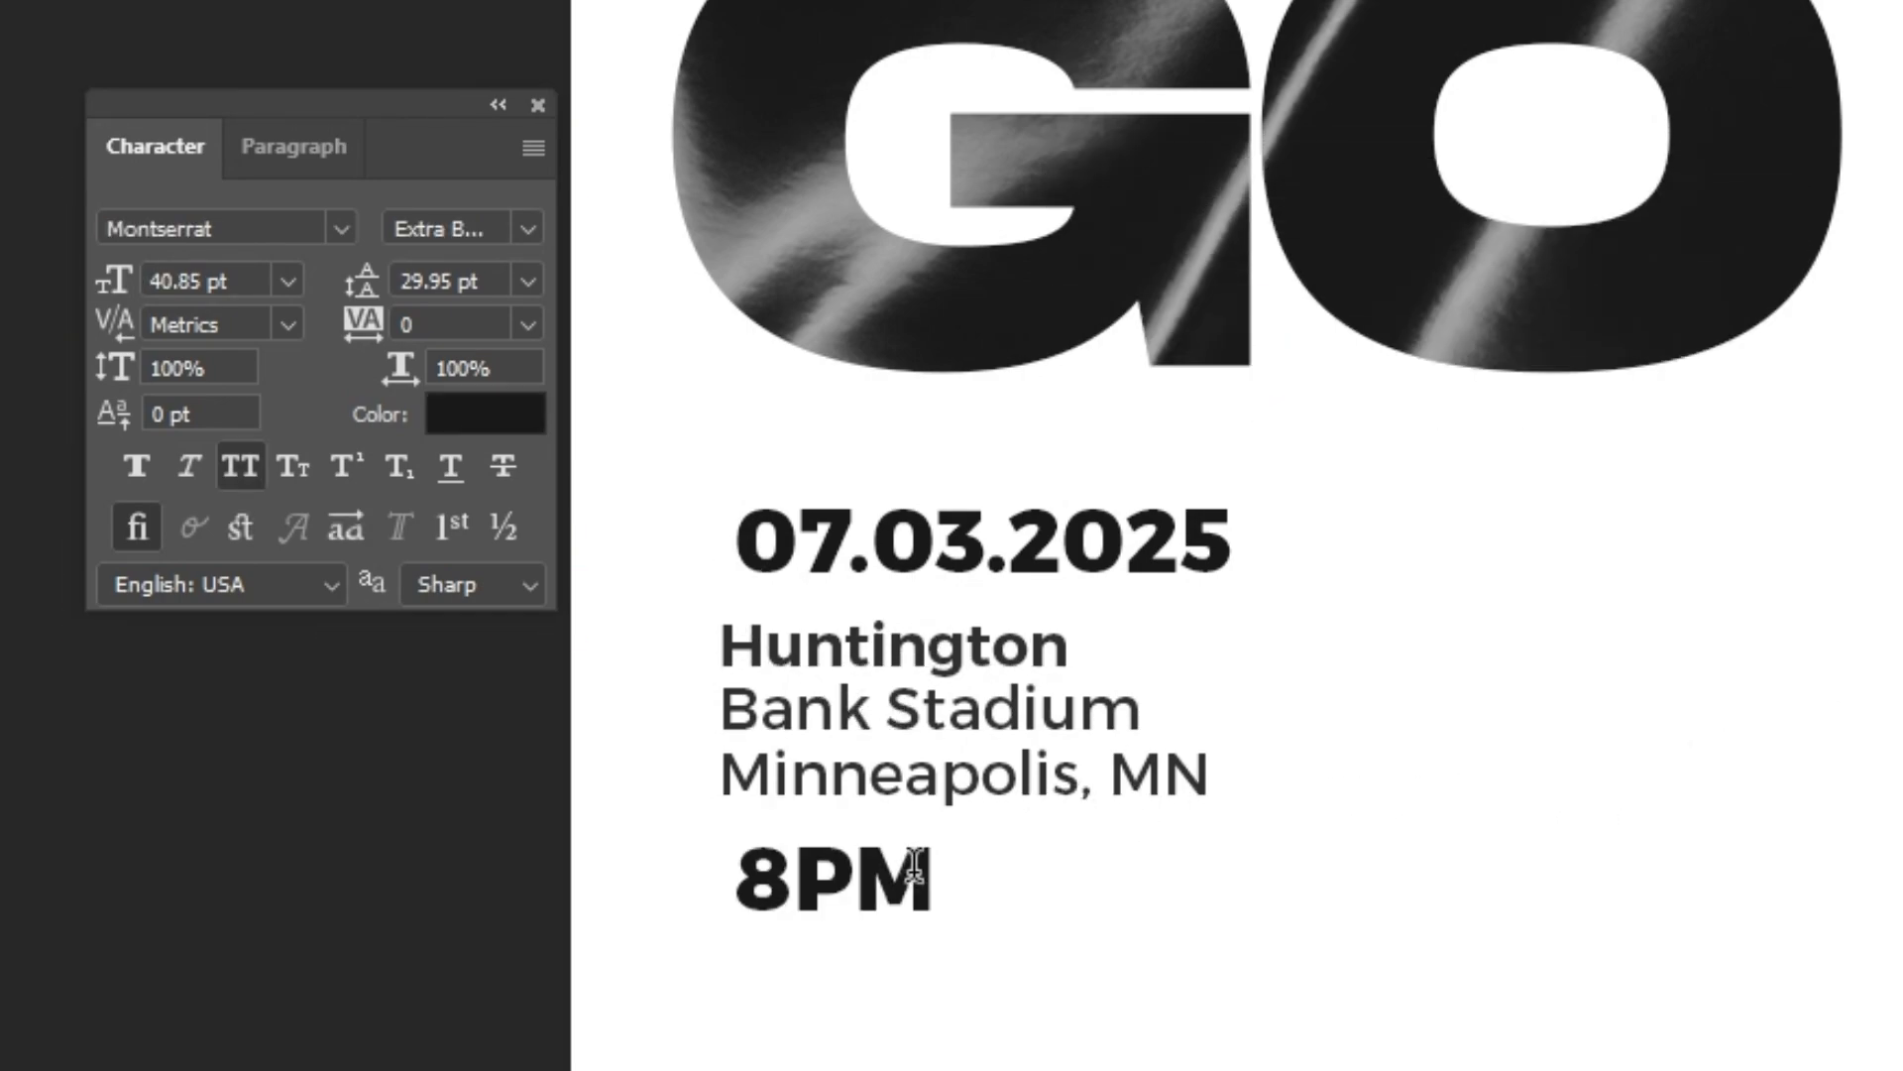
{"action": "left_click", "coordinate": [913, 865]}
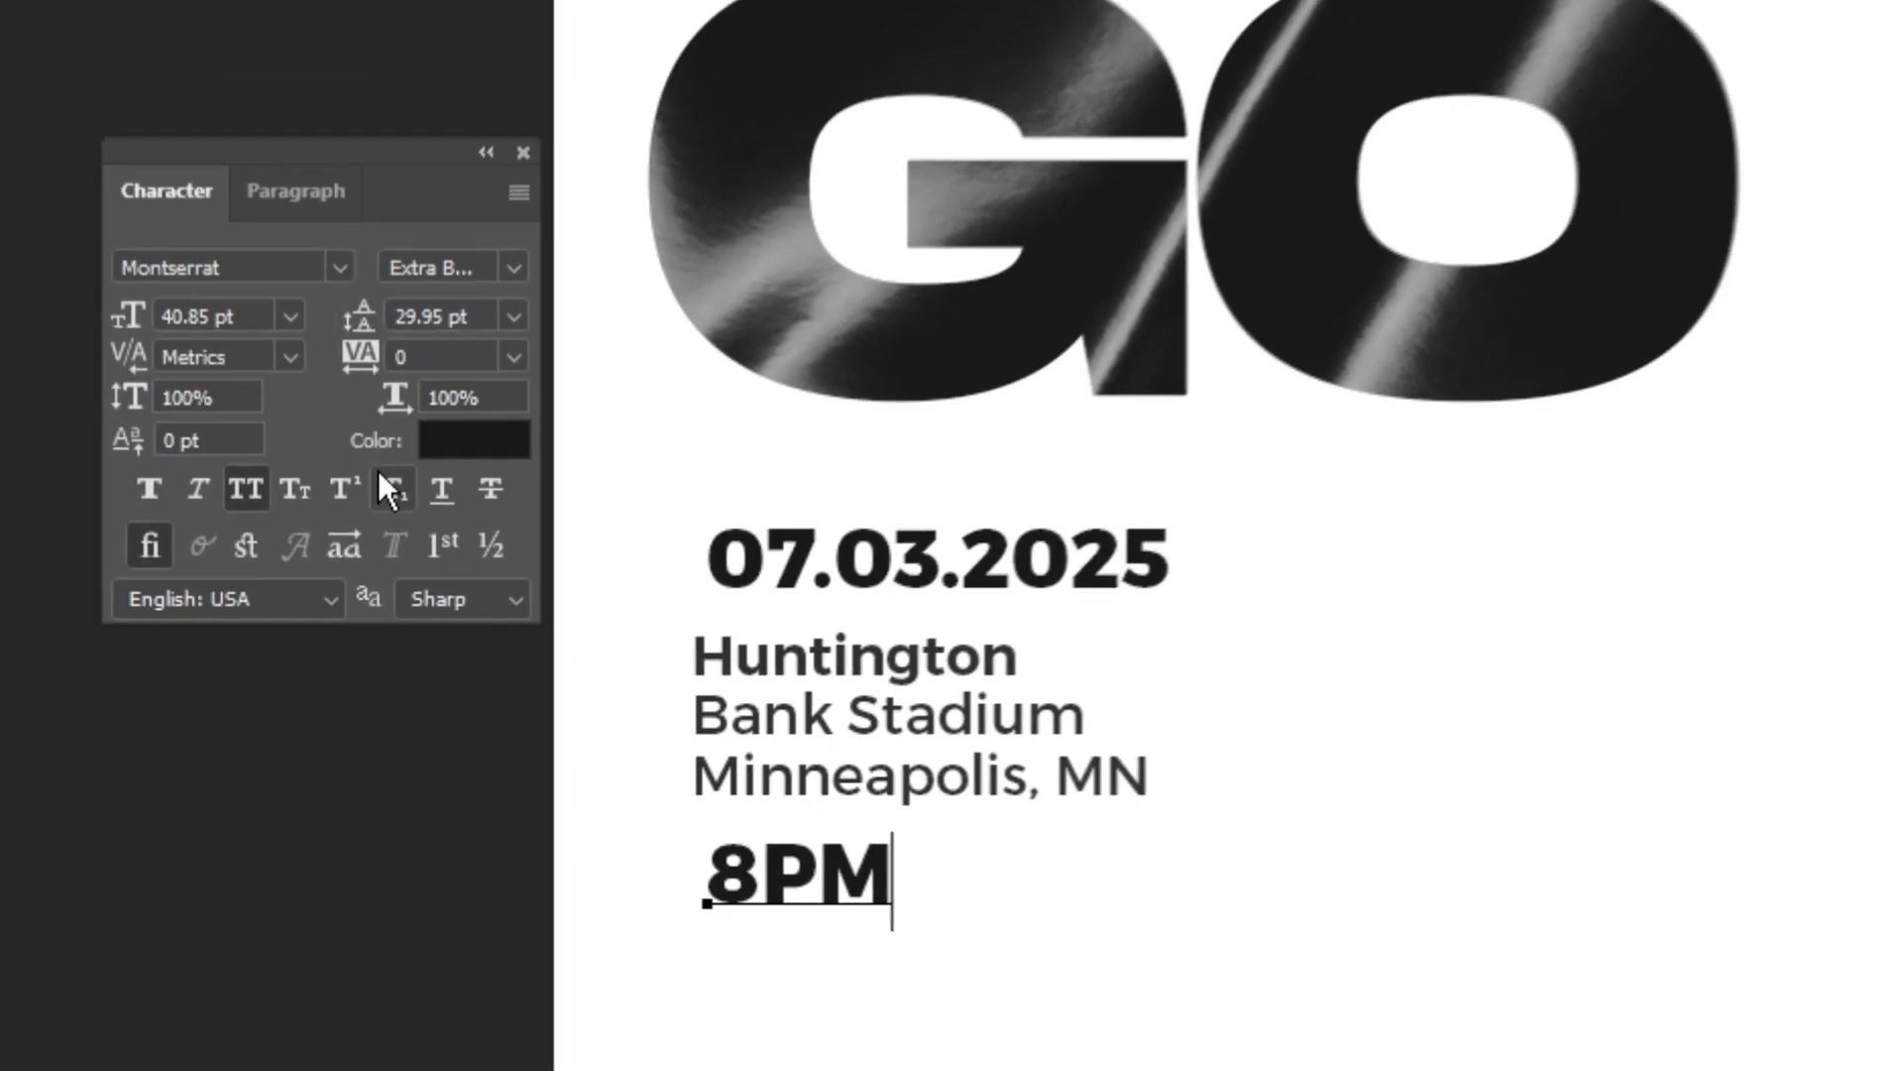
{"action": "key", "text": "ctrl+Return"}
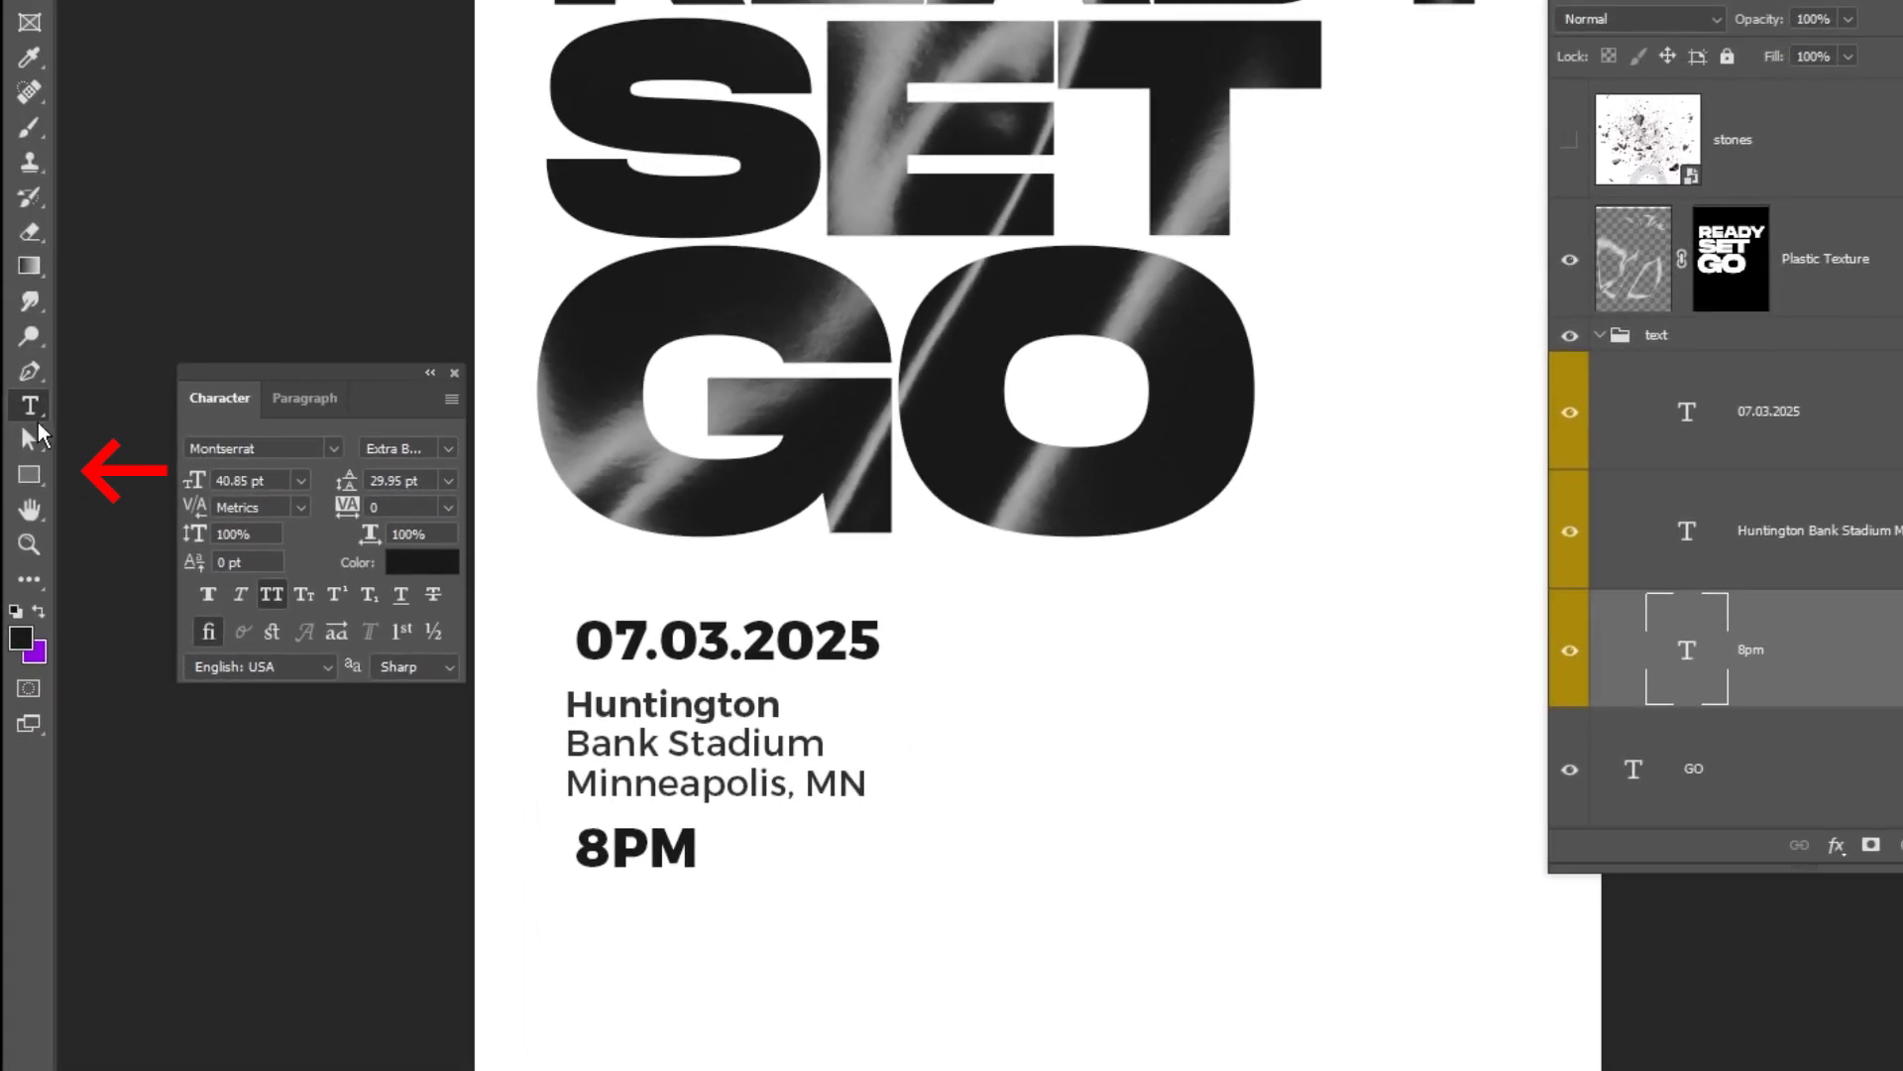
Step: Set up the Rectangle tool to draw shapes with a #181818 fill and no stroke
{"action": "left_click", "coordinate": [29, 475]}
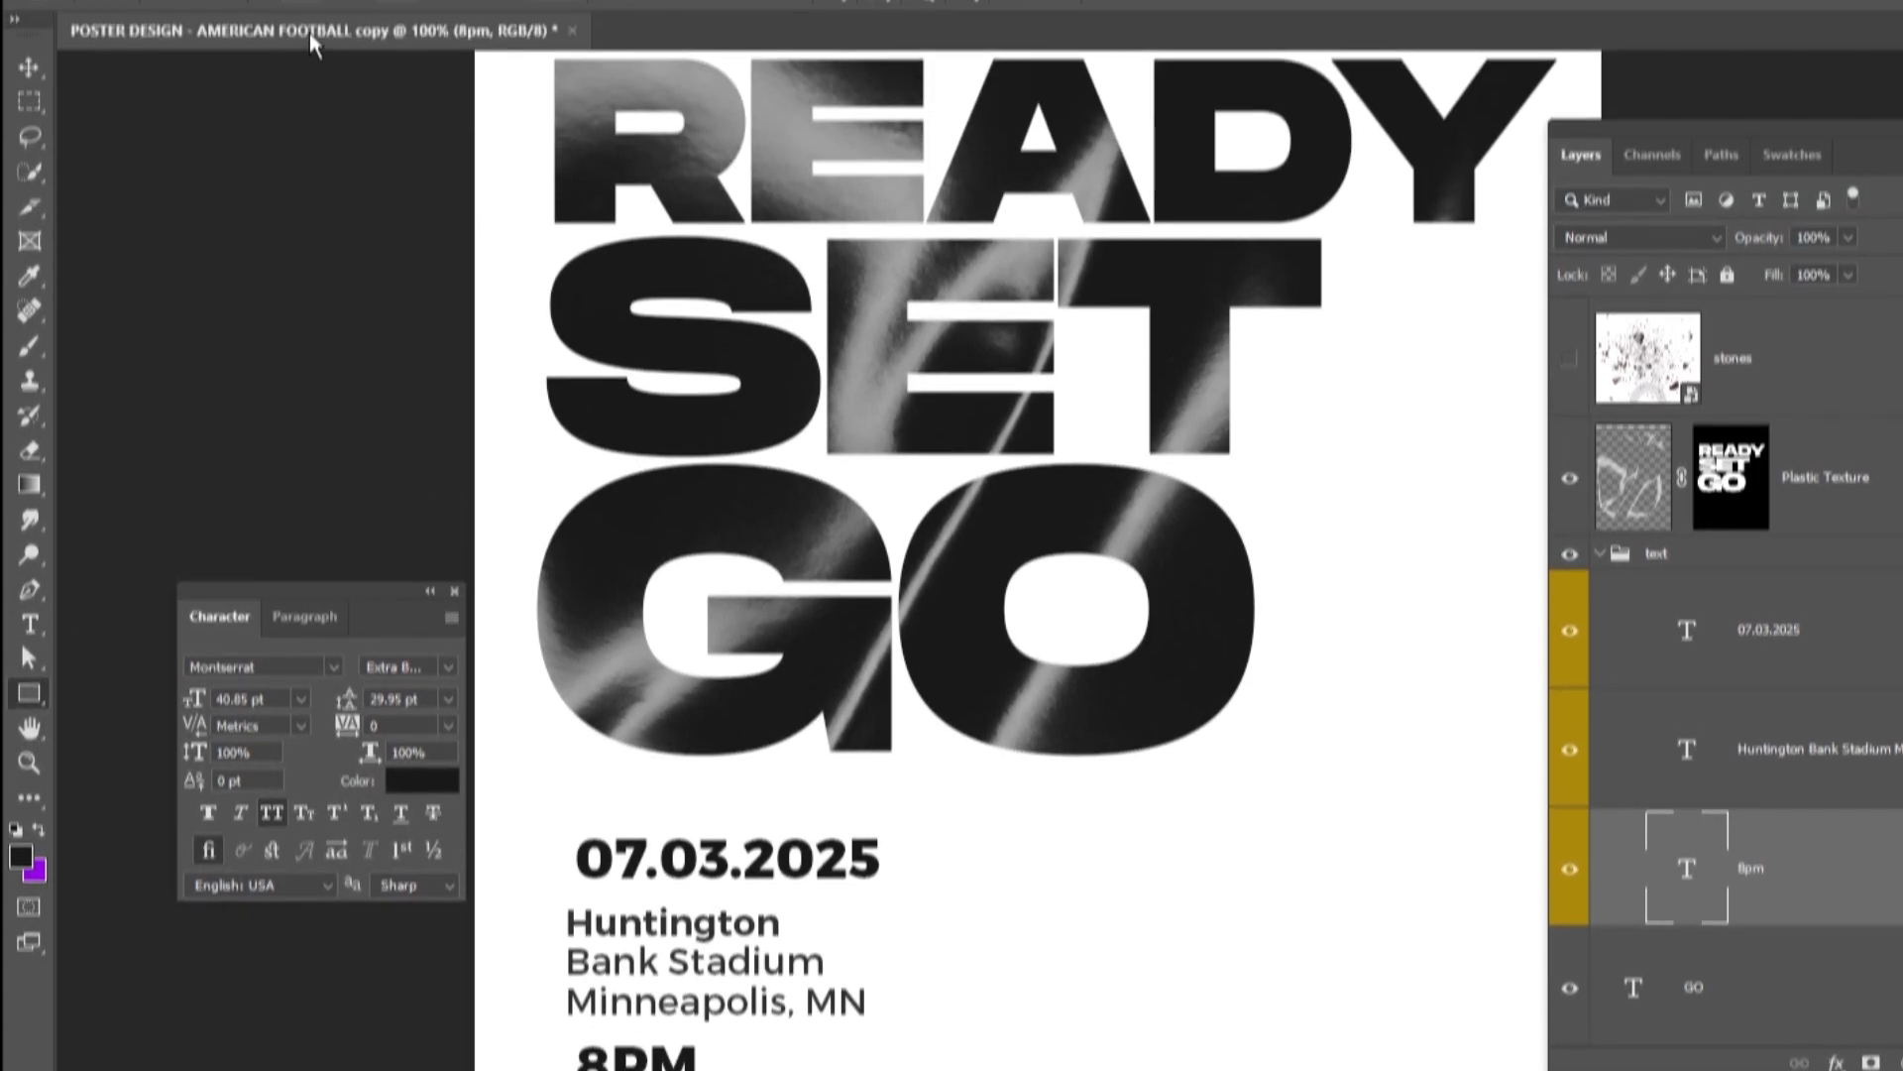
{"action": "left_click", "coordinate": [302, 0]}
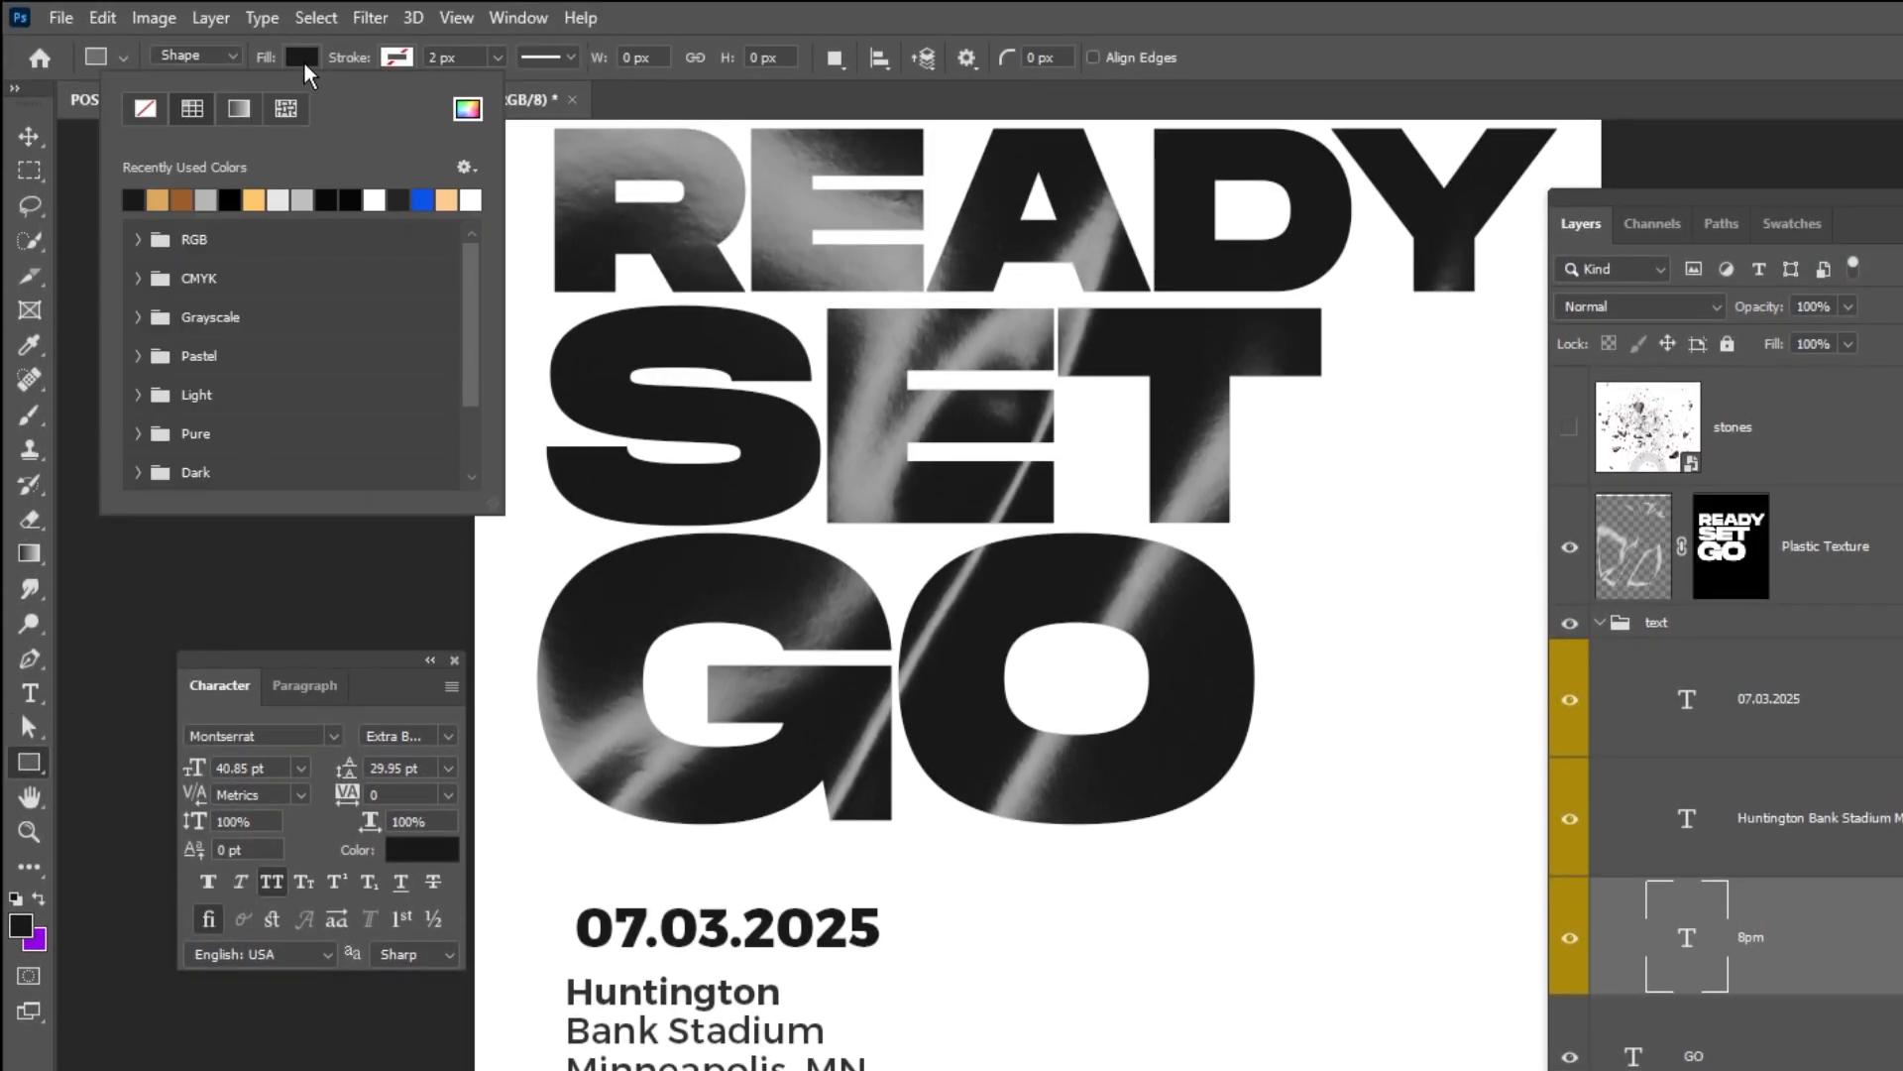
{"action": "left_click", "coordinate": [468, 109]}
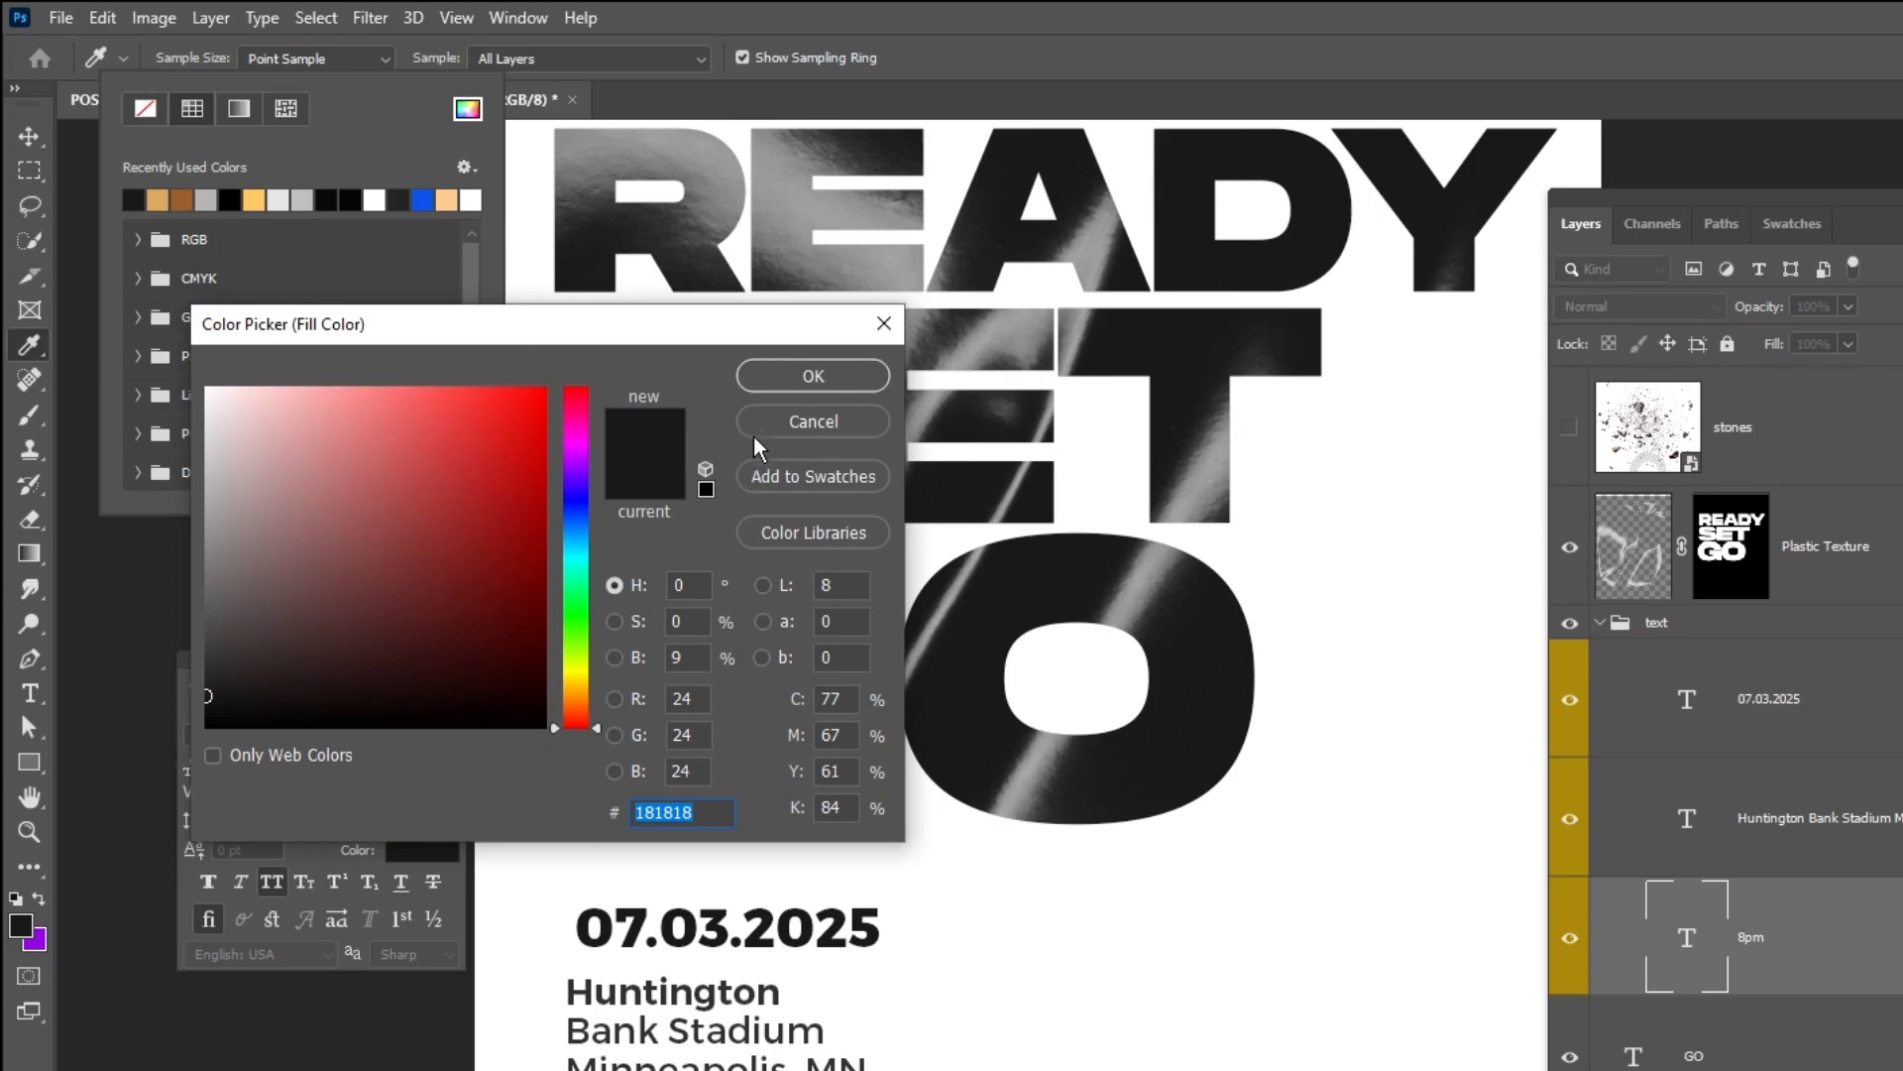
{"action": "left_click", "coordinate": [809, 376]}
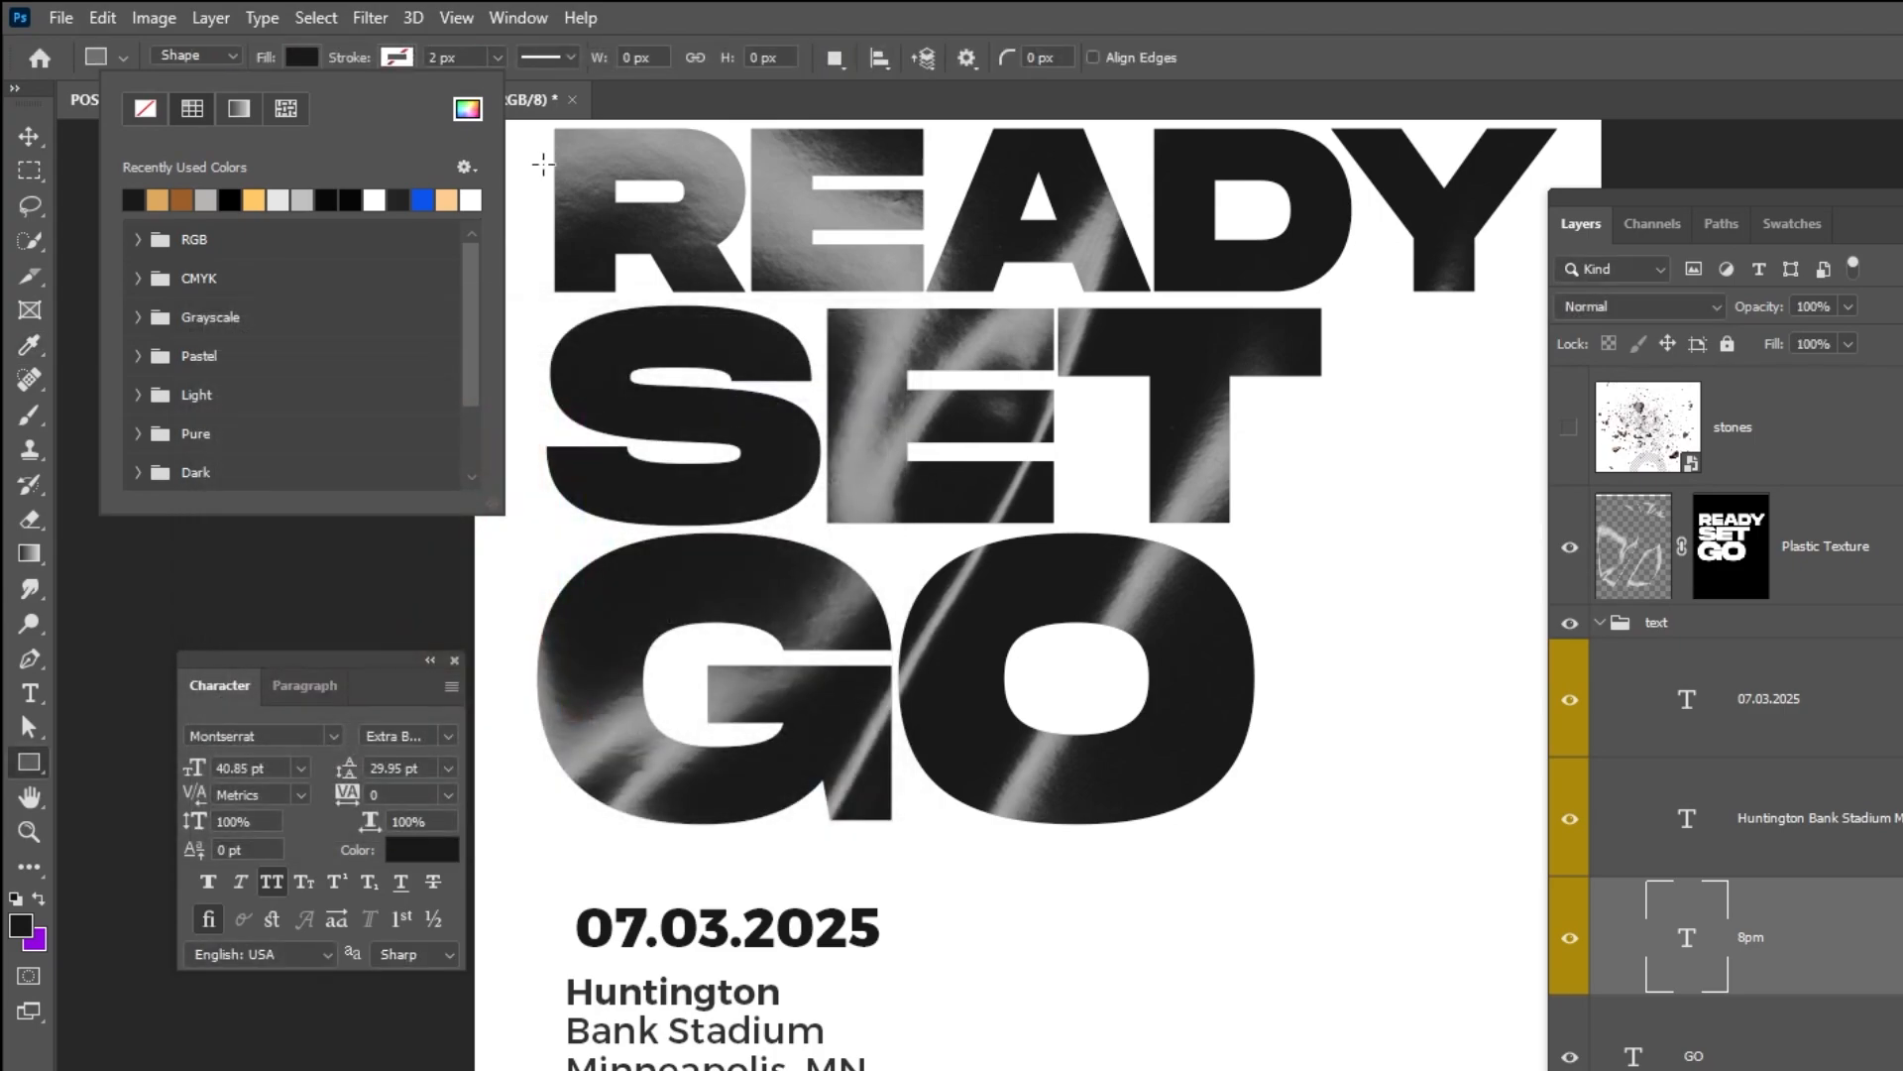
{"action": "left_click", "coordinate": [397, 57]}
{"action": "left_click", "coordinate": [394, 63]}
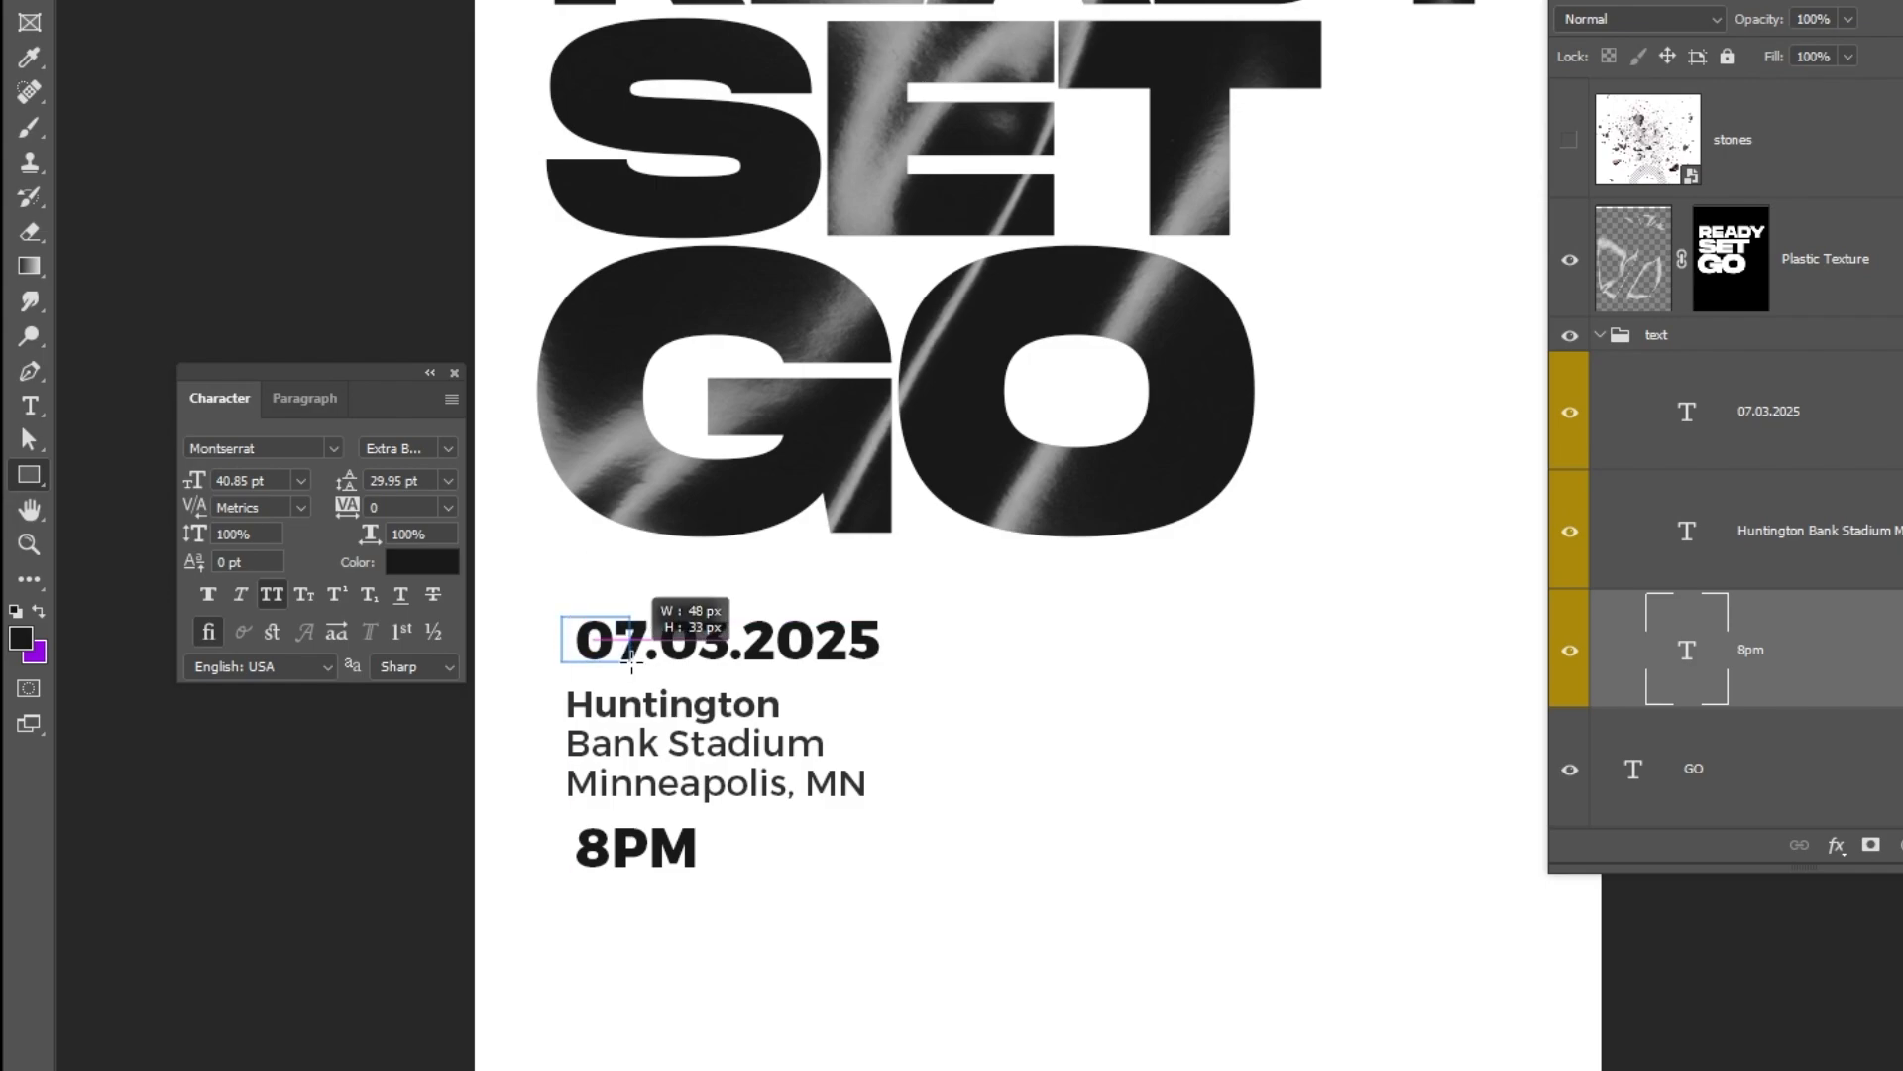
Step: Draw a rectangle covering the date text and move its layer below the 8pm layer in the text group
{"action": "left_click_drag", "start_coordinate": [632, 664], "coordinate": [897, 671]}
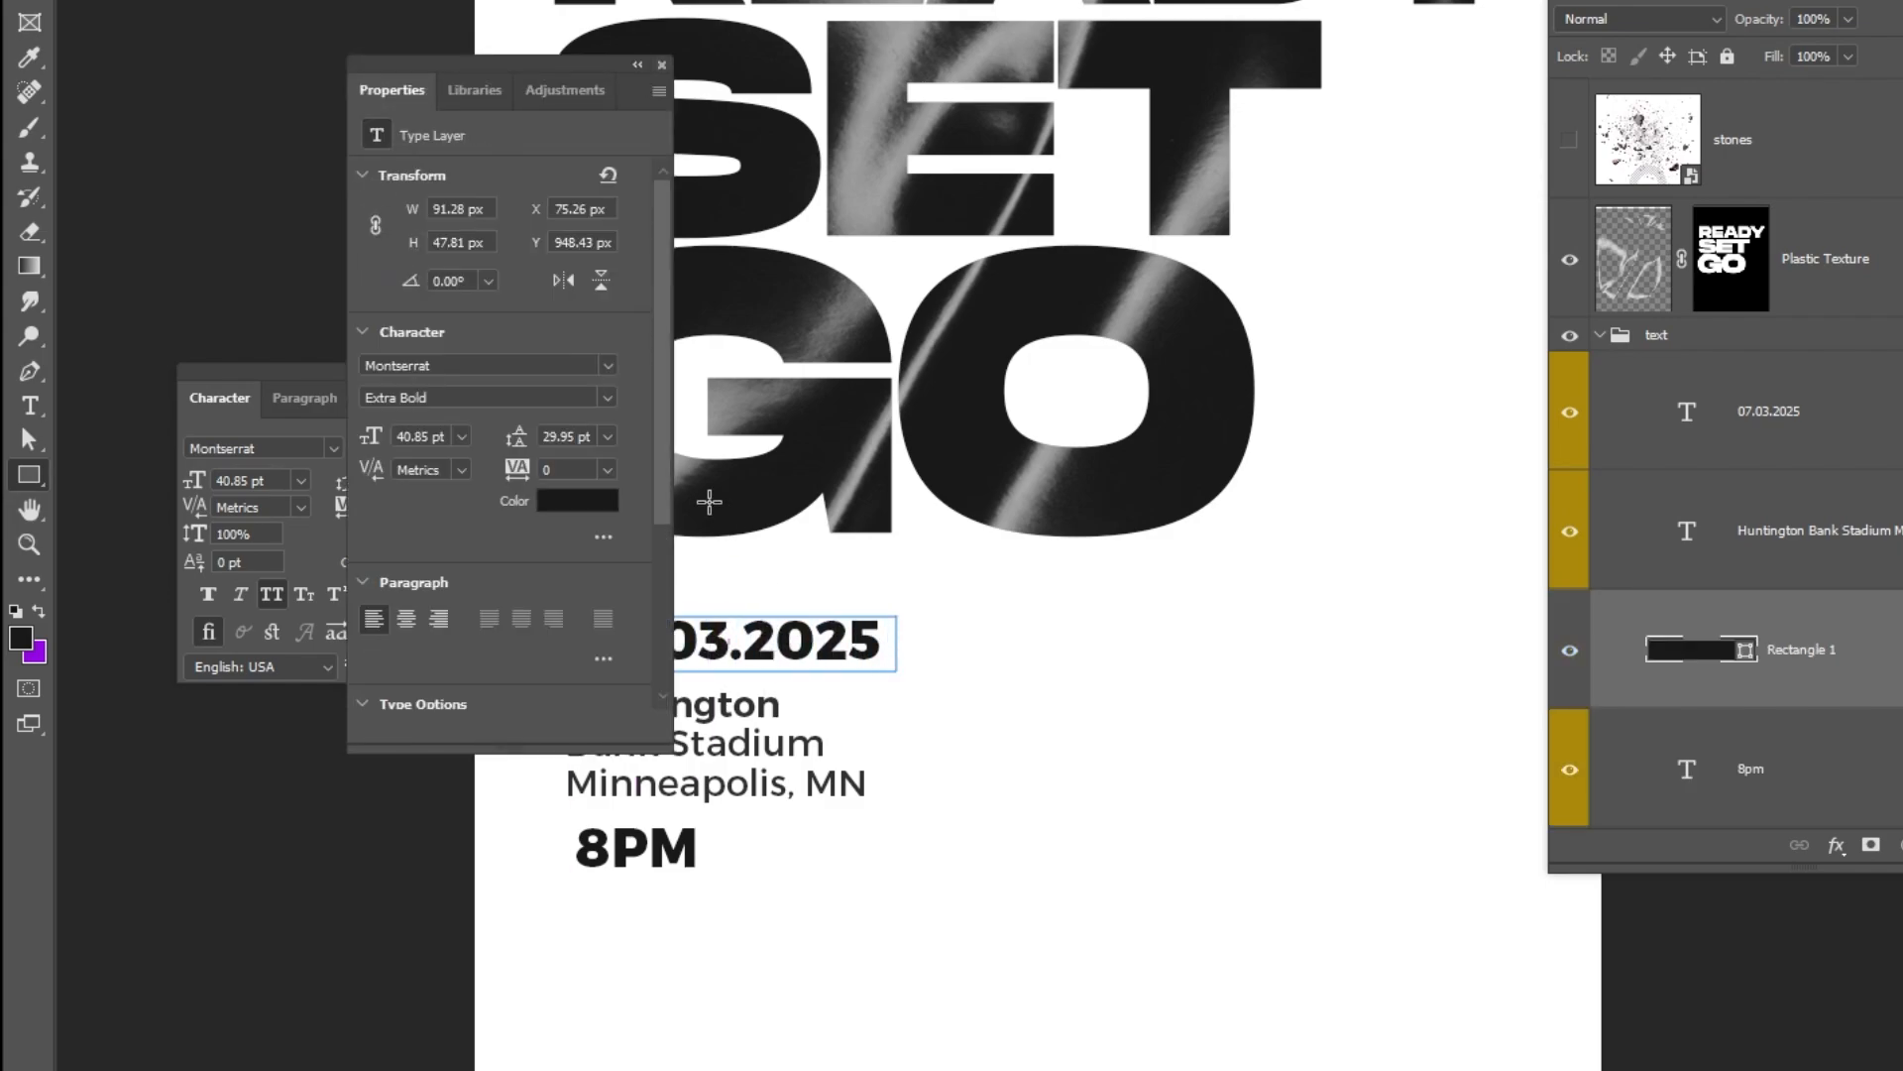
{"action": "left_click", "coordinate": [663, 65]}
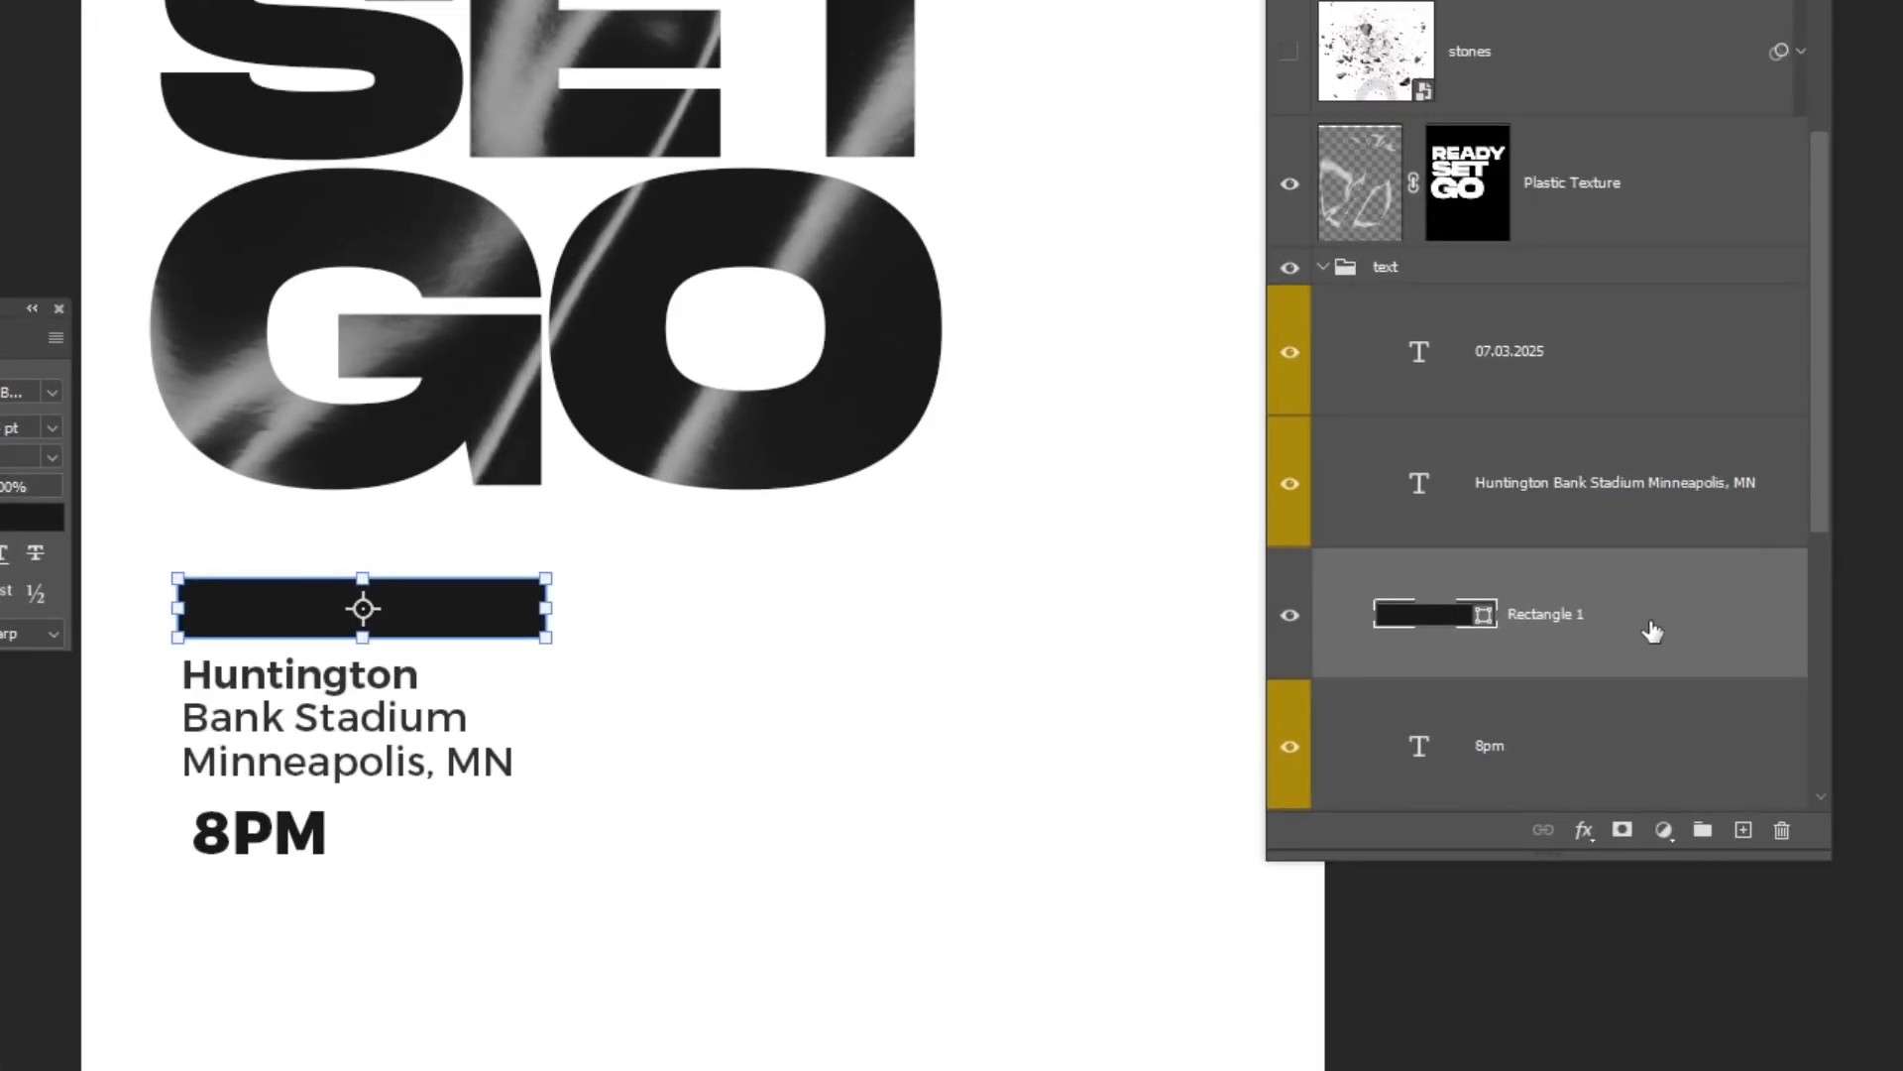
{"action": "scroll", "coordinate": [1653, 631], "scroll_direction": "down", "scroll_amount": 2}
{"action": "left_click_drag", "start_coordinate": [1618, 532], "coordinate": [1599, 642]}
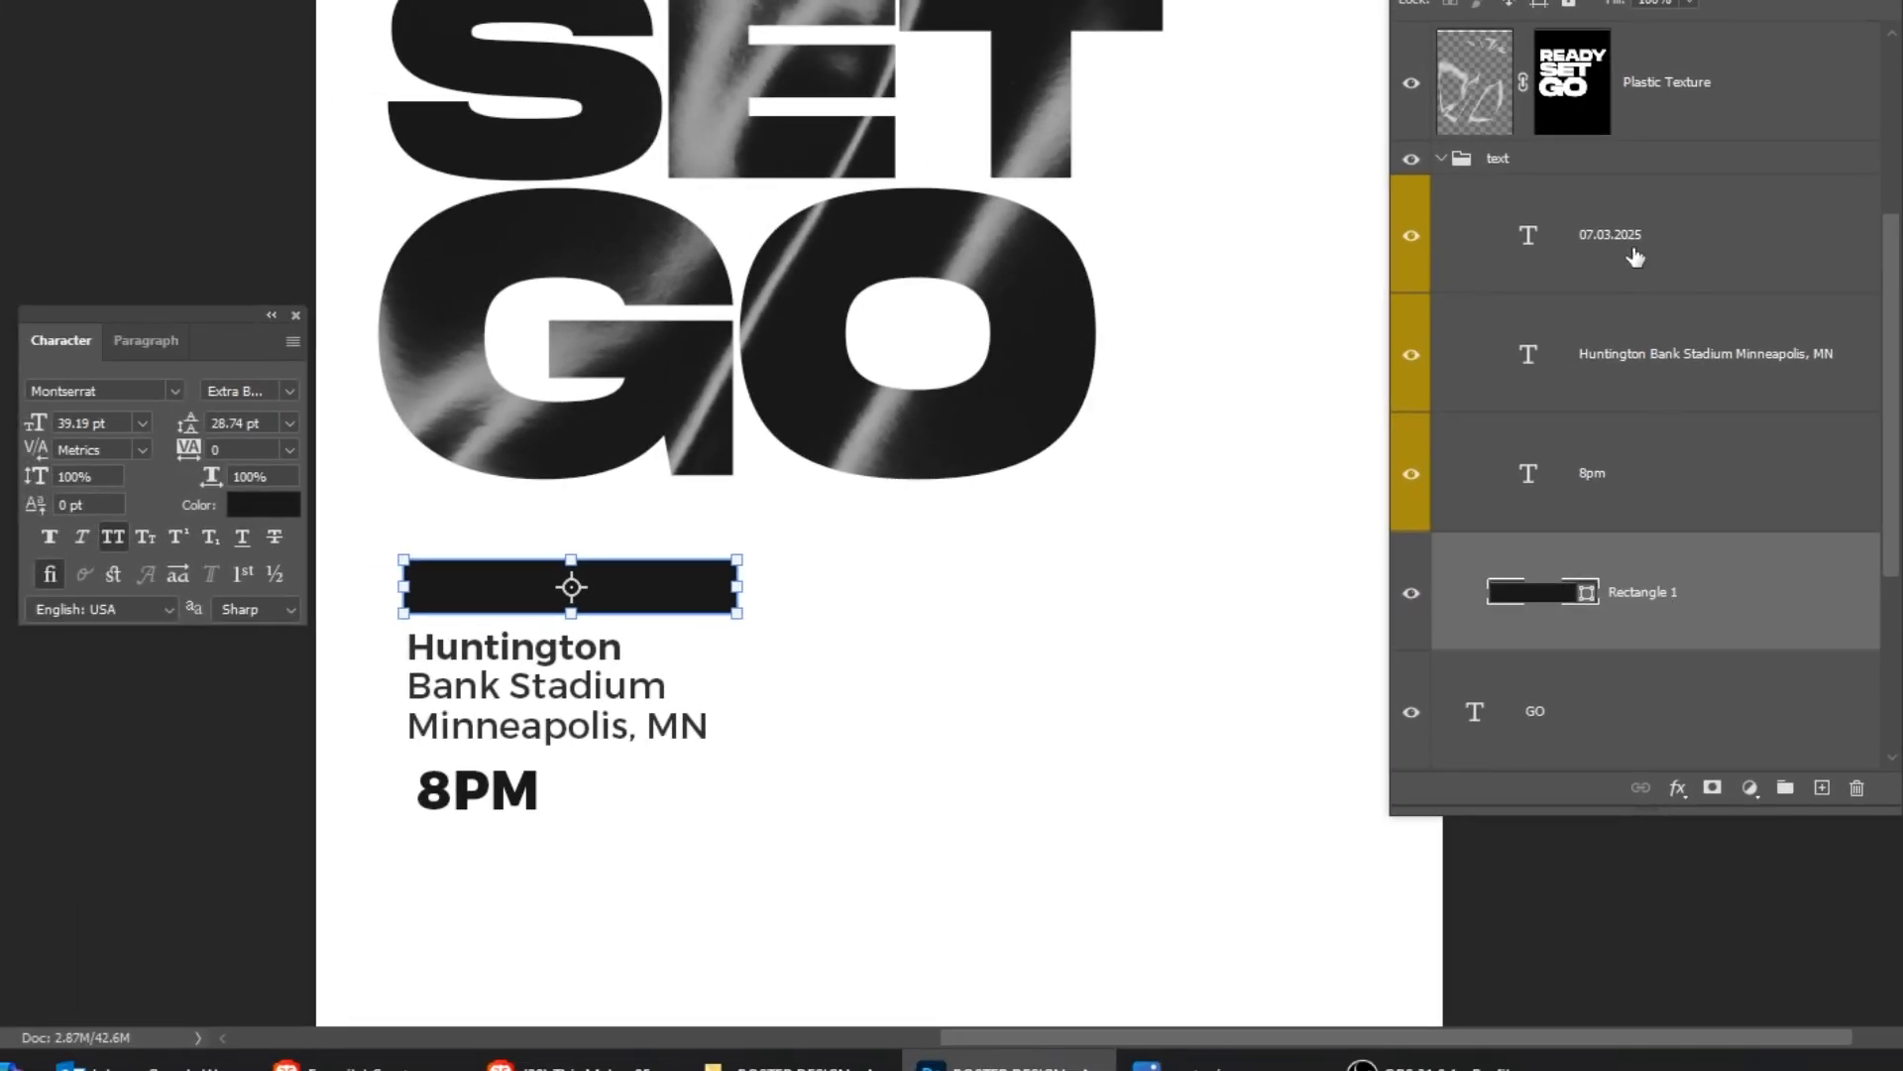
Step: Set the colour of the 07.03.2025 date text to #ffffff
{"action": "left_click", "coordinate": [1634, 257]}
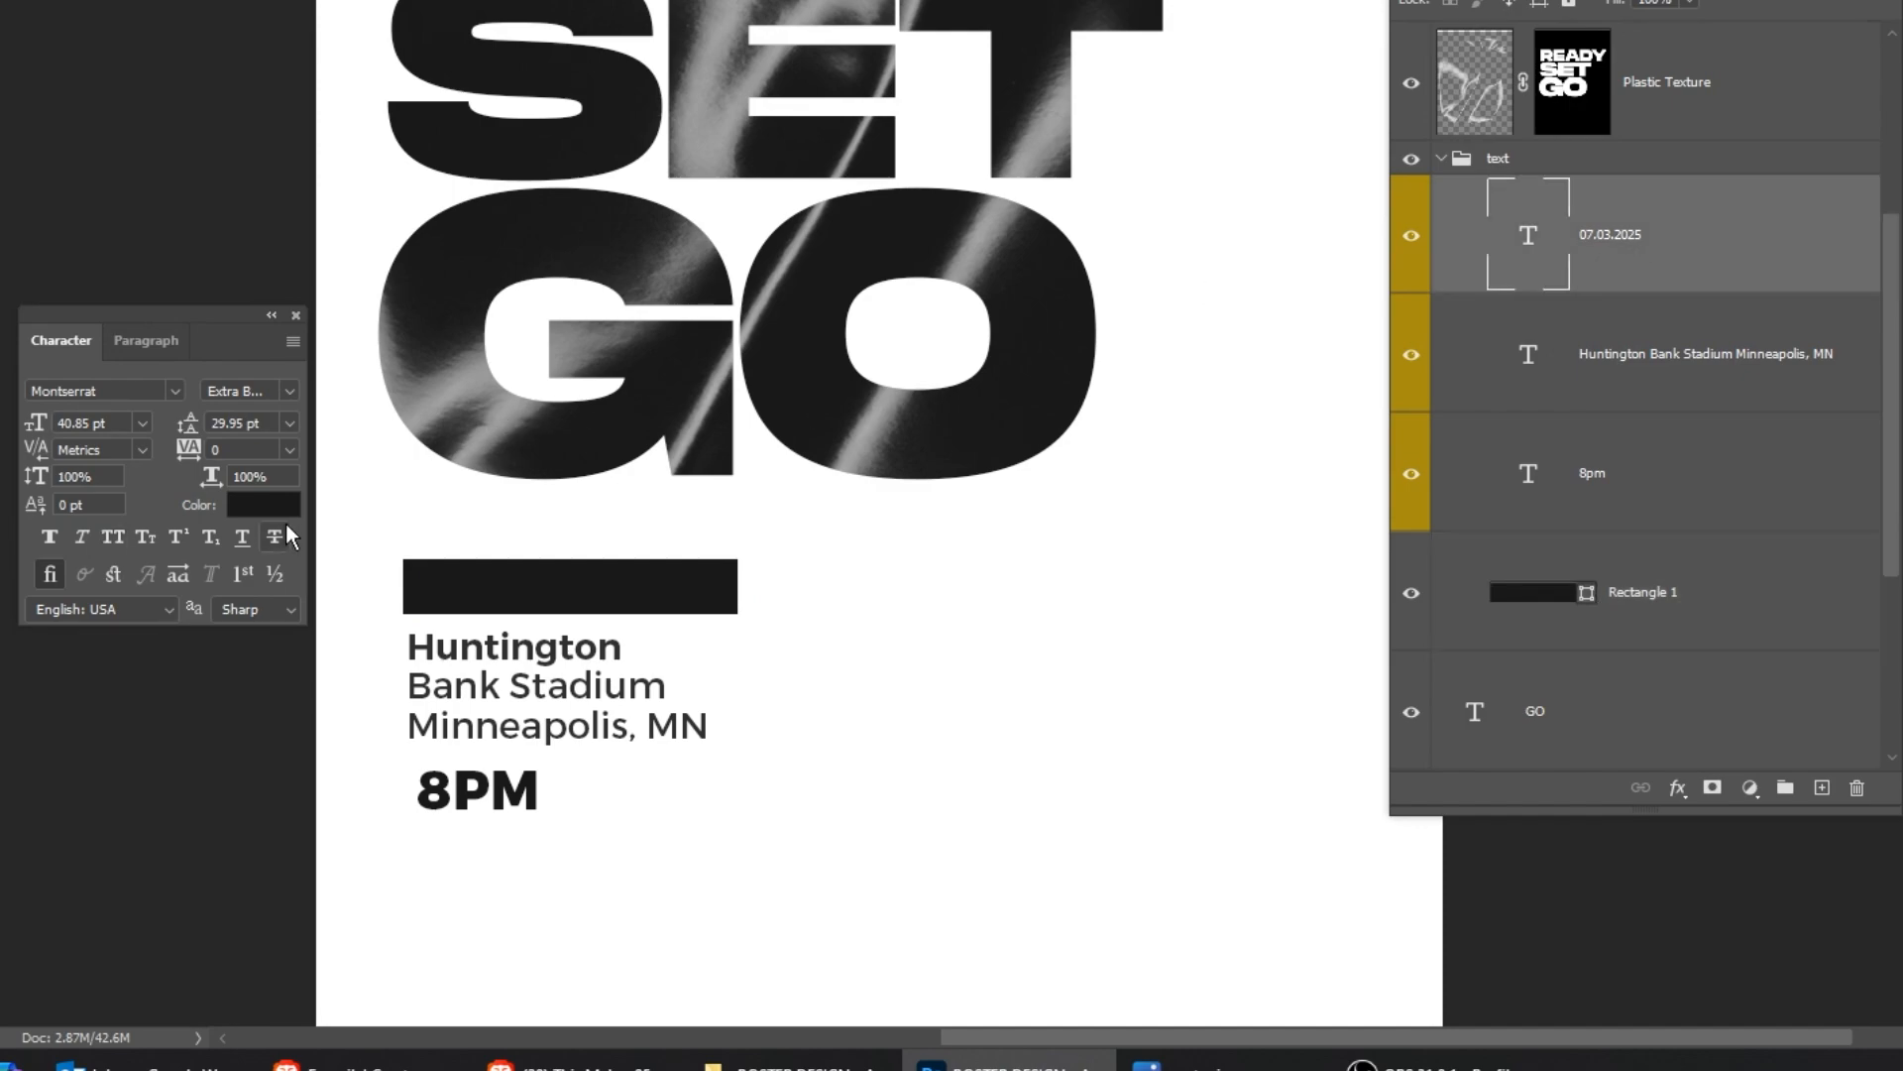
{"action": "left_click", "coordinate": [264, 505]}
{"action": "type", "text": "ffffff"}
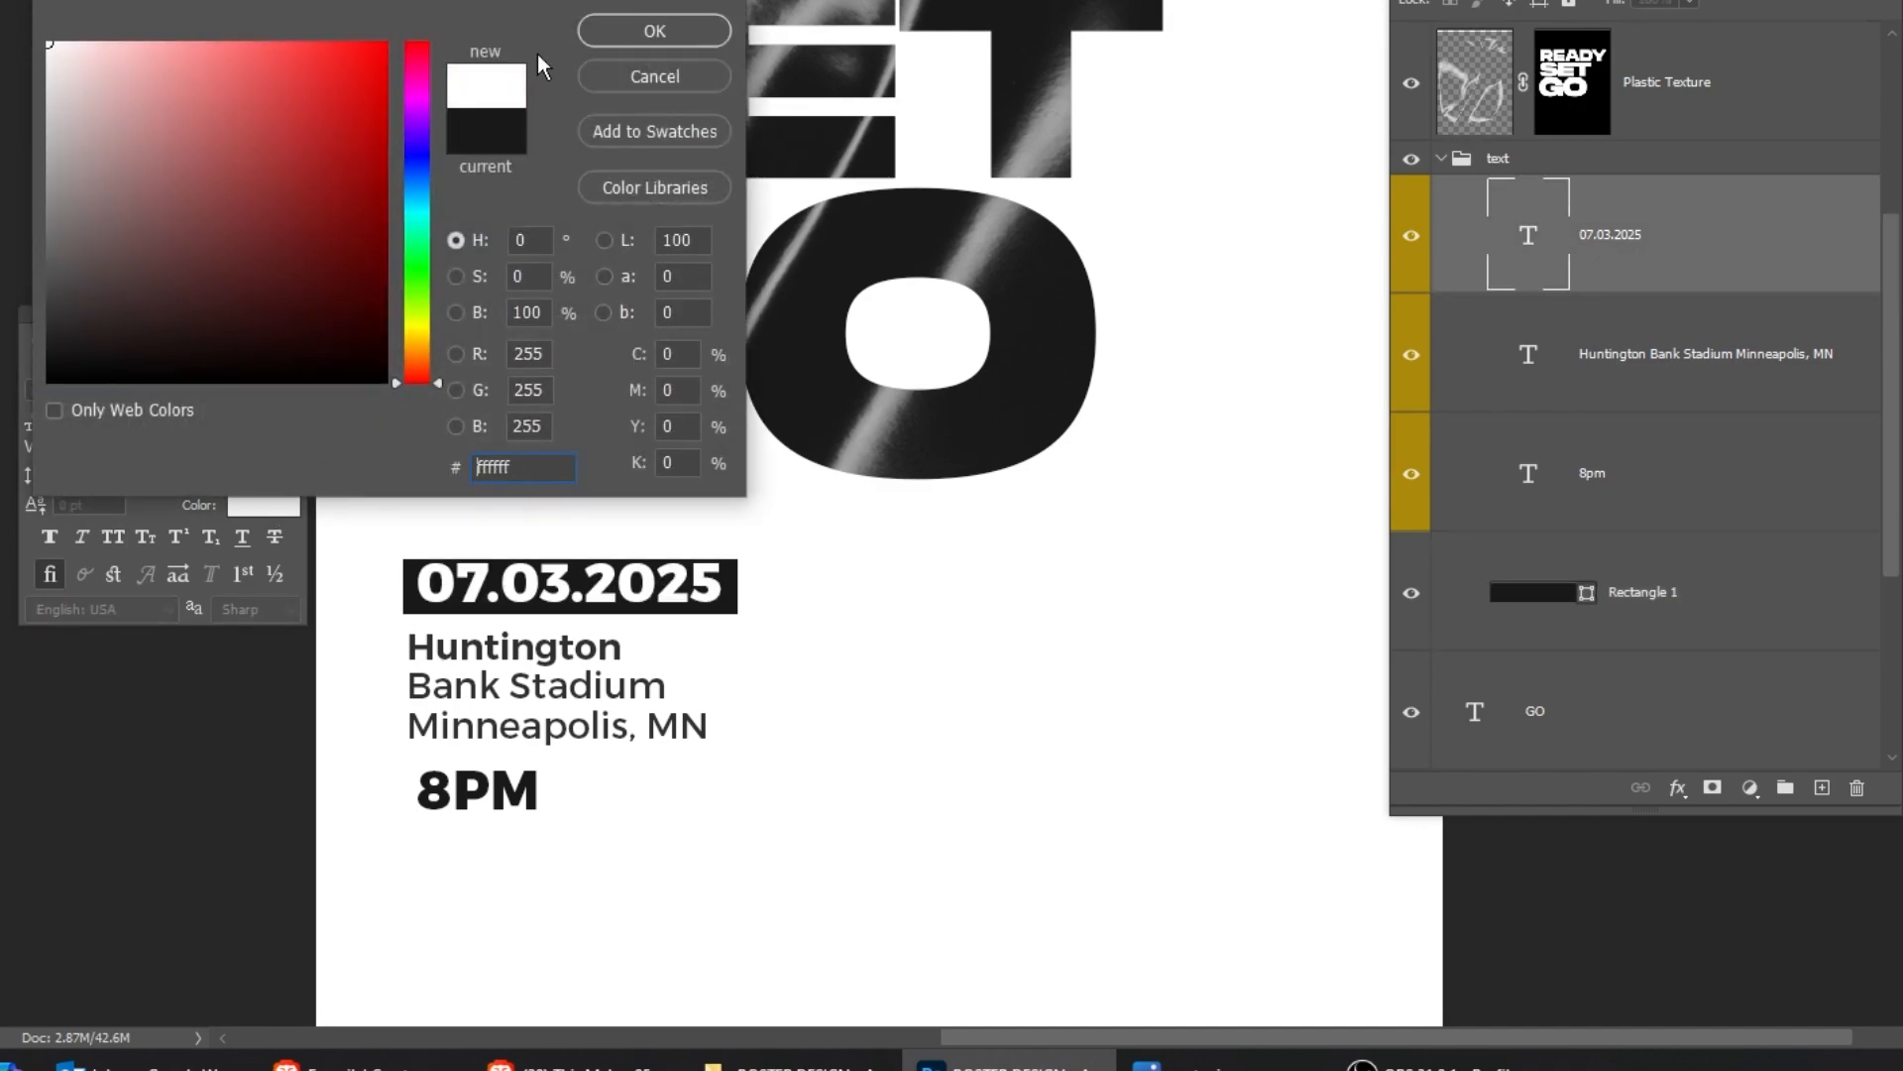
{"action": "left_click", "coordinate": [624, 36]}
Step: Duplicate the date's dark rectangle and place the copy behind the 8PM text
{"action": "left_click", "coordinate": [1656, 566]}
{"action": "left_click_drag", "start_coordinate": [777, 656], "coordinate": [776, 526]}
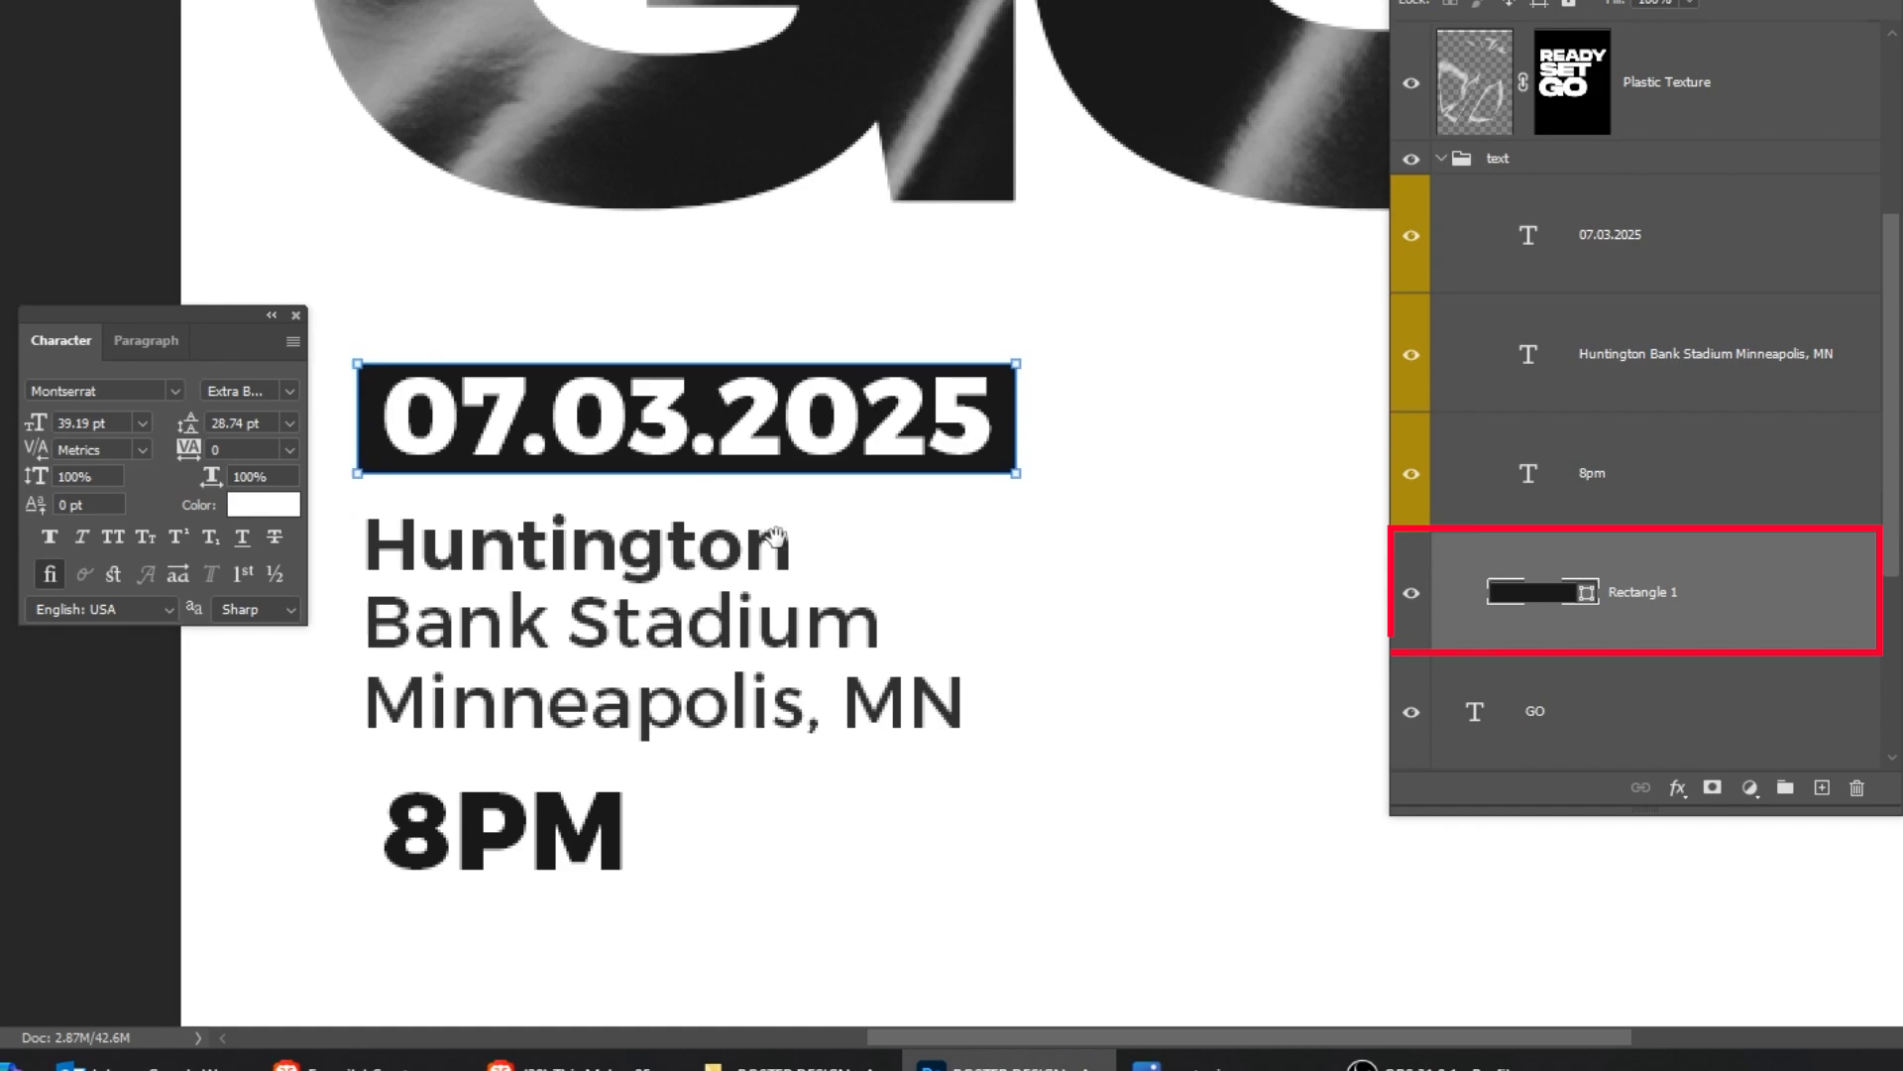
{"action": "left_click_drag", "start_coordinate": [773, 430], "coordinate": [779, 837]}
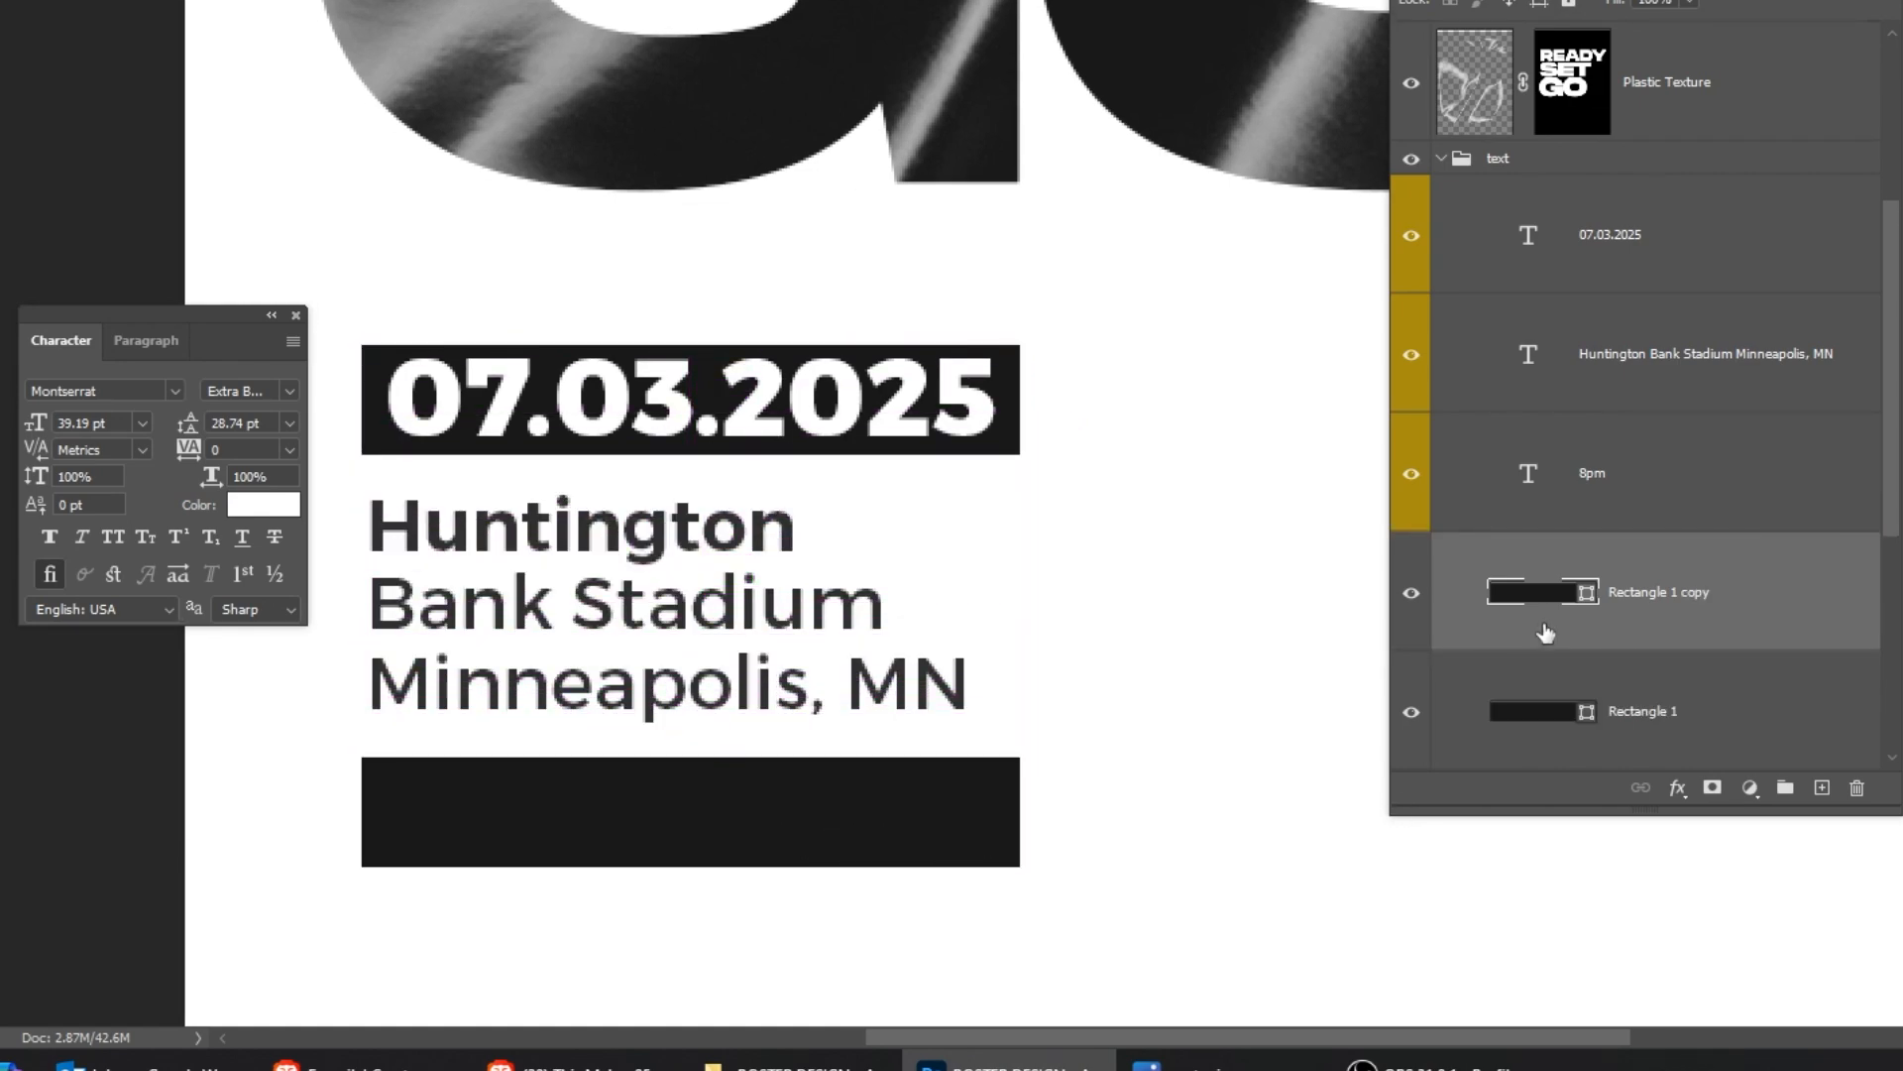
Step: Set the colour of the 8PM text to #ffffff
{"action": "left_click", "coordinate": [1601, 478]}
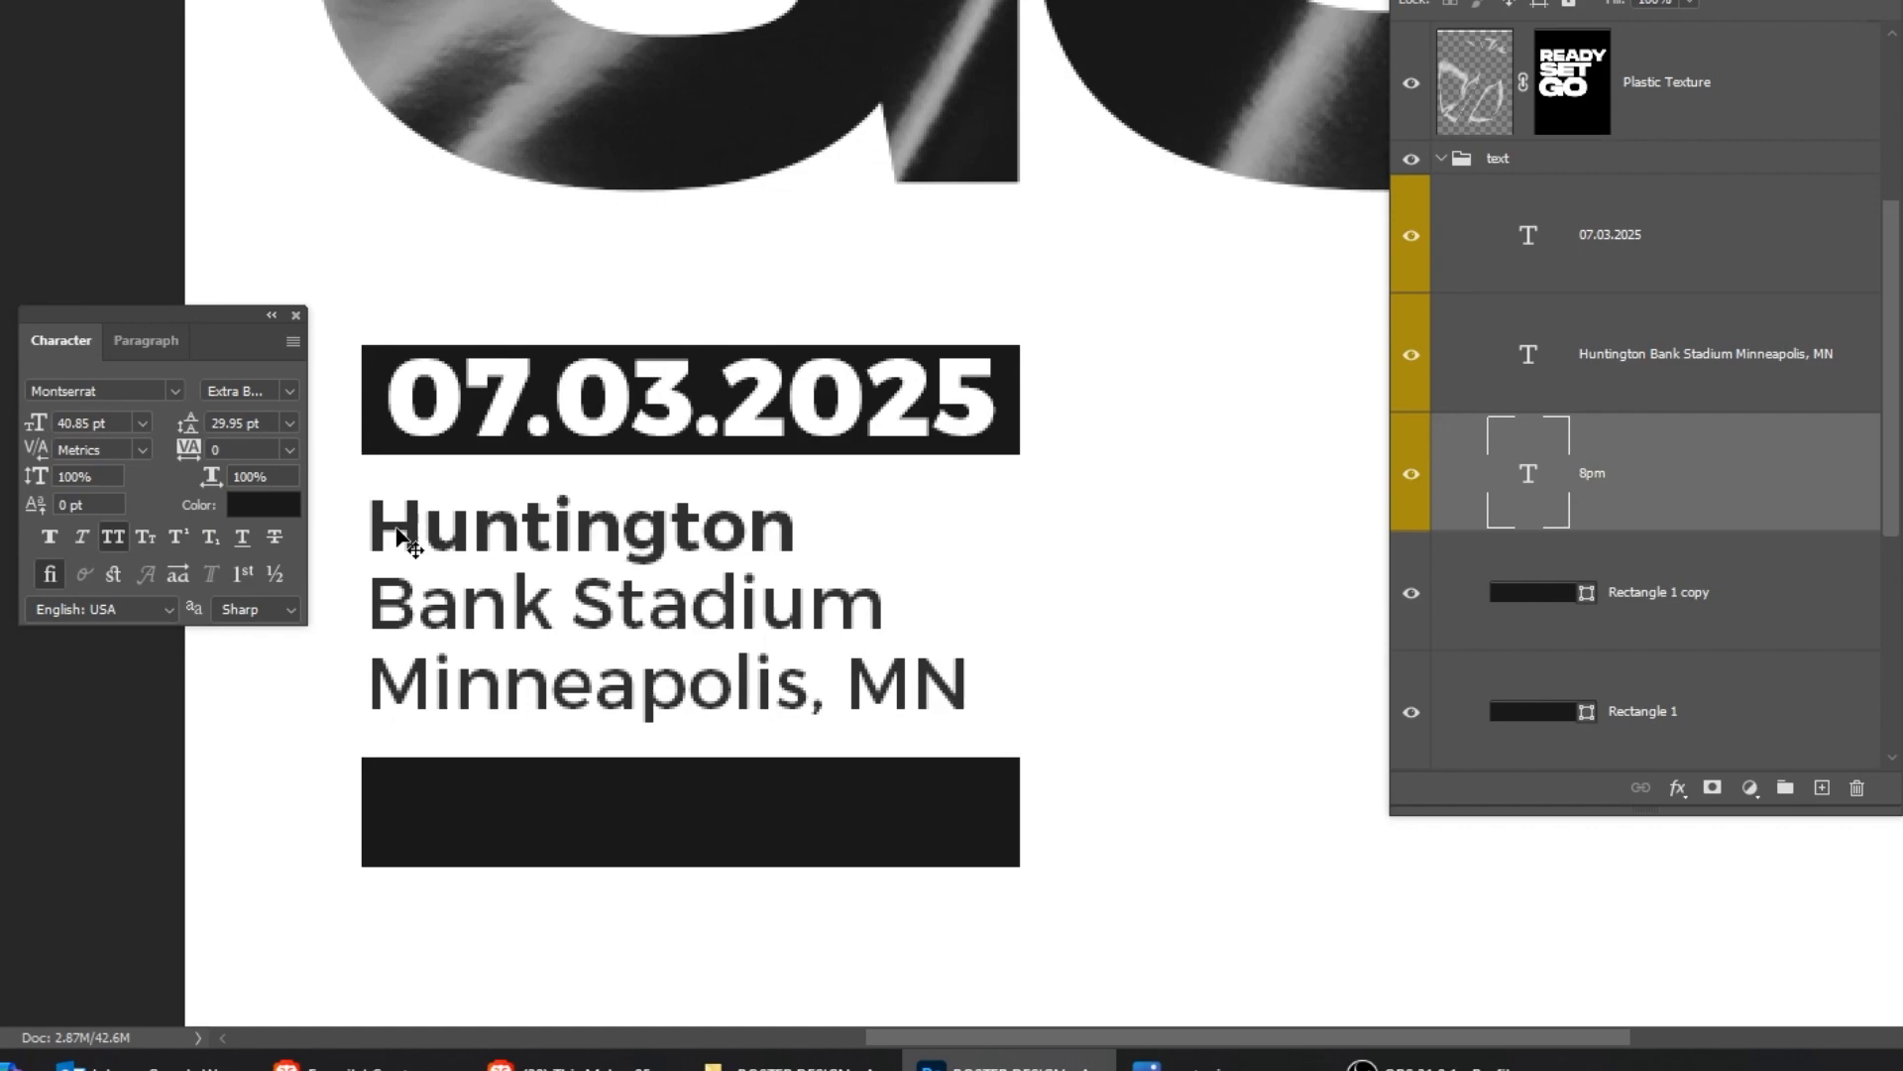
{"action": "left_click", "coordinate": [269, 511]}
{"action": "type", "text": "ffffff"}
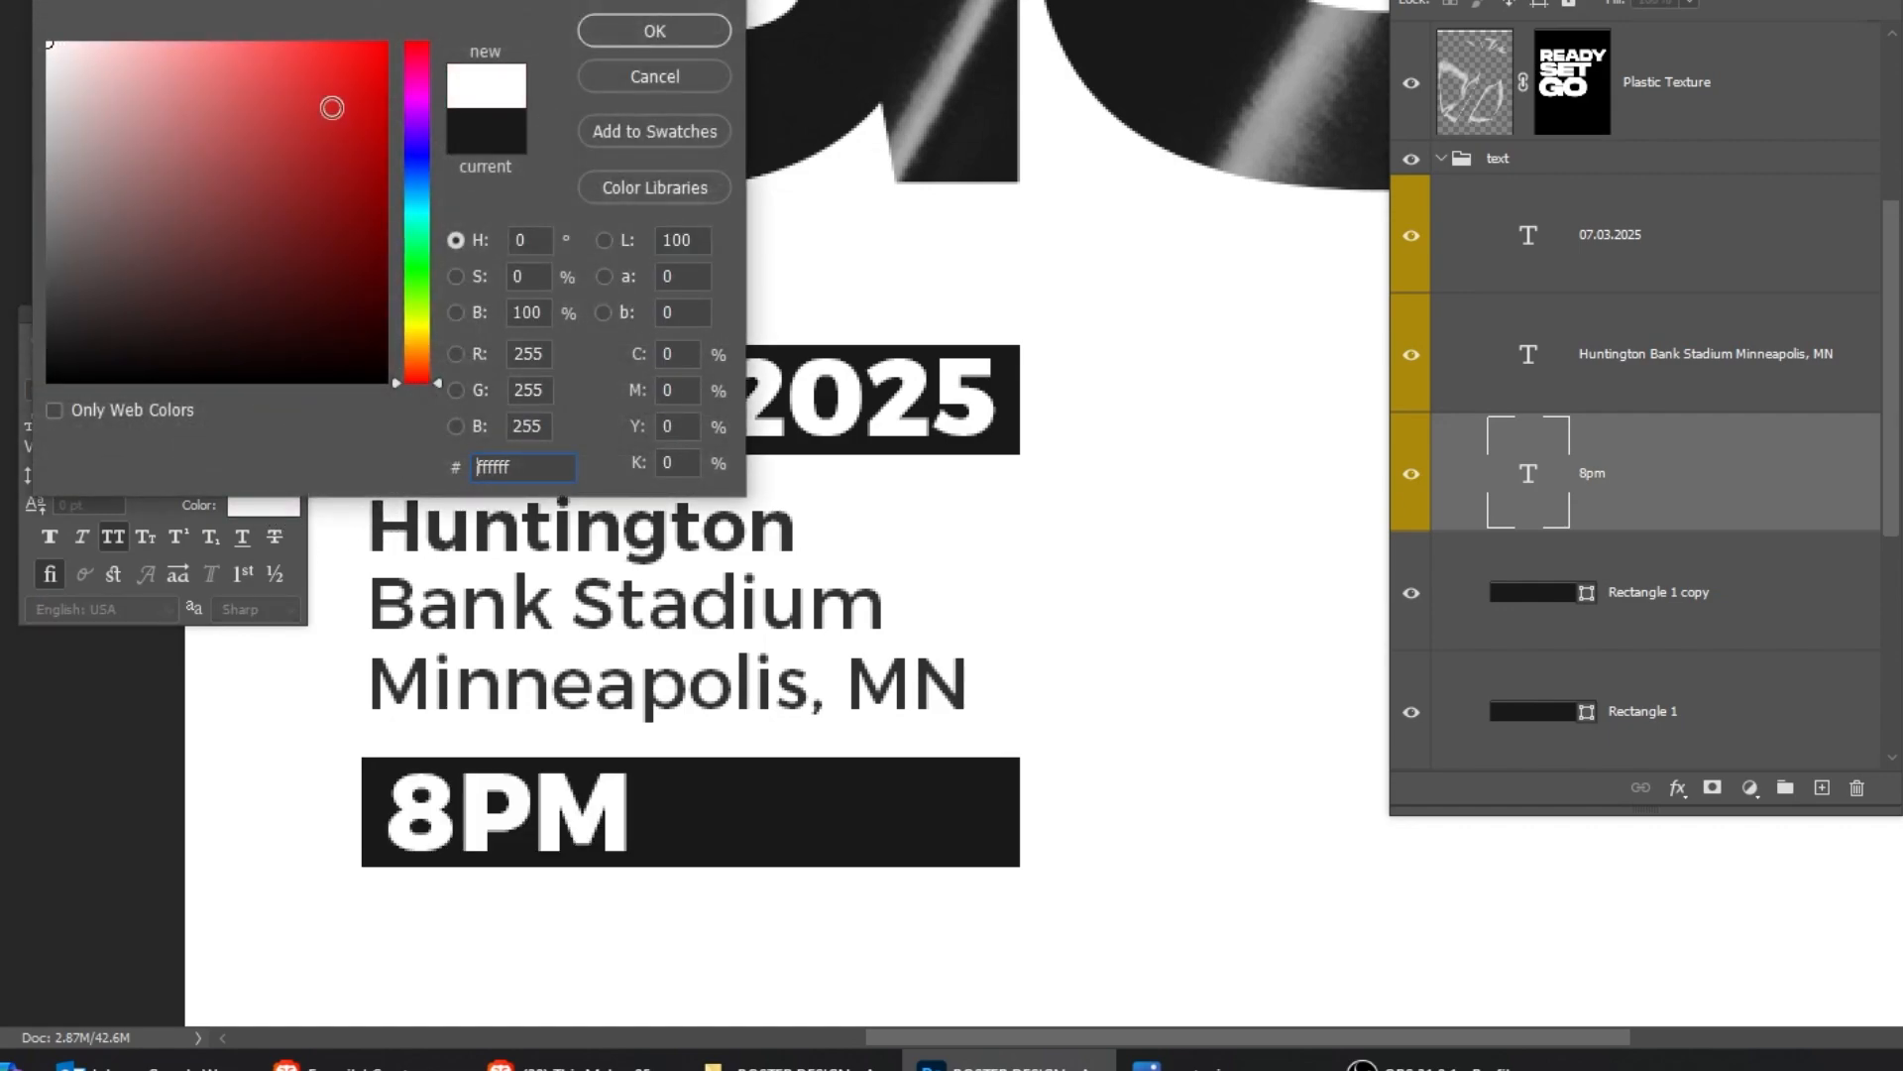
{"action": "left_click", "coordinate": [606, 33]}
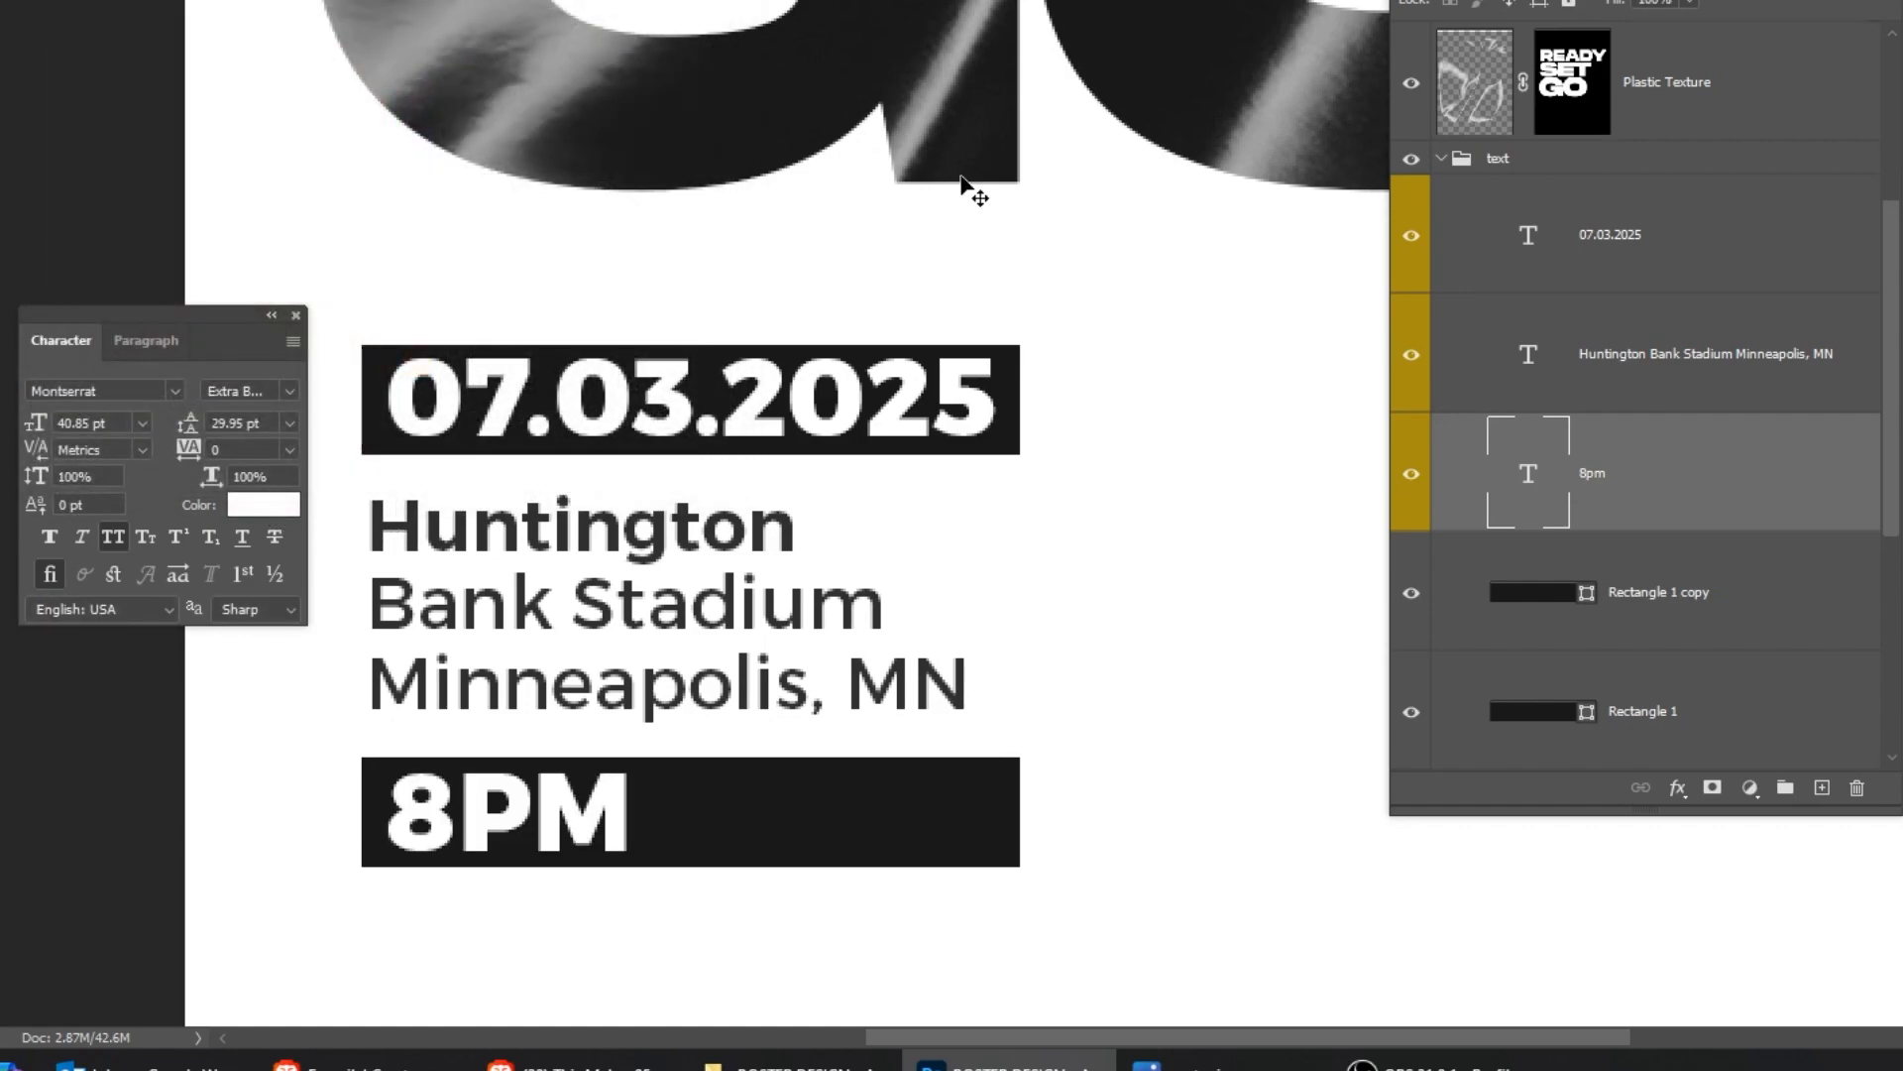
Step: Narrow the copied rectangle from its right side so it fits closely around the 8PM text
{"action": "left_click", "coordinate": [1655, 602]}
{"action": "key", "text": "ctrl+t"}
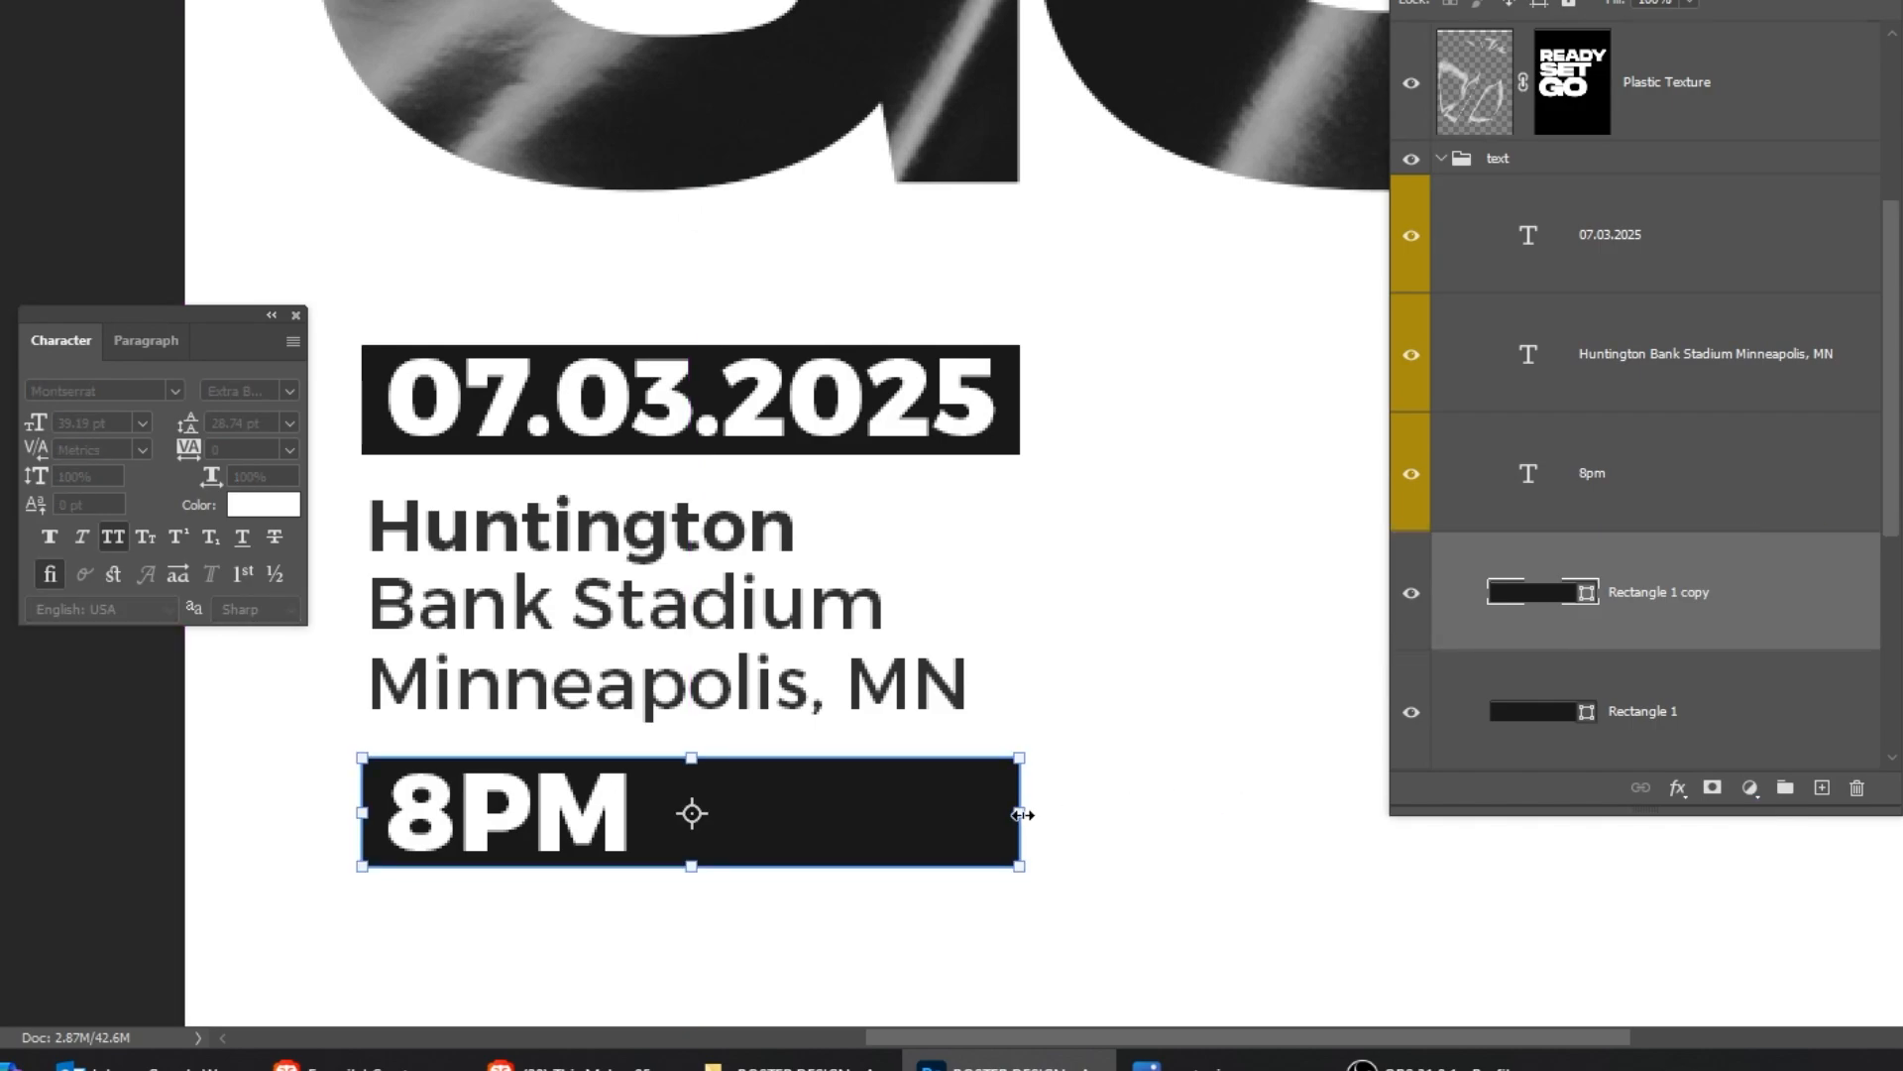
{"action": "left_click_drag", "start_coordinate": [1023, 815], "coordinate": [650, 809]}
{"action": "key", "text": "Return"}
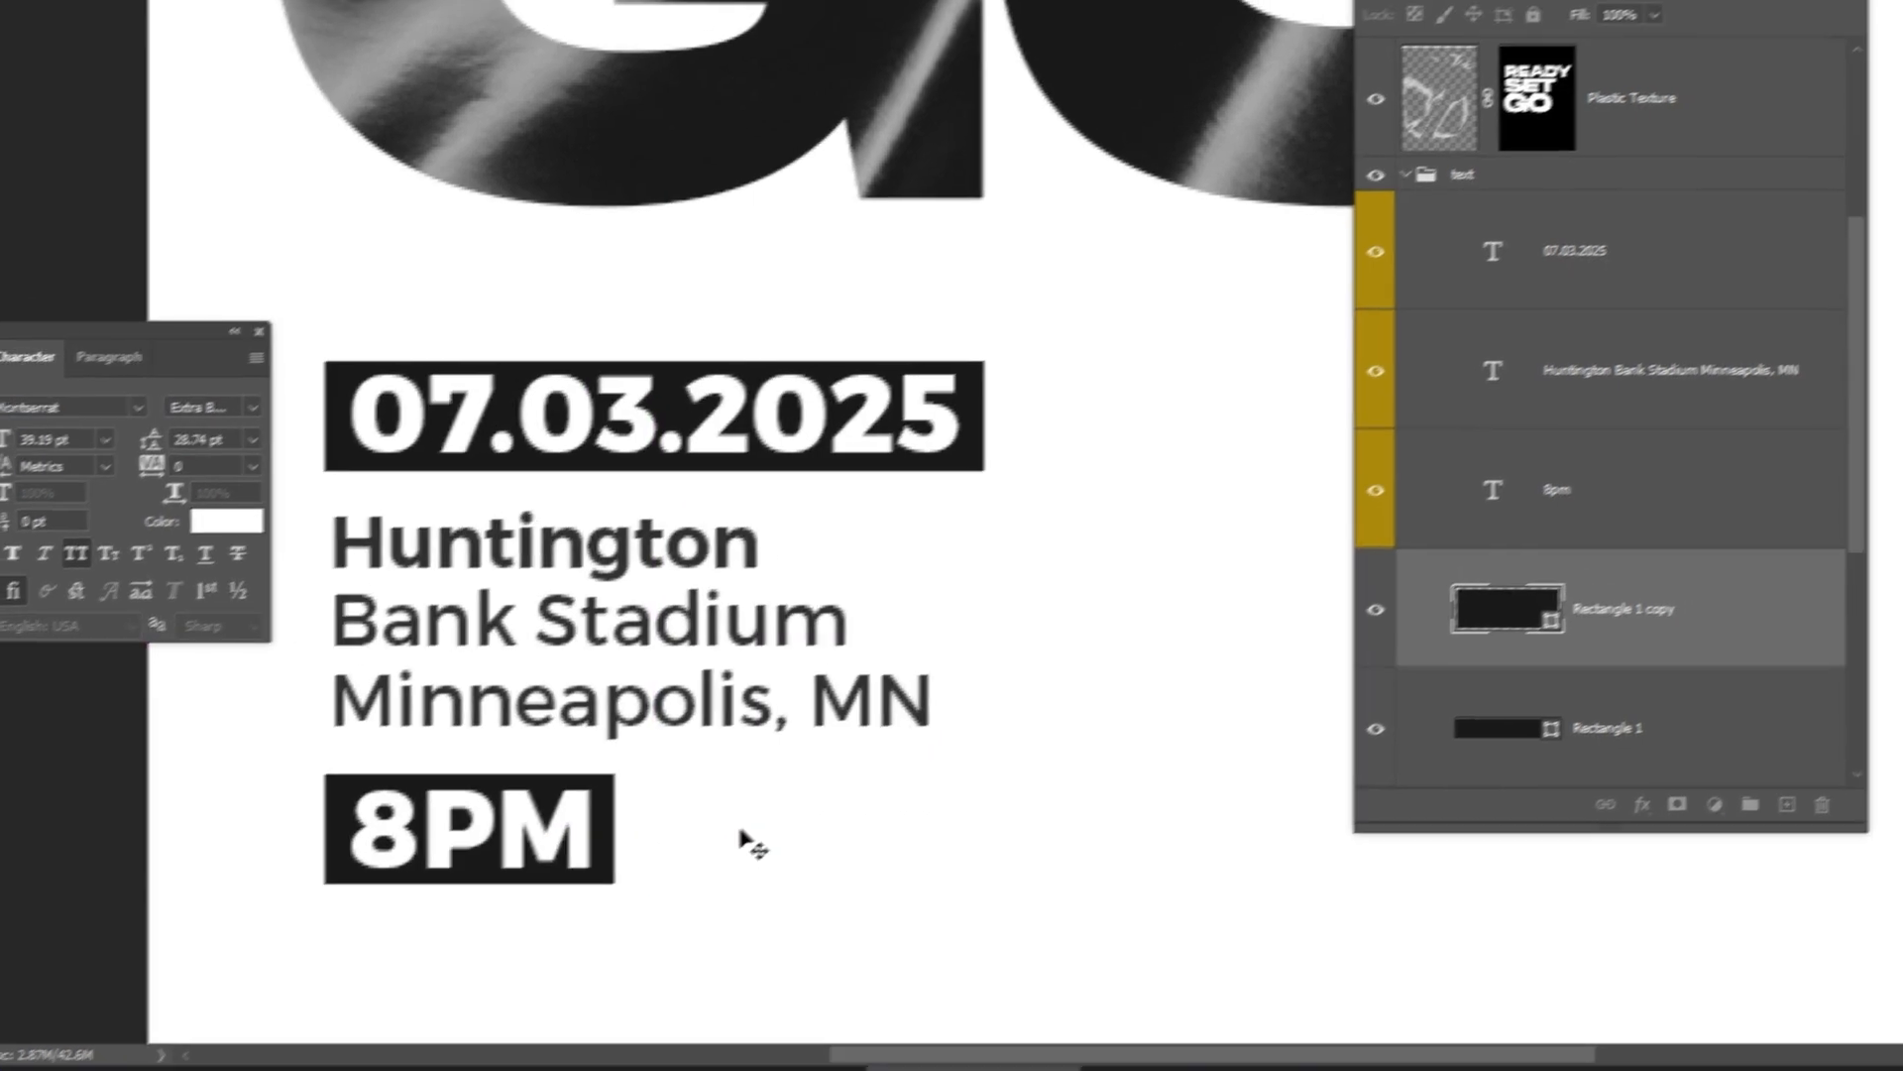
Step: Group the date, venue and 8pm text layers with both rectangles and name the group TEXT
{"action": "key", "text": "ctrl+minus"}
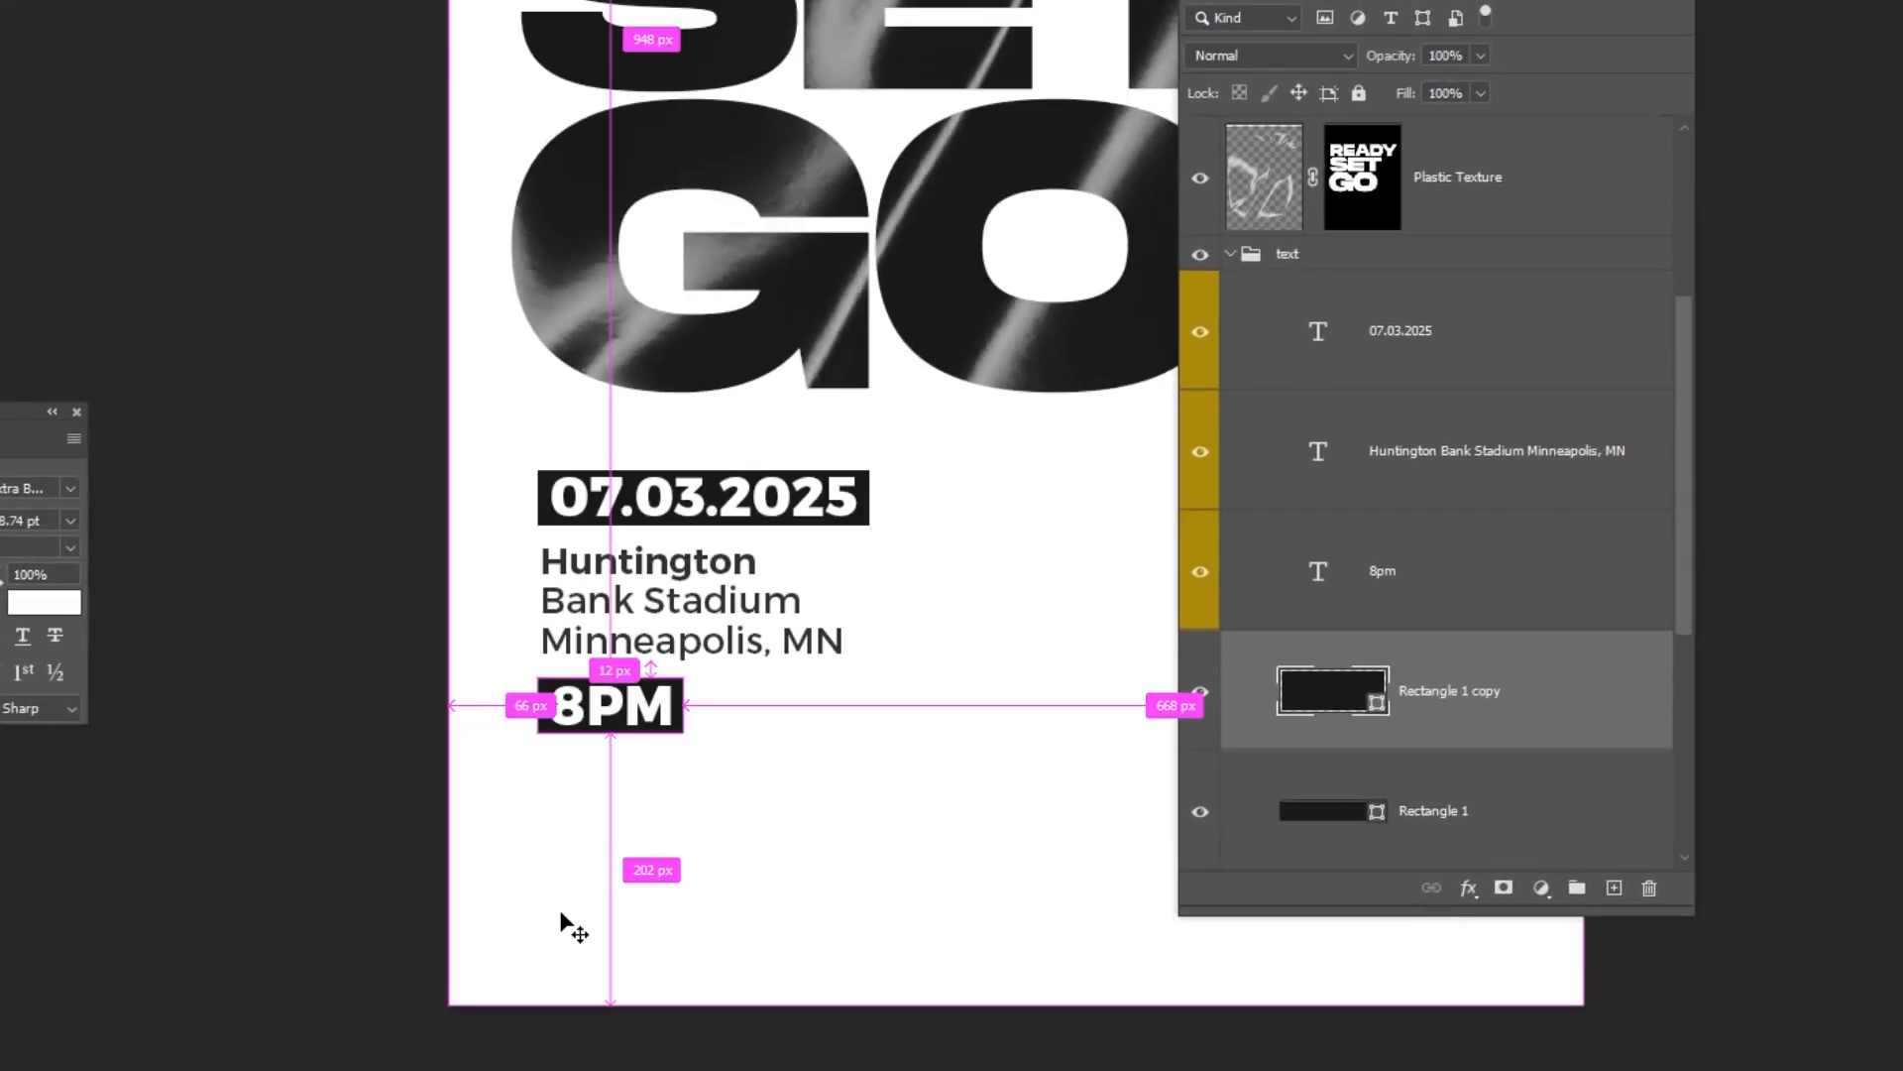
{"action": "key", "text": "ctrl+minus"}
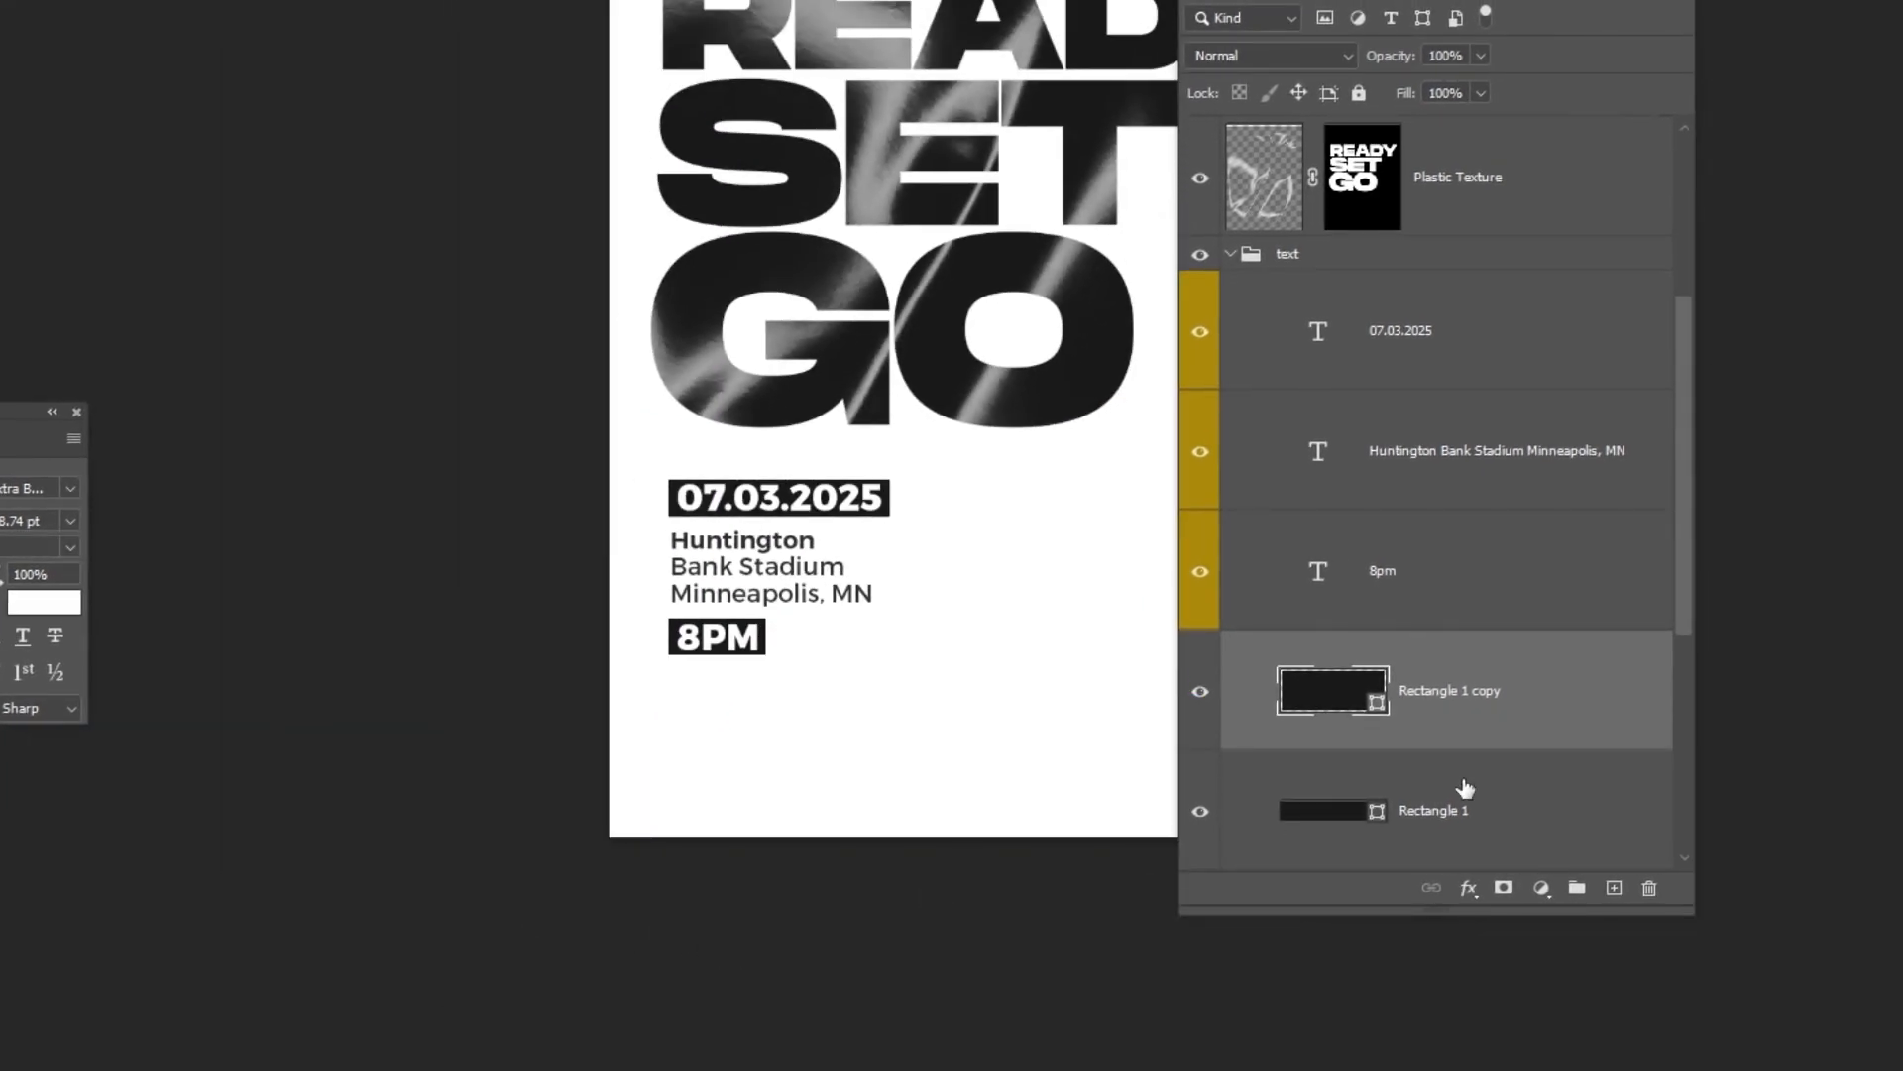
{"action": "left_click", "coordinate": [1373, 324]}
{"action": "scroll", "coordinate": [1473, 470], "scroll_direction": "down", "scroll_amount": 1}
{"action": "left_click", "coordinate": [1464, 691], "text": "shift"}
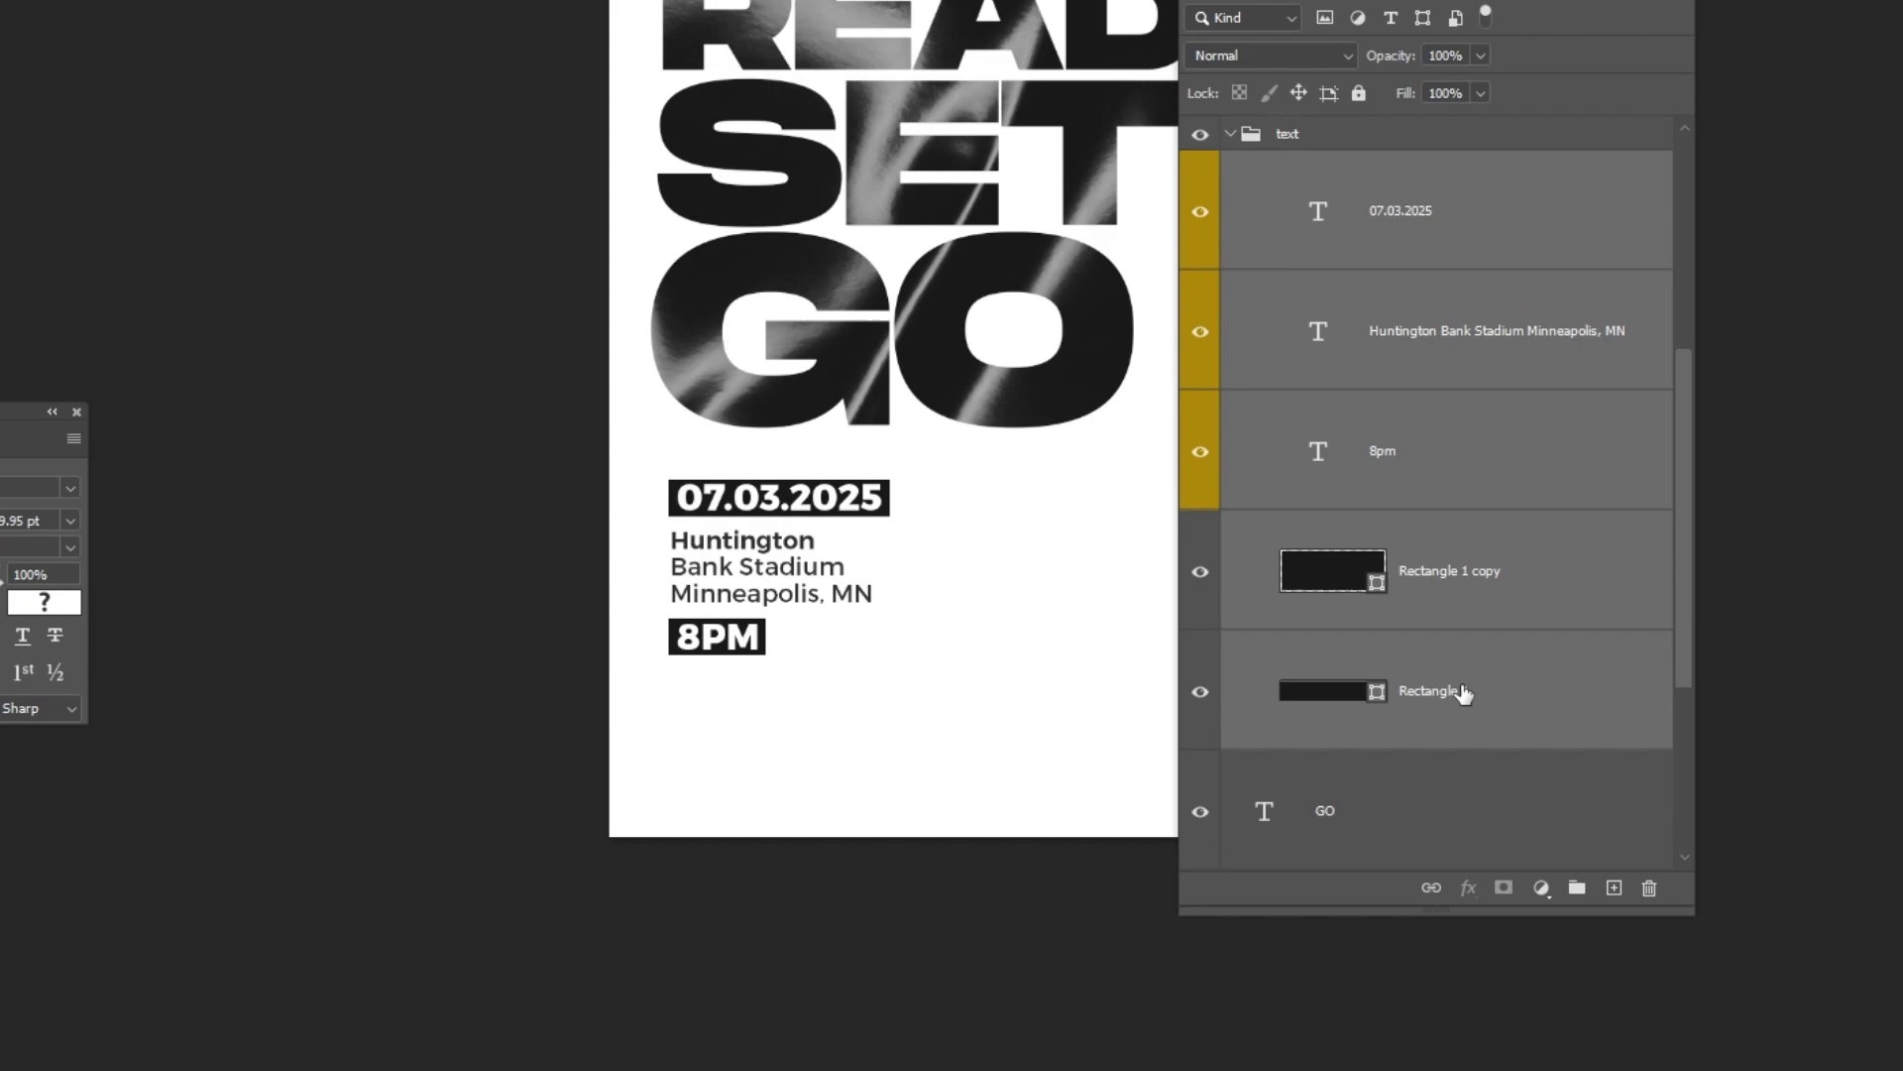
{"action": "left_click", "coordinate": [1577, 889]}
{"action": "double_click", "coordinate": [1280, 369]}
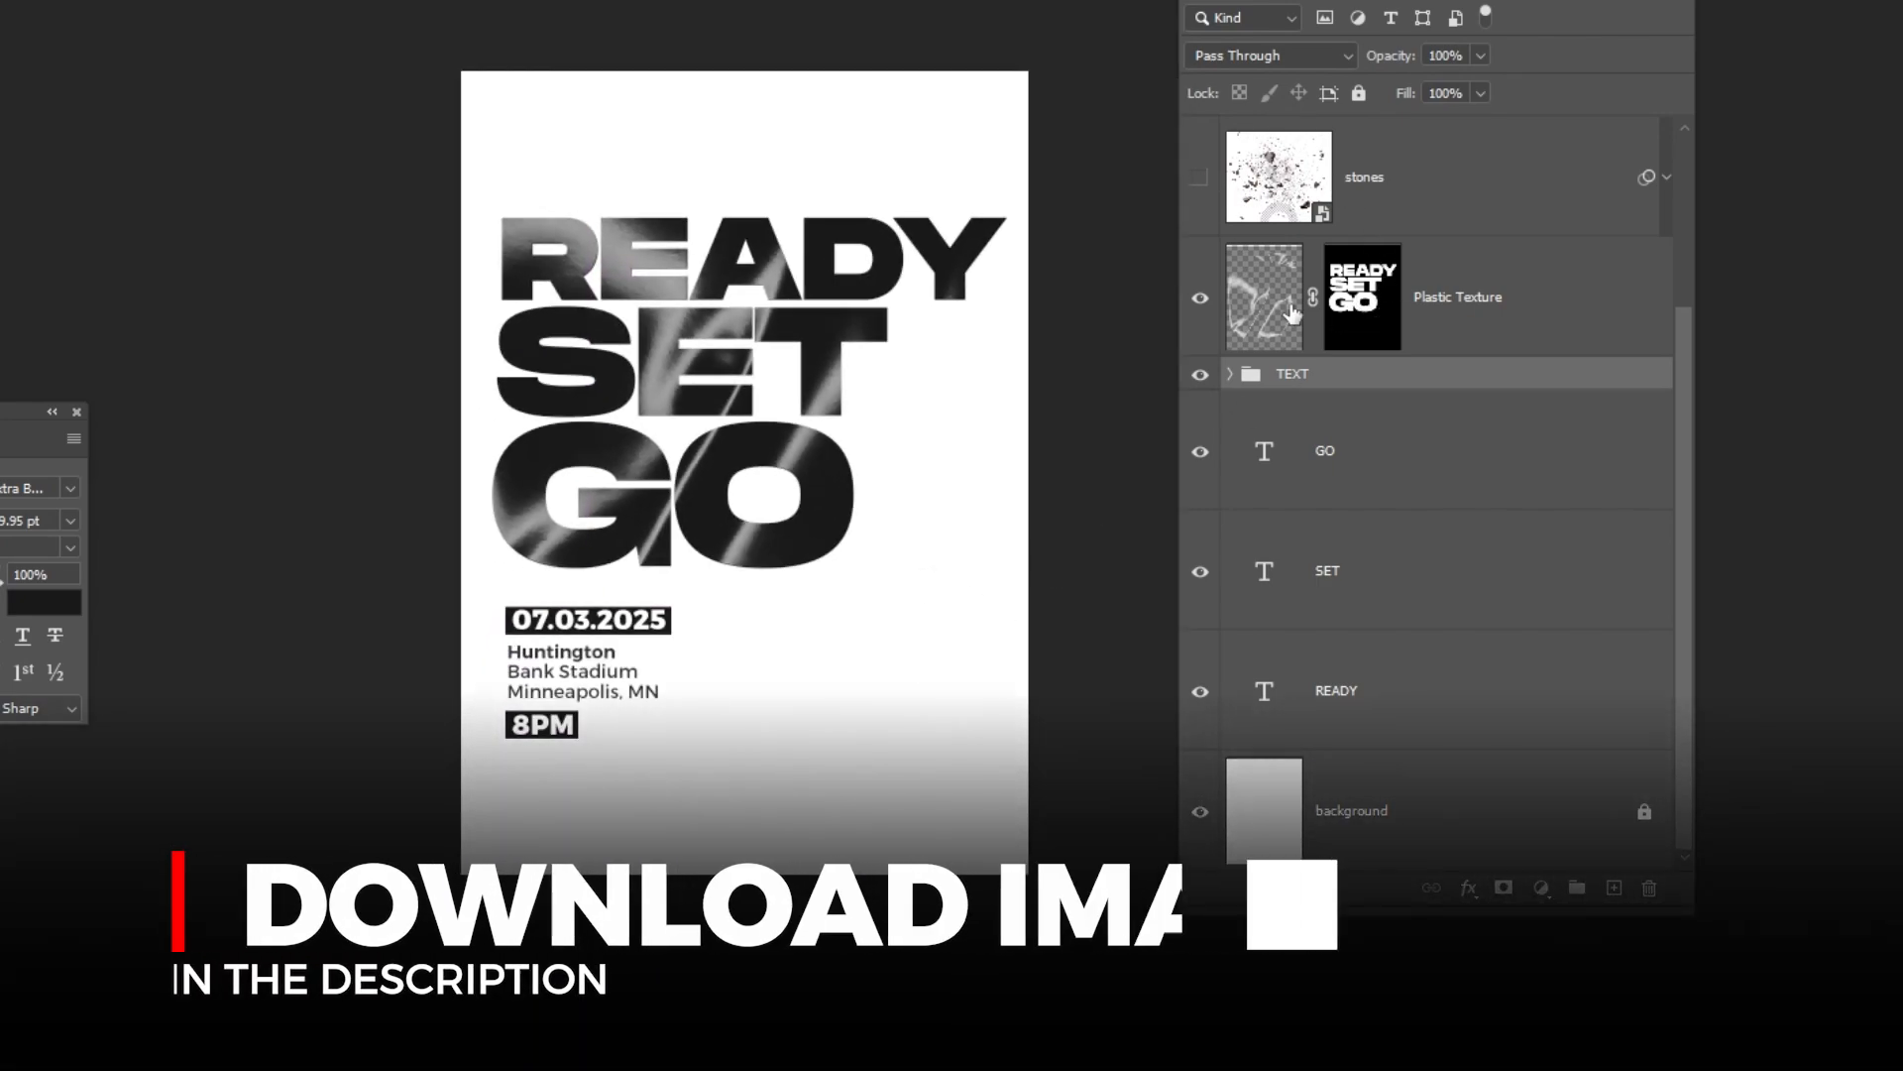
Step: Select the american footballer layer and make it visible on the poster
{"action": "scroll", "coordinate": [1281, 193], "scroll_direction": "up", "scroll_amount": 3}
{"action": "left_click", "coordinate": [1383, 318]}
{"action": "left_click", "coordinate": [1201, 297]}
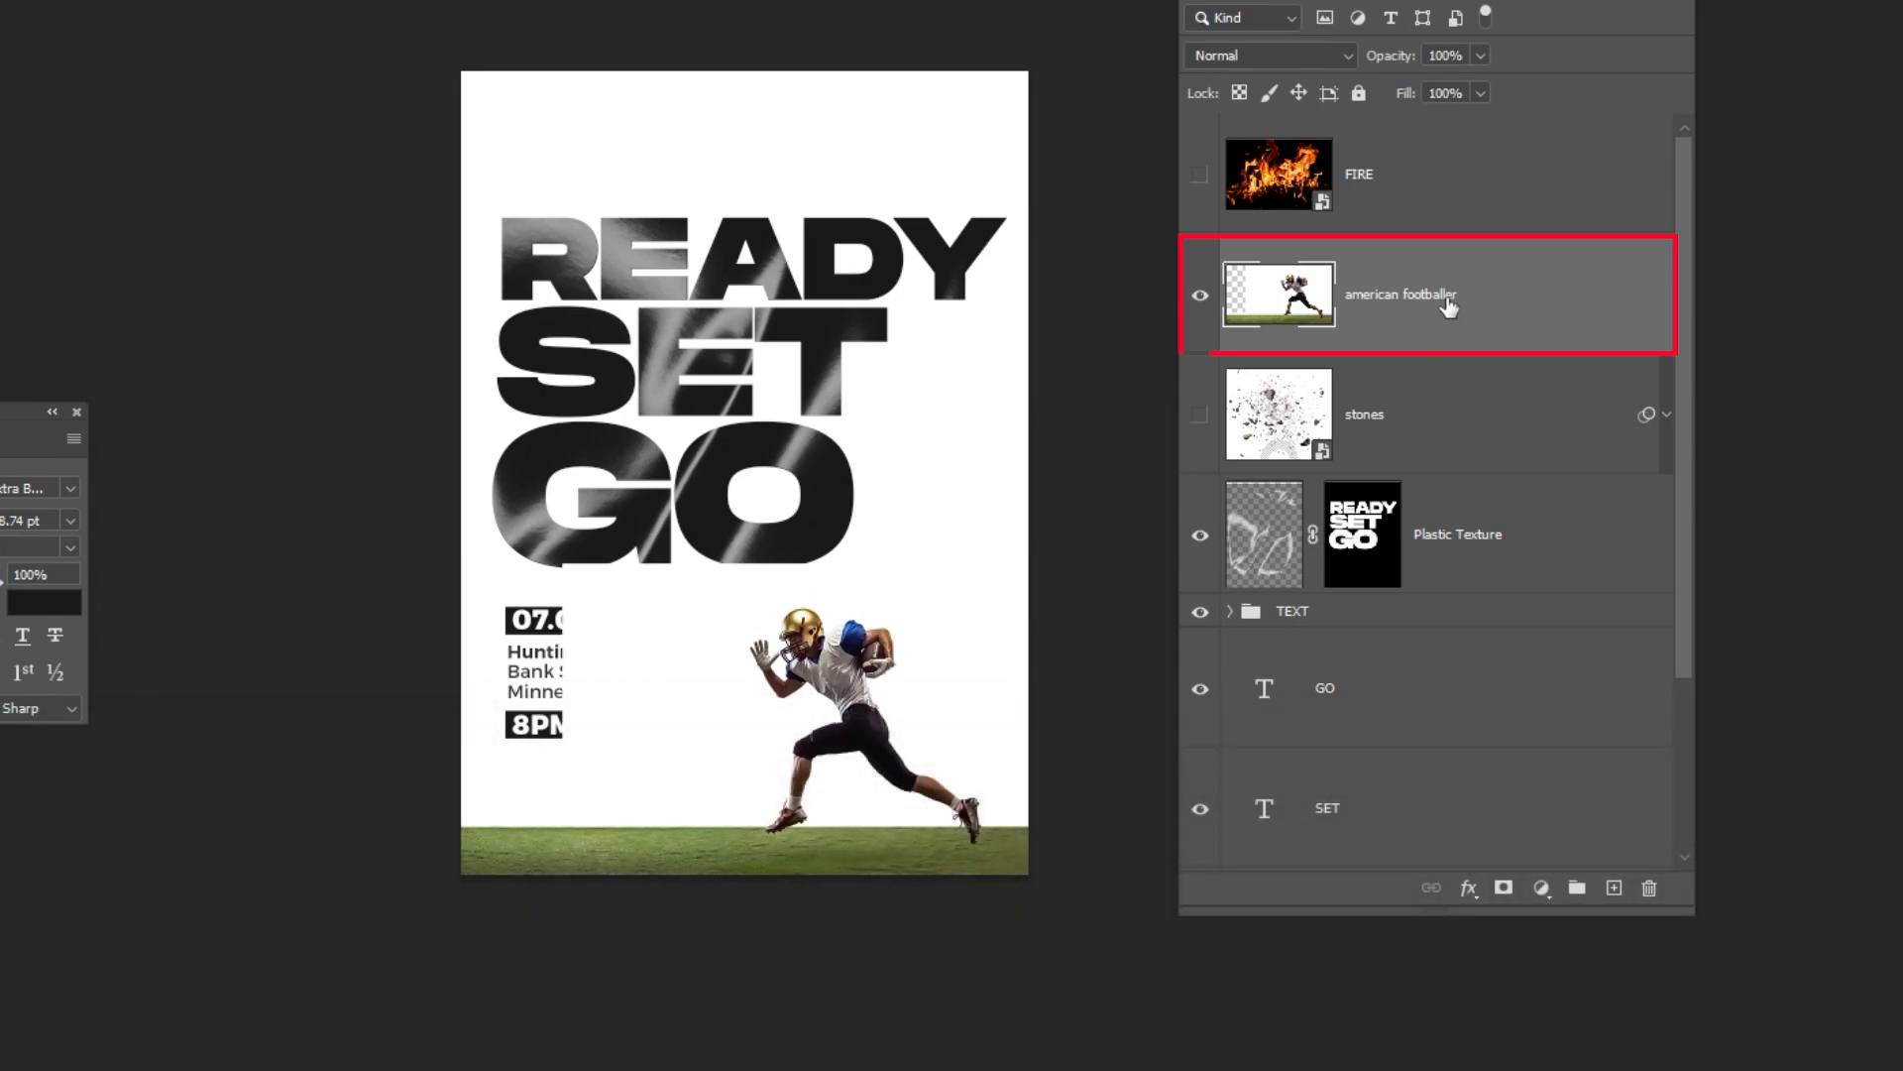
Step: Try moving the footballer image up over the headline and undo the move
{"action": "left_click_drag", "start_coordinate": [899, 717], "coordinate": [852, 455]}
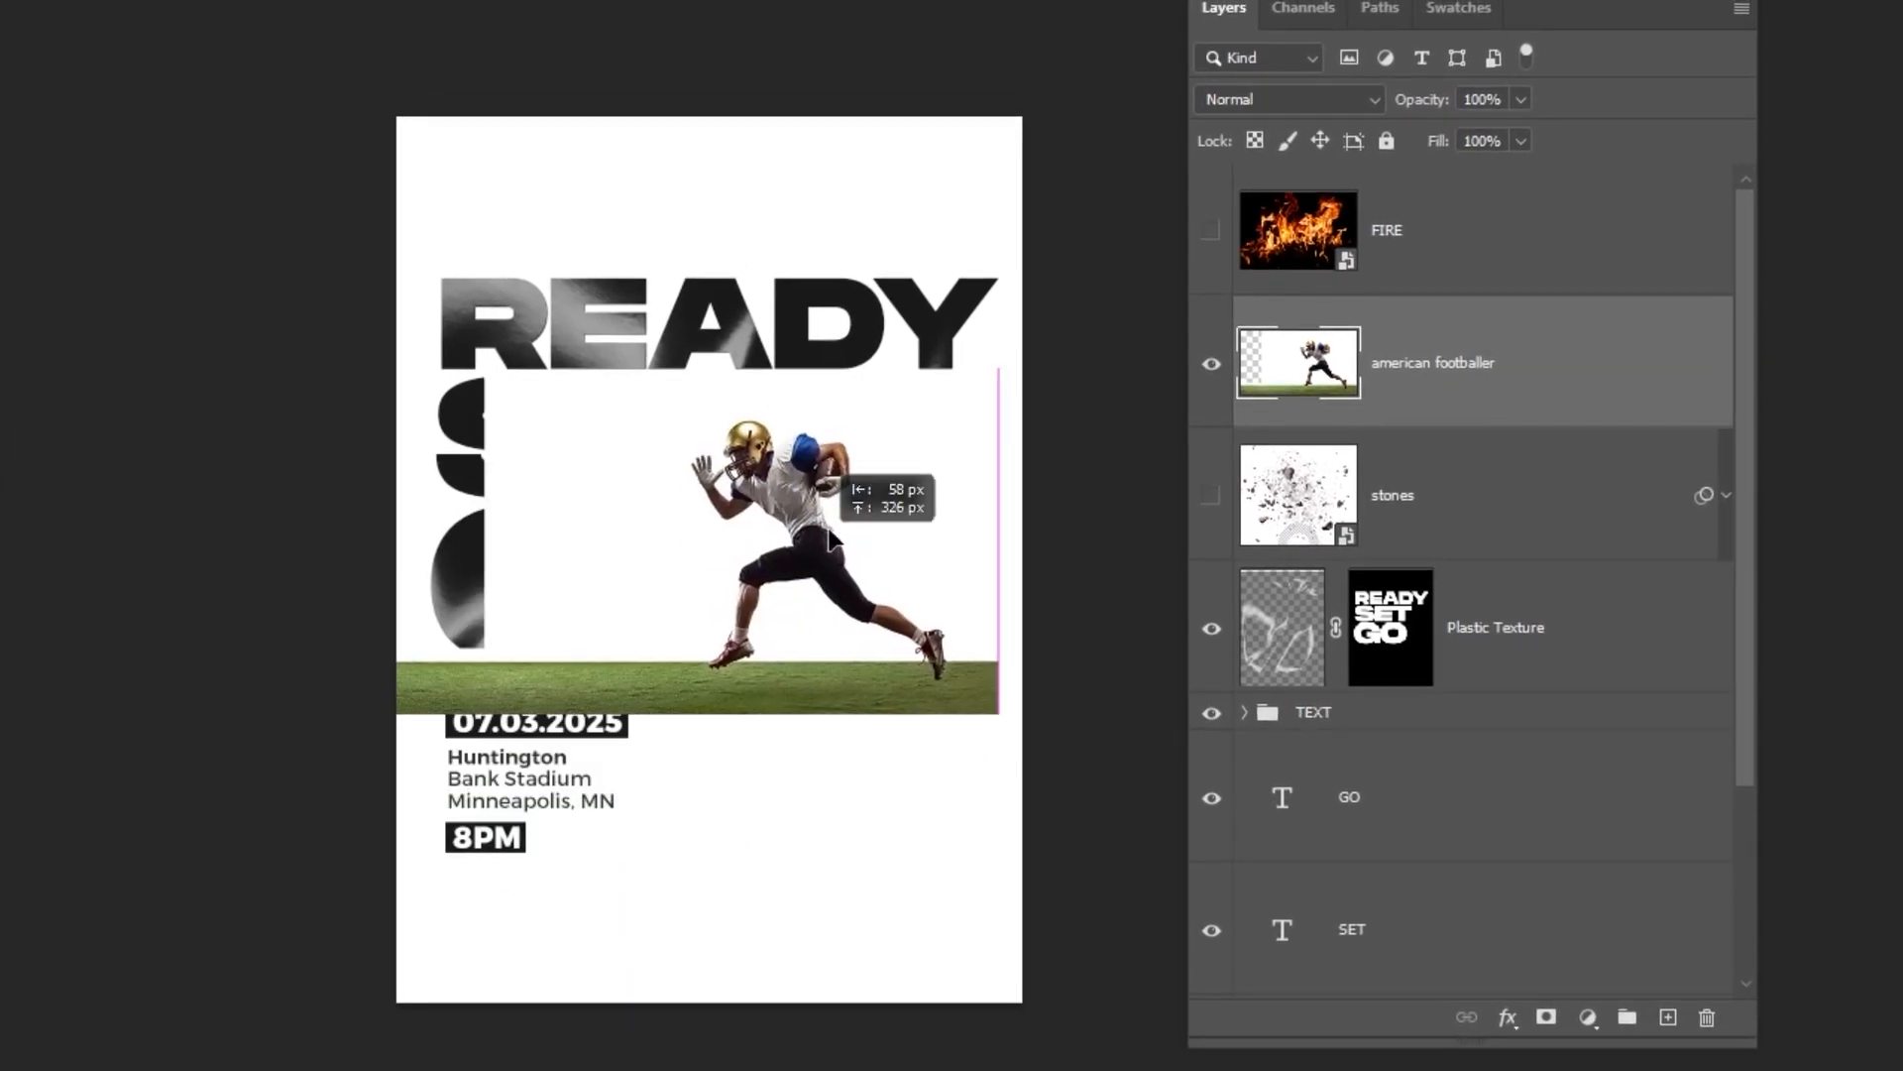
{"action": "left_click_drag", "start_coordinate": [831, 540], "coordinate": [856, 516]}
{"action": "key", "text": "ctrl+z"}
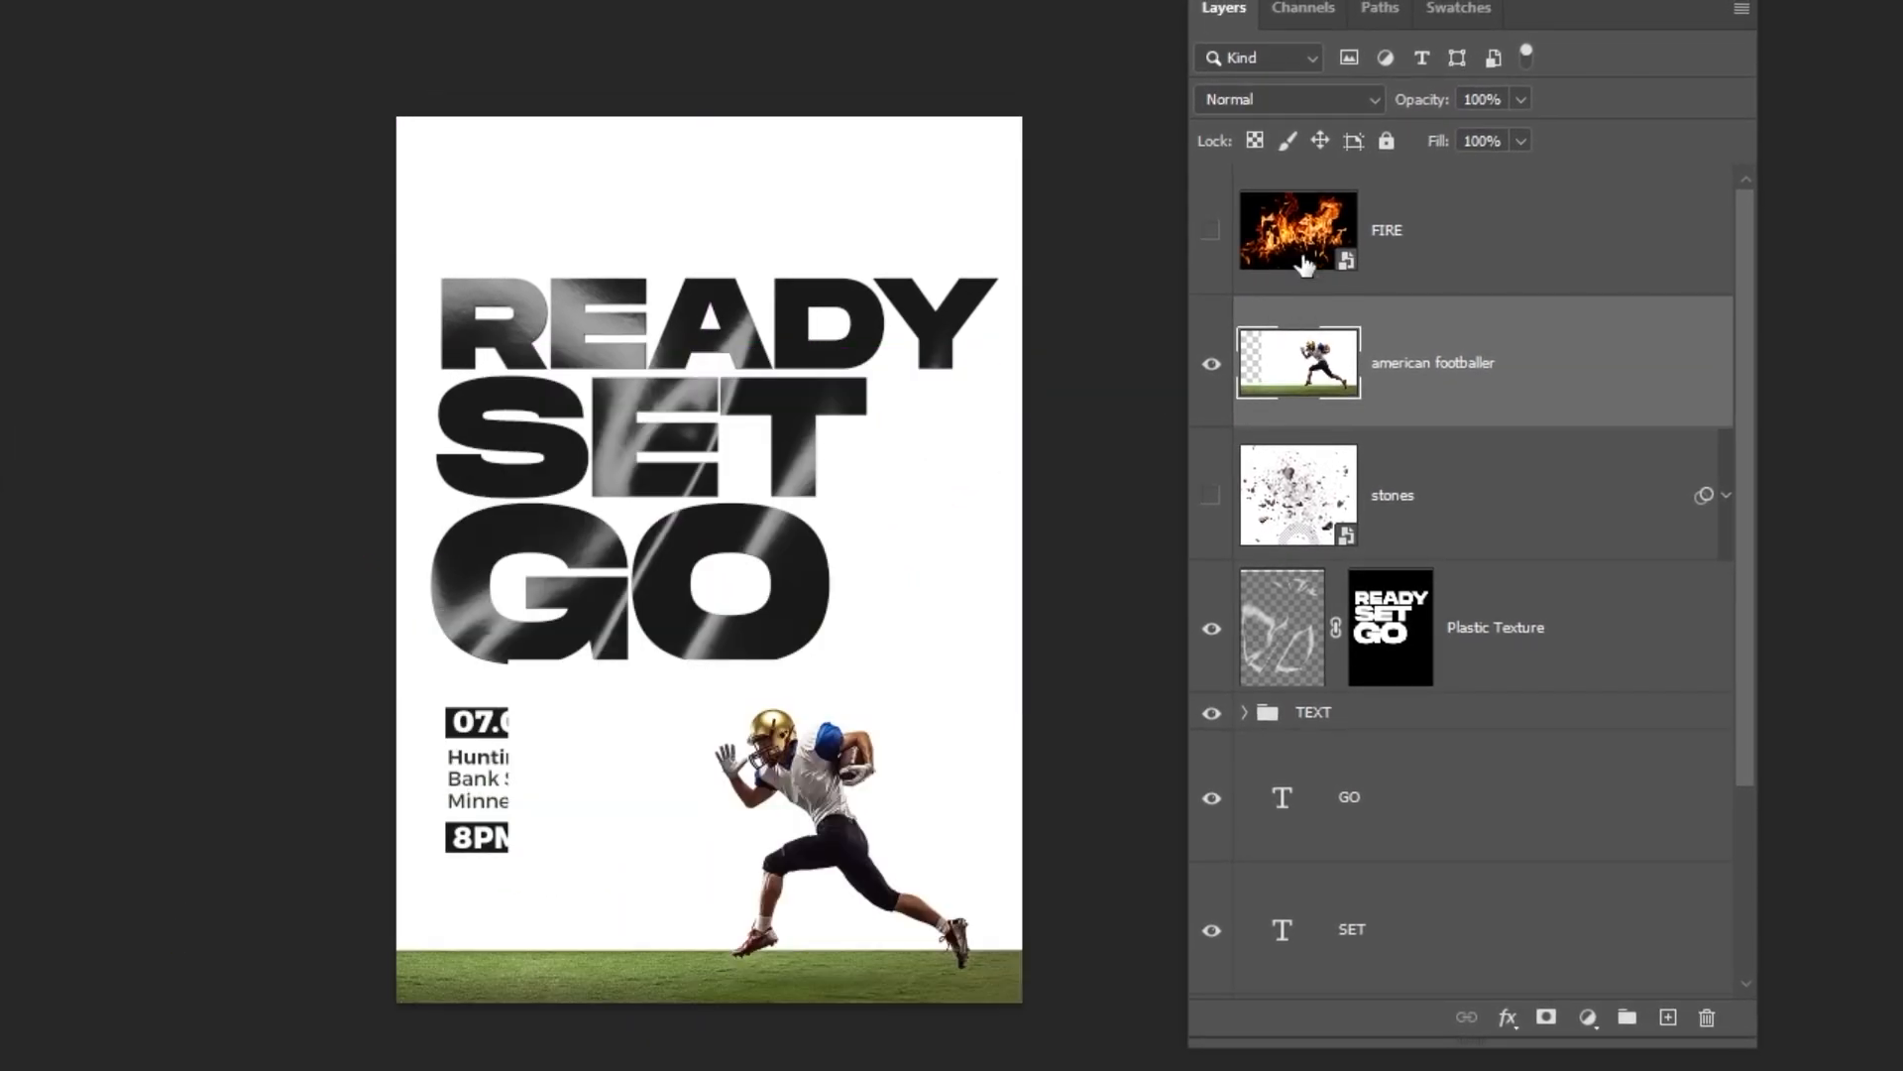
Step: Set the footballer layer's blend mode to Multiply, keeping the player at the poster's lower edge
{"action": "left_click", "coordinate": [1272, 99]}
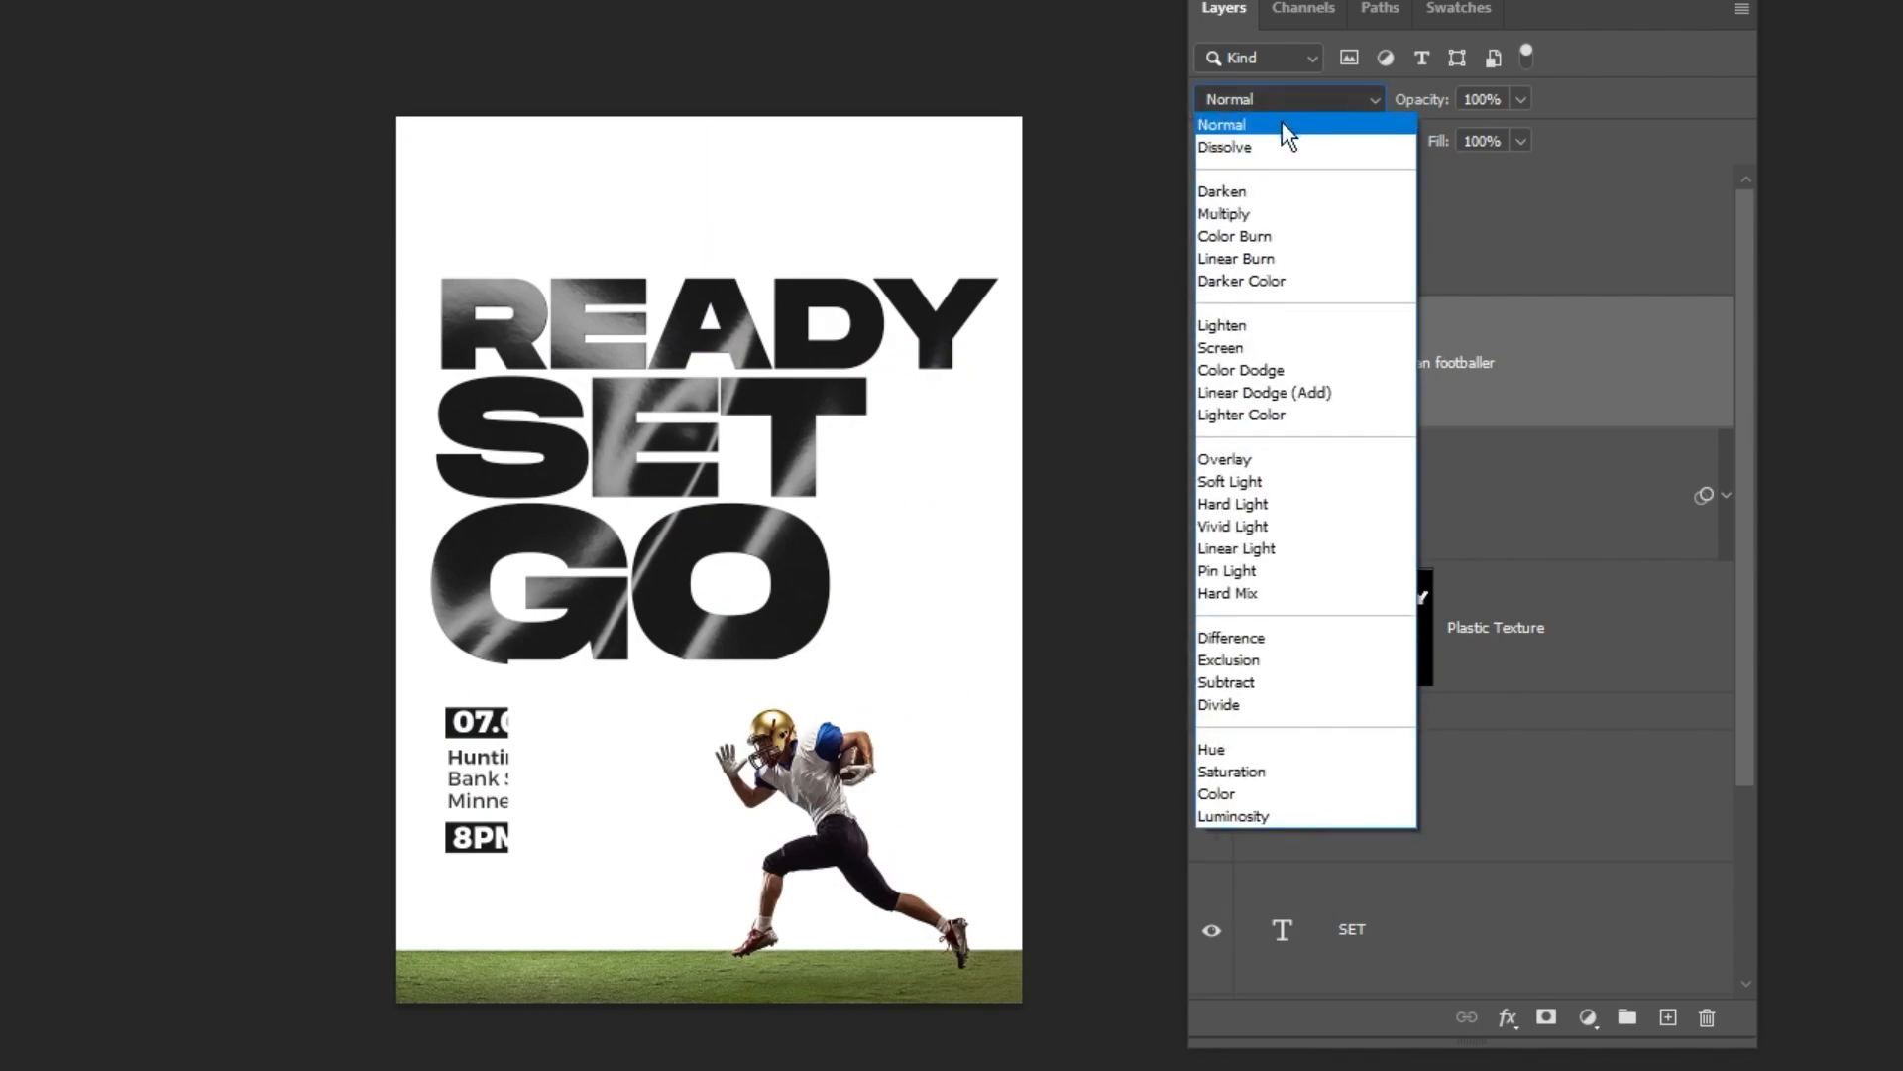
{"action": "left_click", "coordinate": [1282, 210]}
{"action": "left_click_drag", "start_coordinate": [912, 788], "coordinate": [878, 687]}
{"action": "left_click_drag", "start_coordinate": [941, 752], "coordinate": [942, 752]}
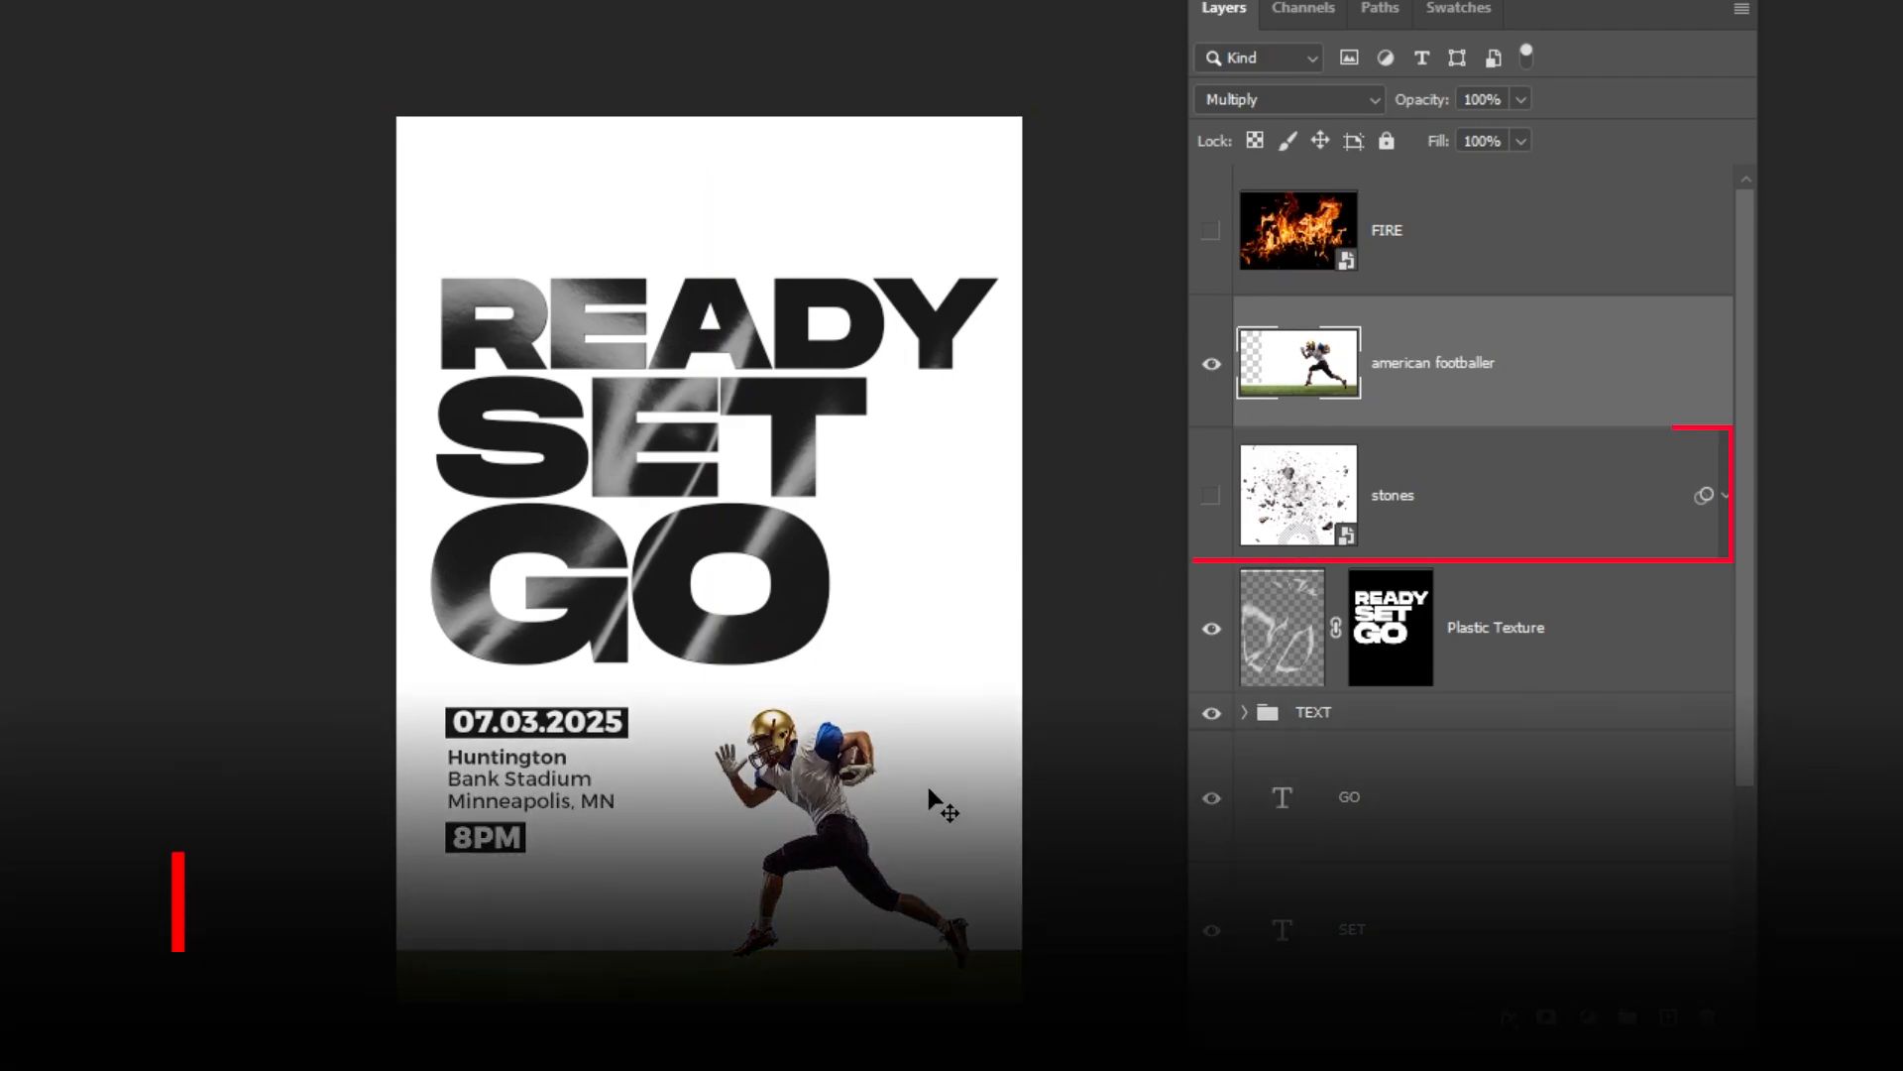
Step: Make the stones layer visible and set its blend mode to Multiply
{"action": "left_click", "coordinate": [1378, 505]}
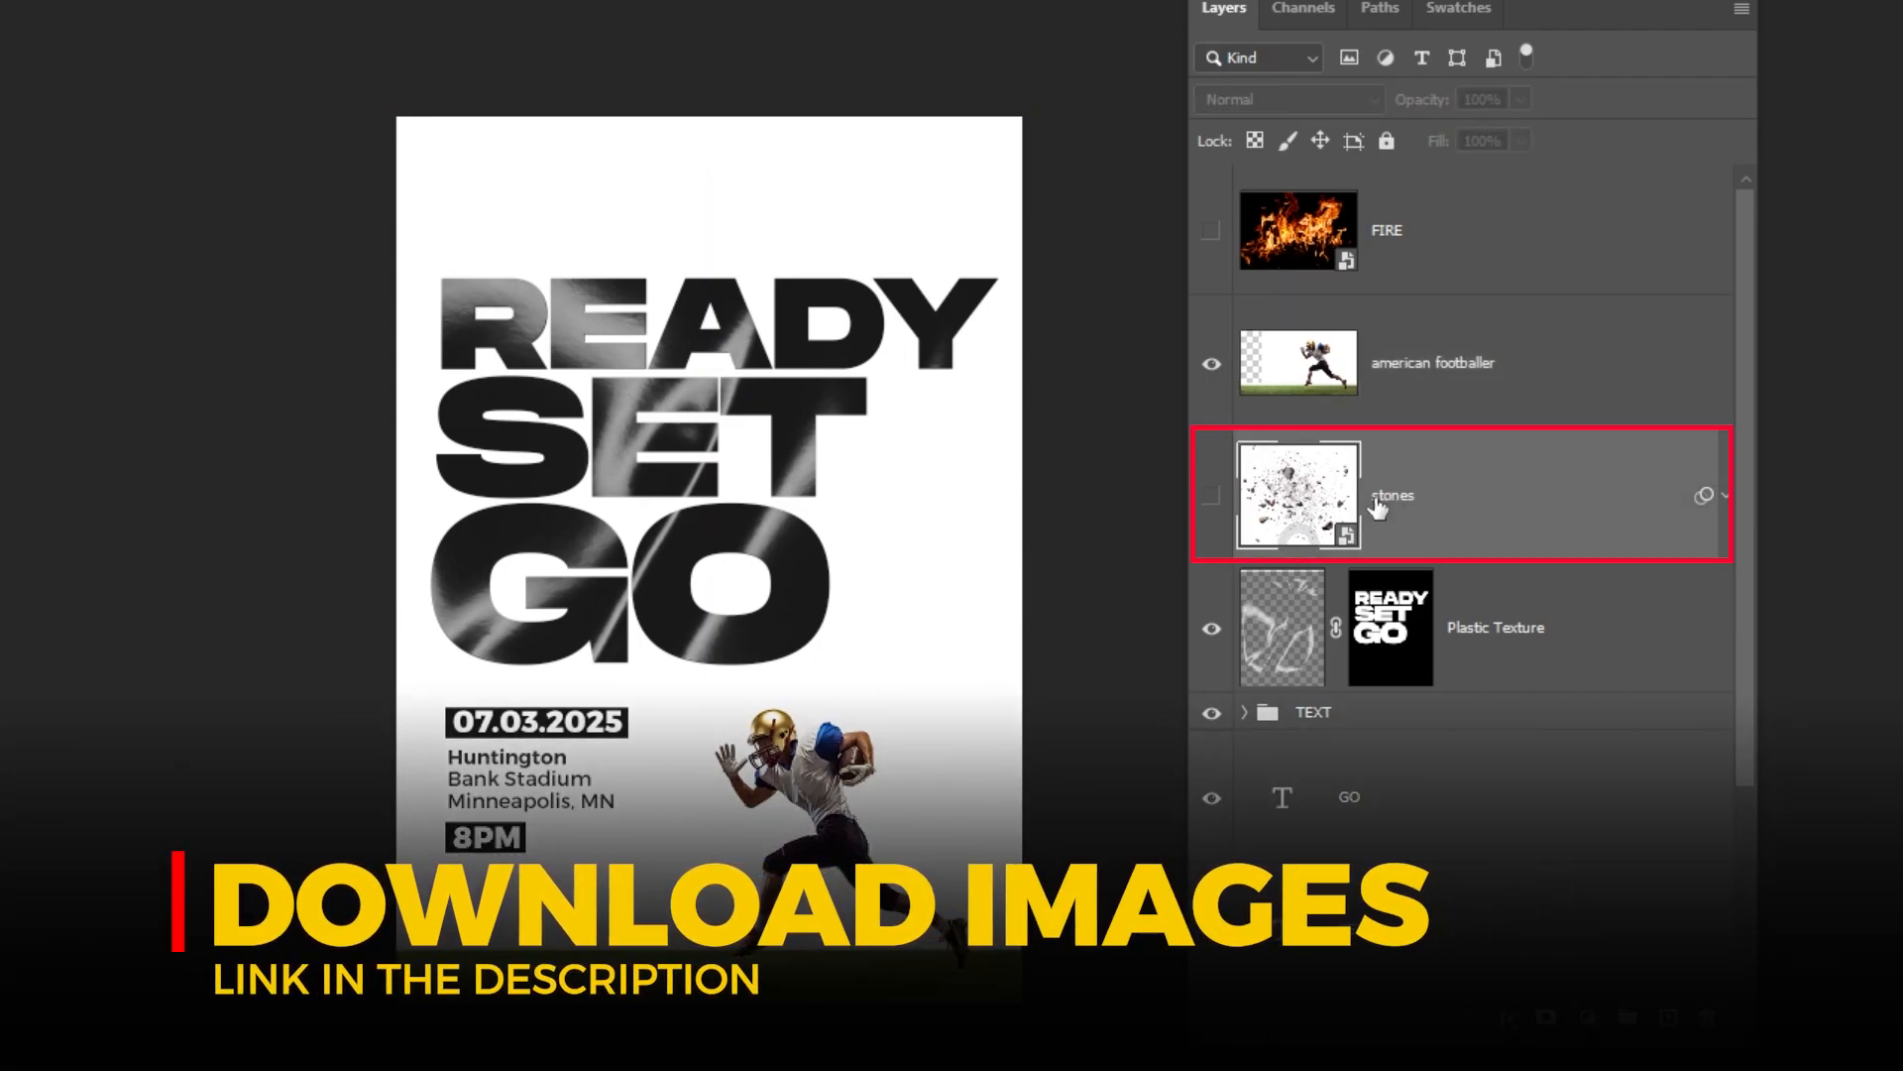
{"action": "left_click", "coordinate": [1219, 501]}
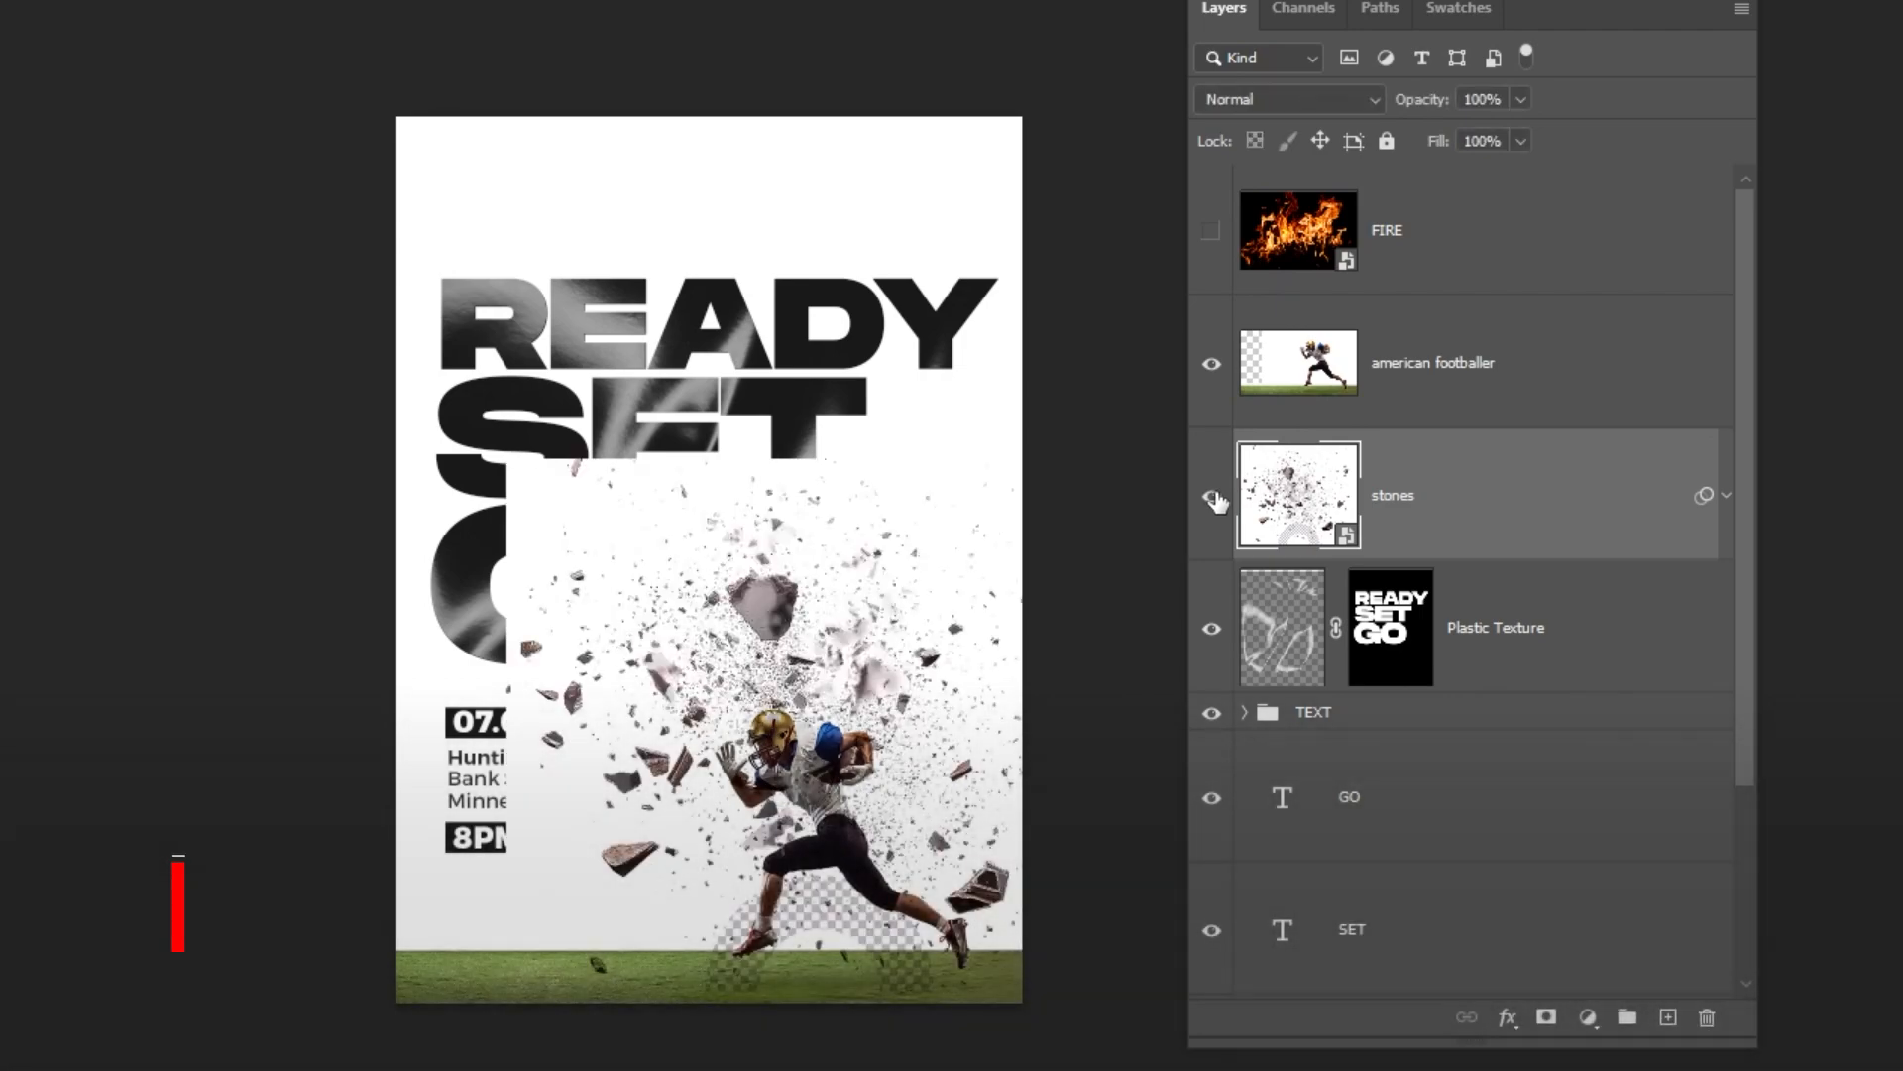
{"action": "left_click", "coordinate": [1289, 103]}
{"action": "left_click", "coordinate": [1270, 216]}
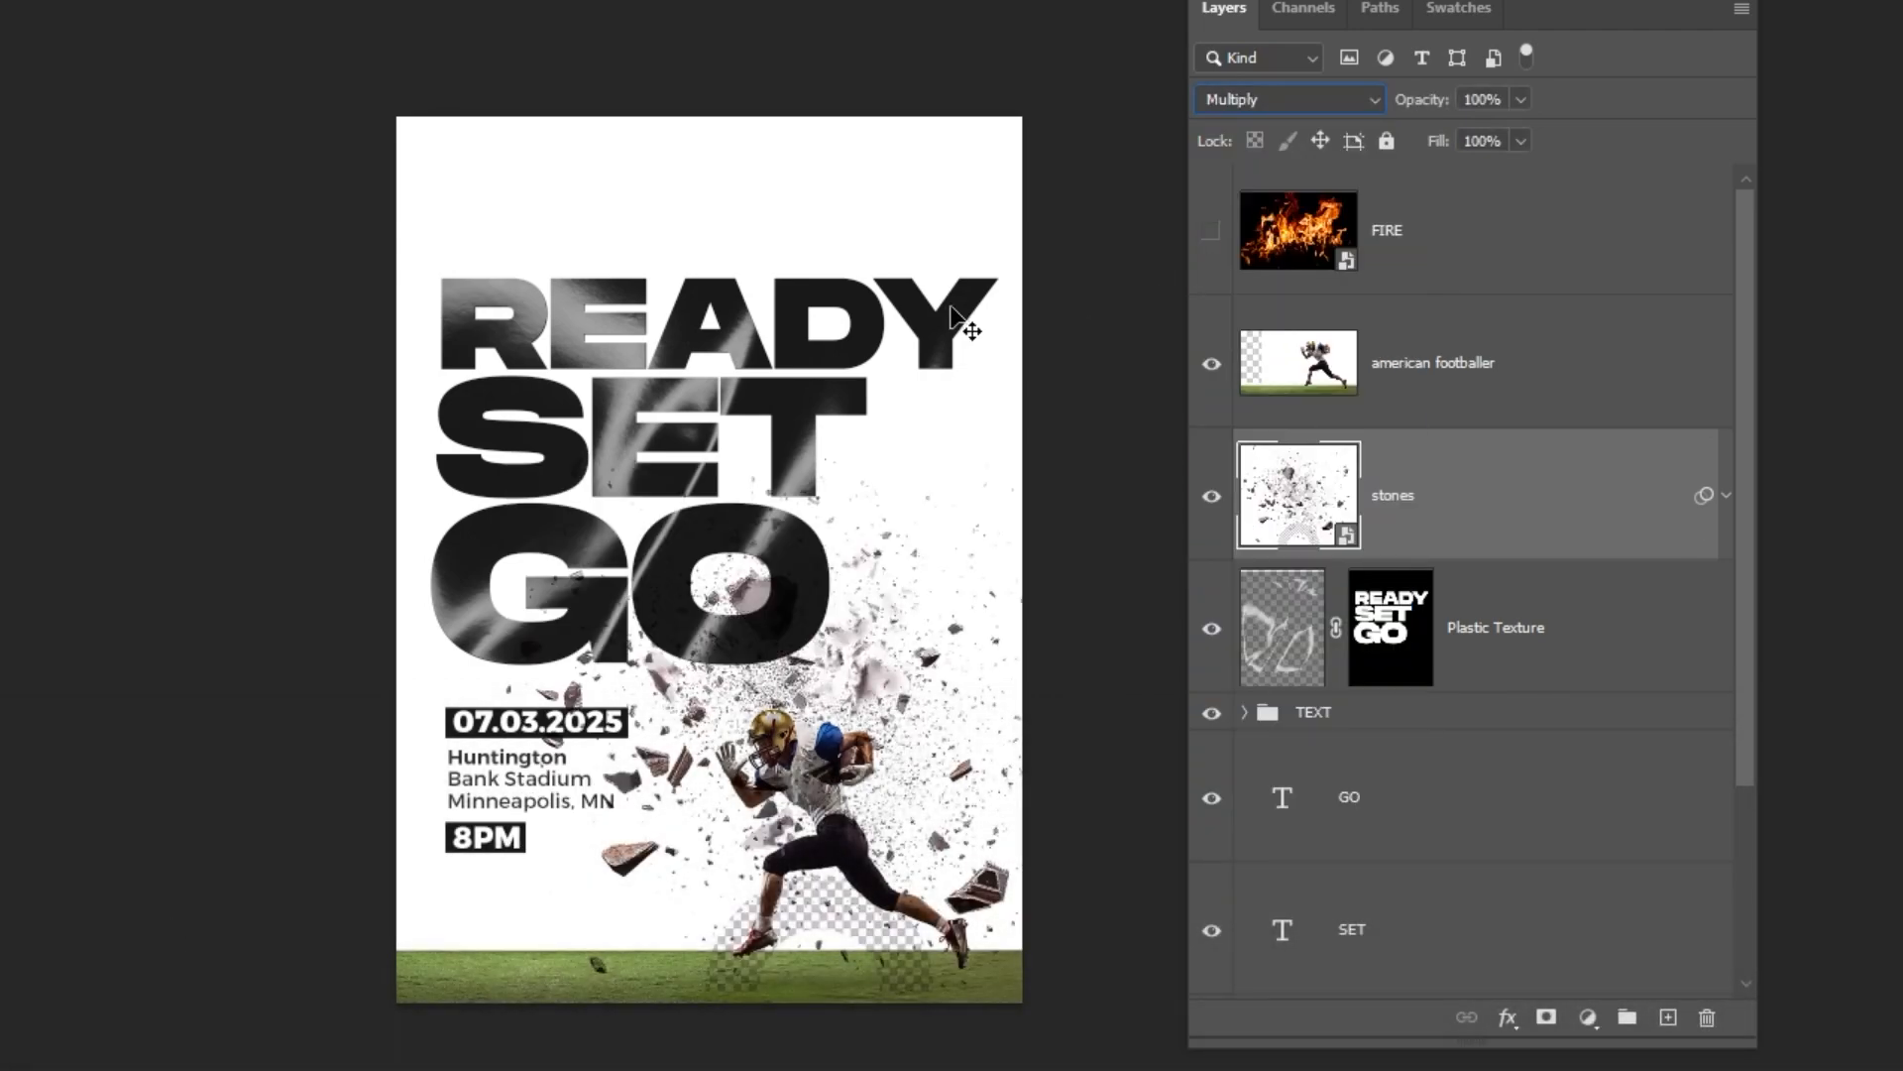
Step: Move the stones image to the right and down so the debris sits behind the footballer's back
{"action": "scroll", "coordinate": [950, 319], "scroll_direction": "up", "scroll_amount": 3}
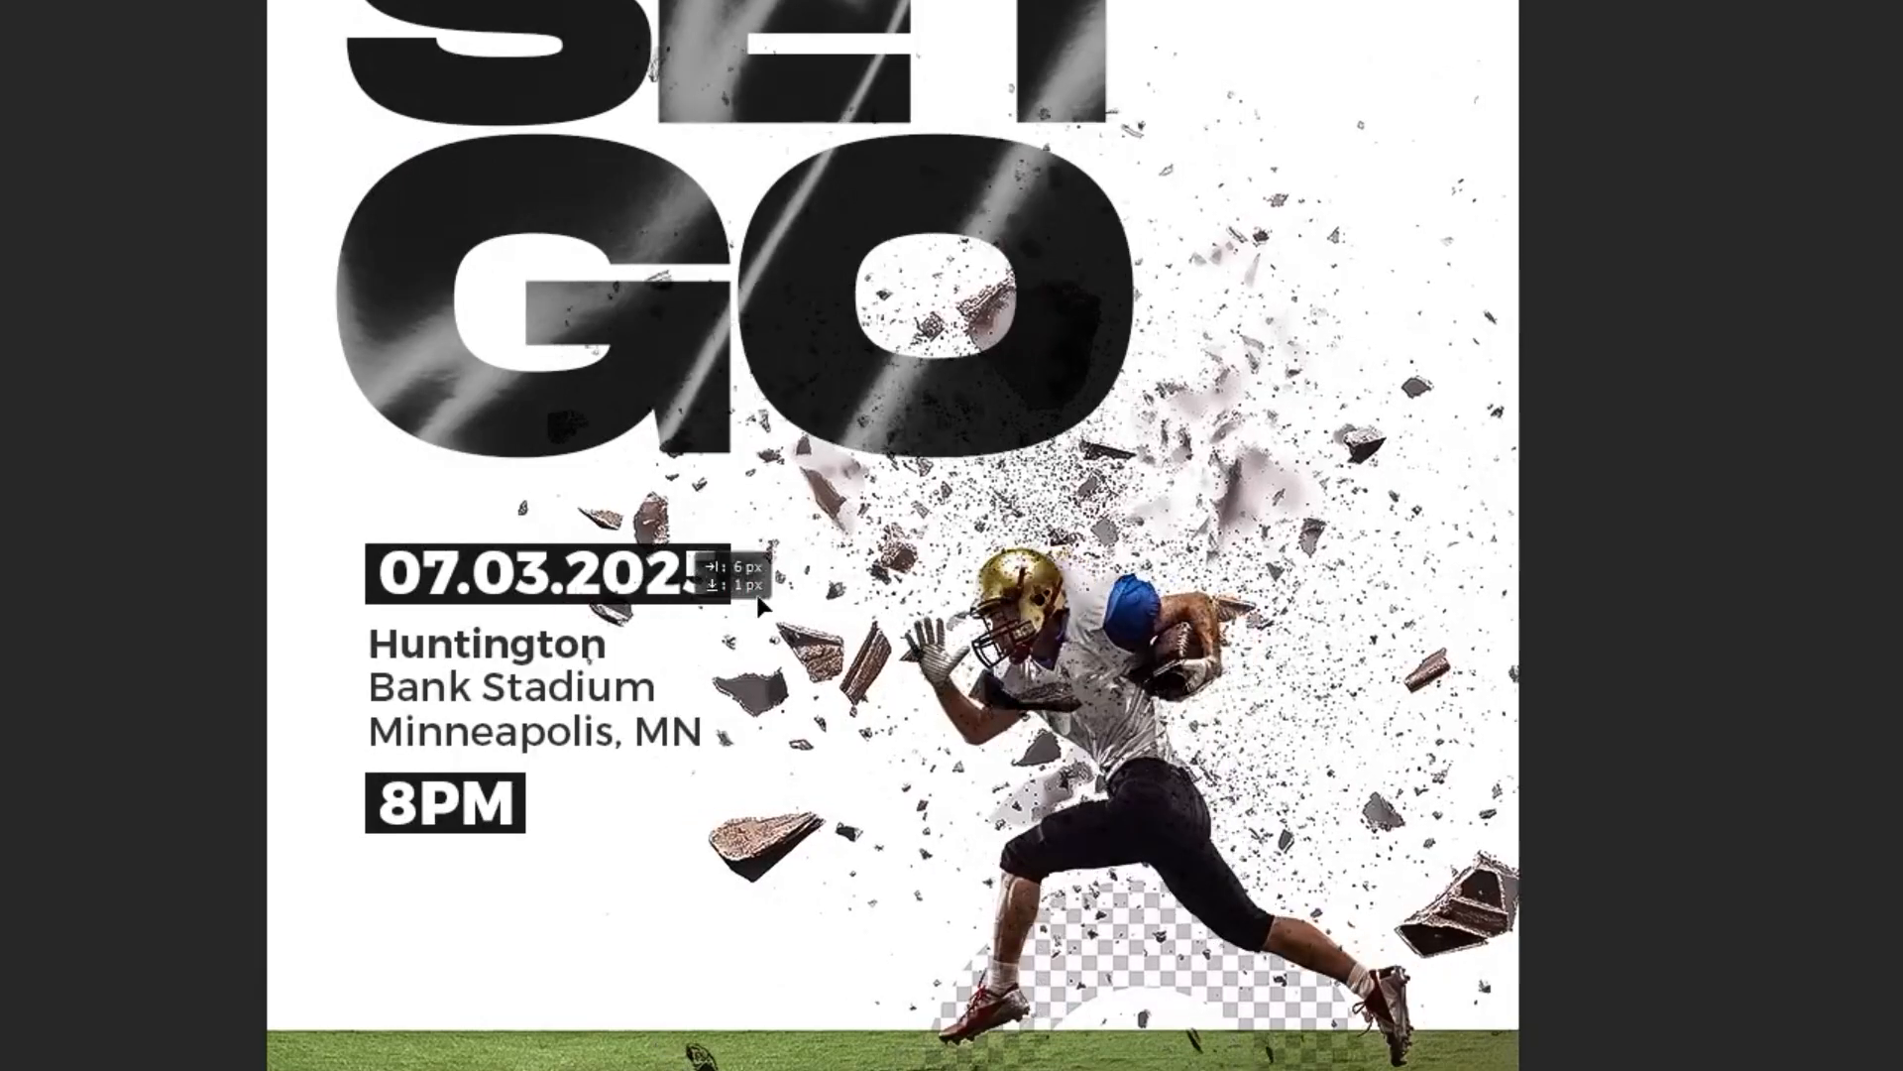
{"action": "left_click_drag", "start_coordinate": [1283, 573], "coordinate": [1372, 654]}
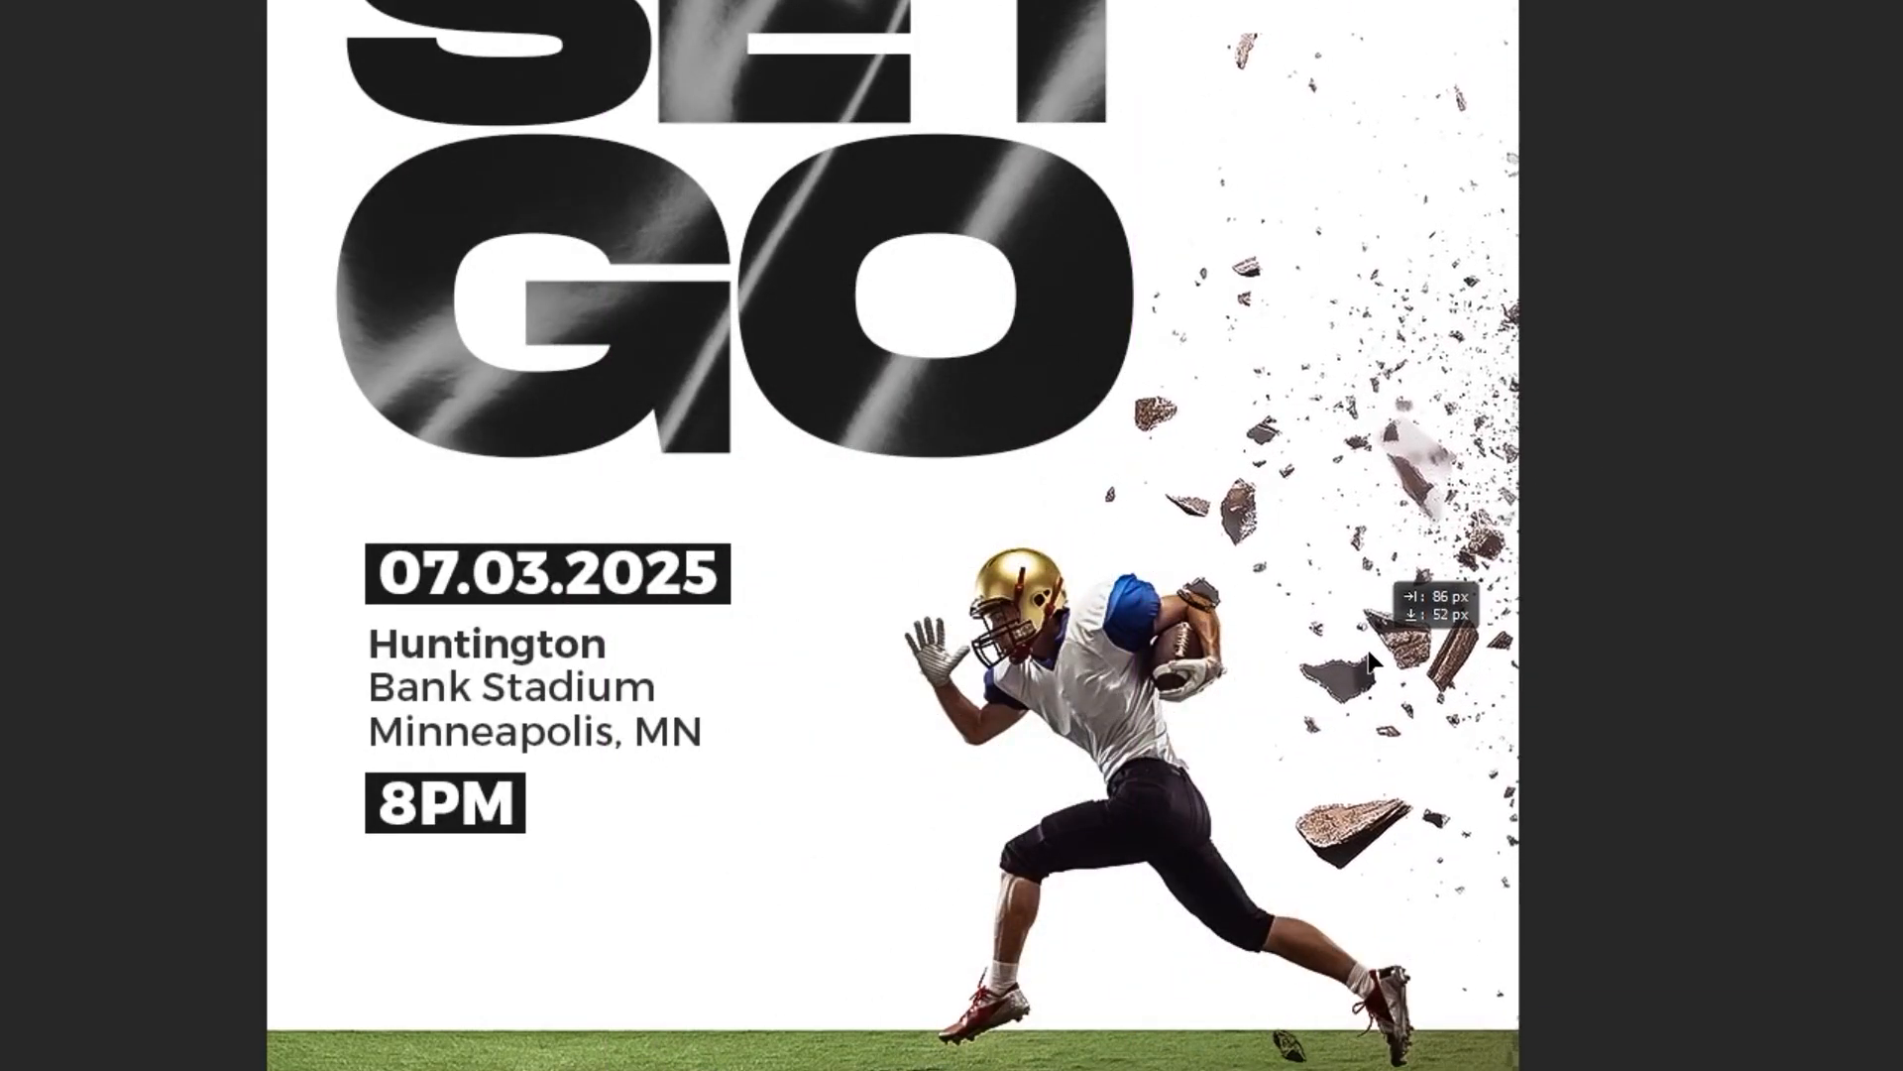
{"action": "left_click_drag", "start_coordinate": [1604, 533], "coordinate": [961, 650]}
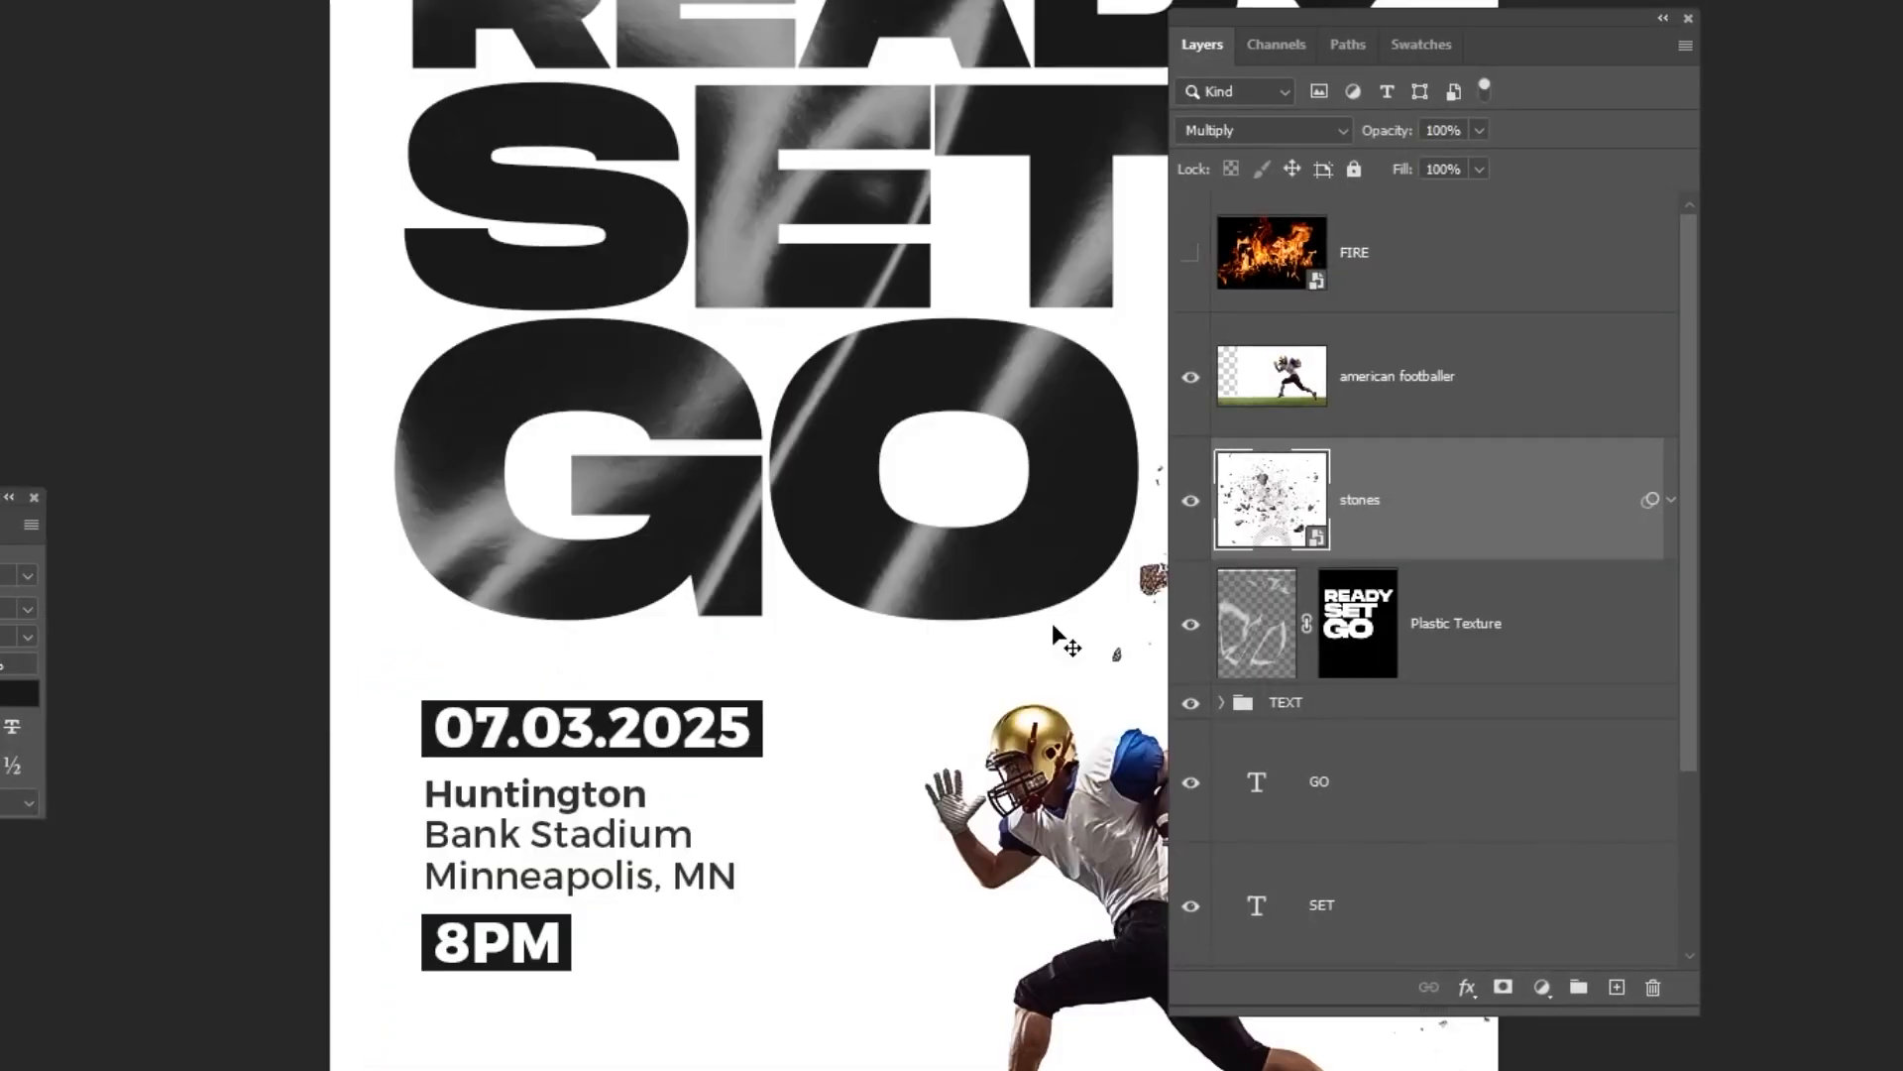
Step: Add a layer mask to the stones layer and set up a Soft Round brush at 175 px for painting on it
{"action": "left_click", "coordinate": [1504, 989]}
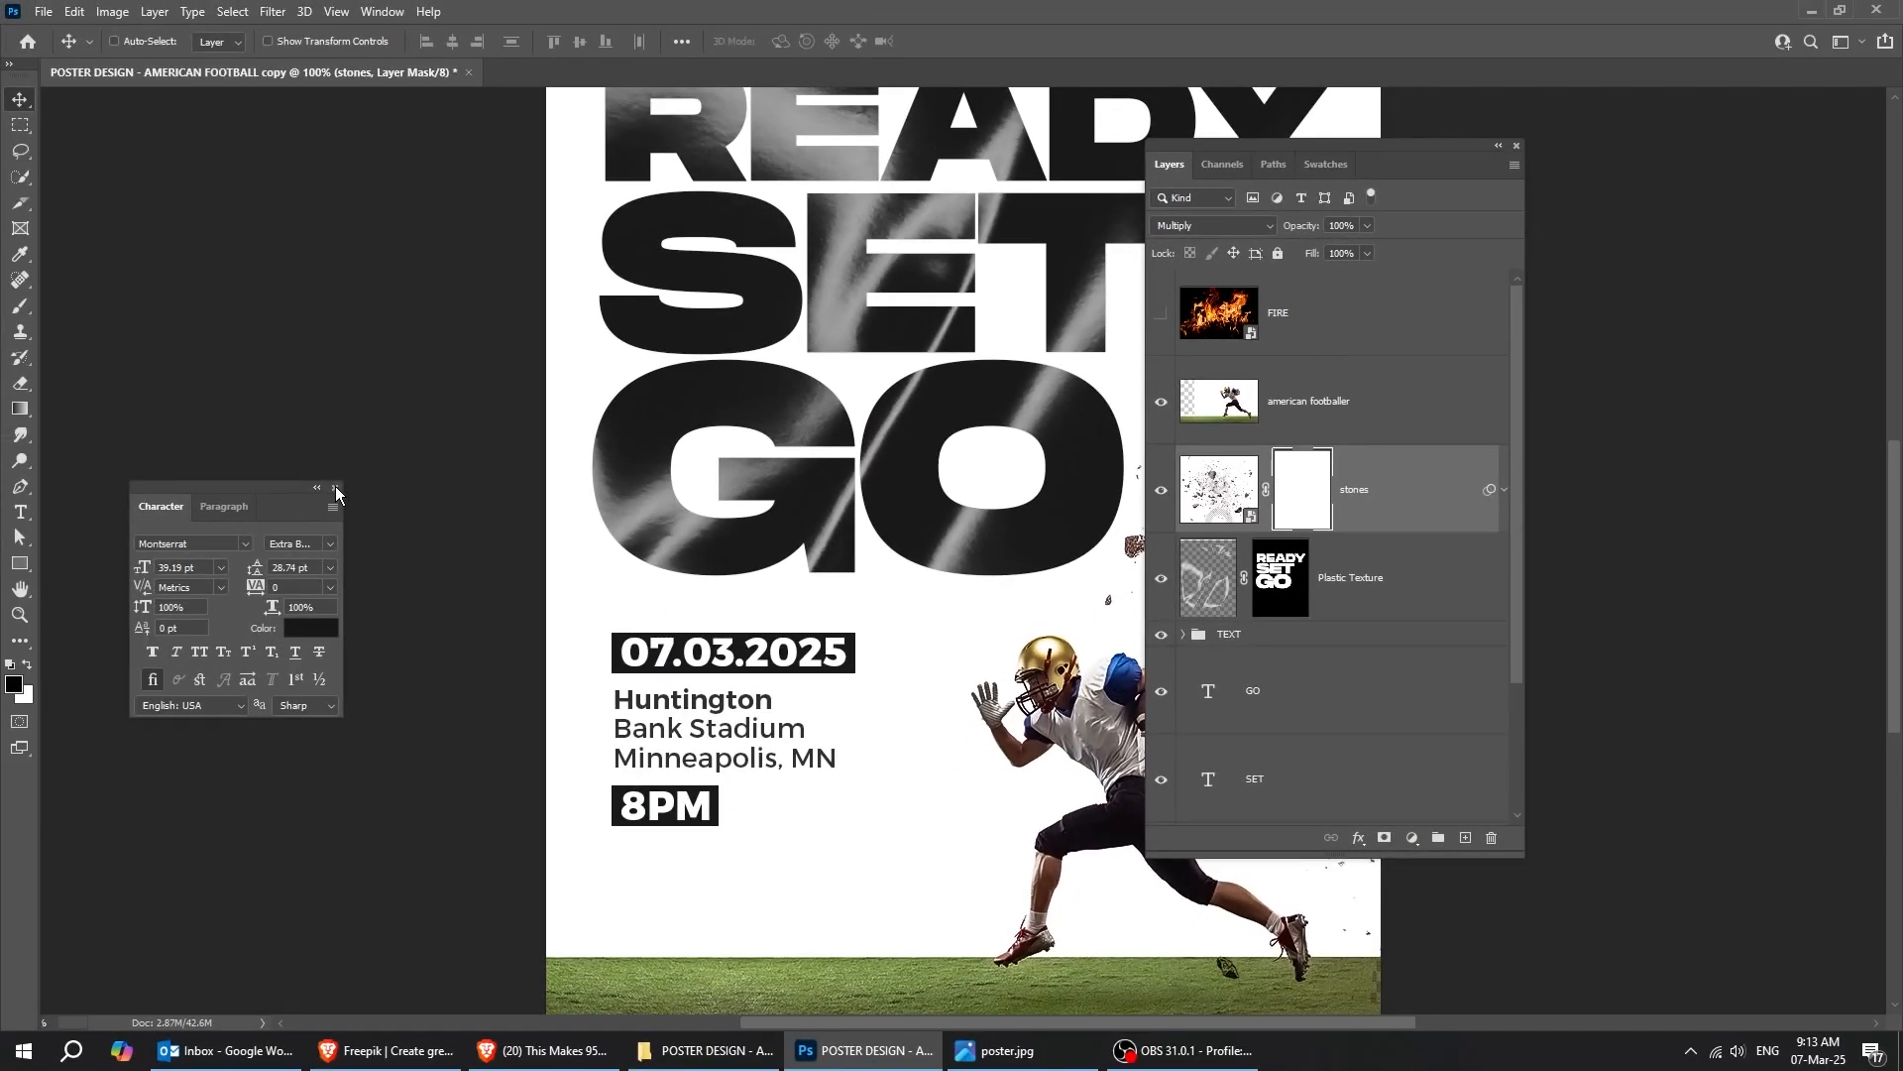
{"action": "left_click", "coordinate": [336, 487]}
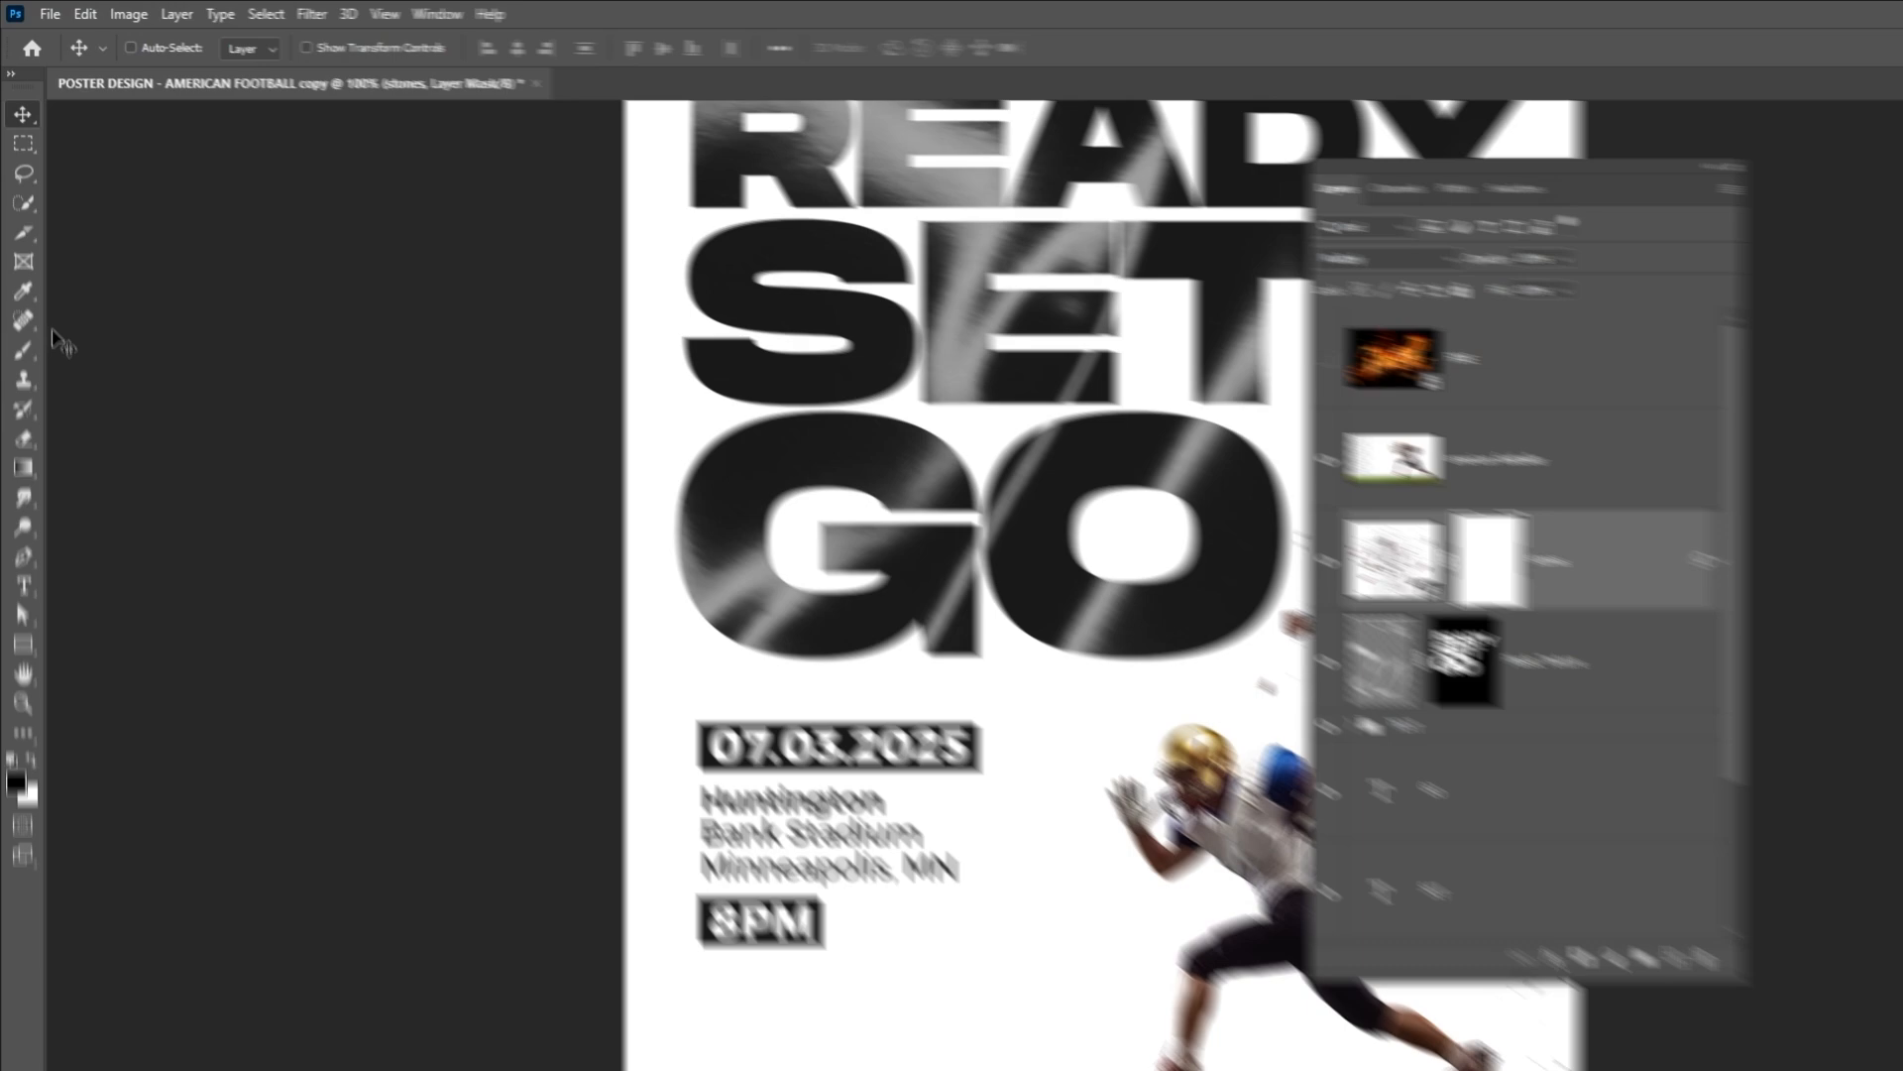
{"action": "key", "text": "b"}
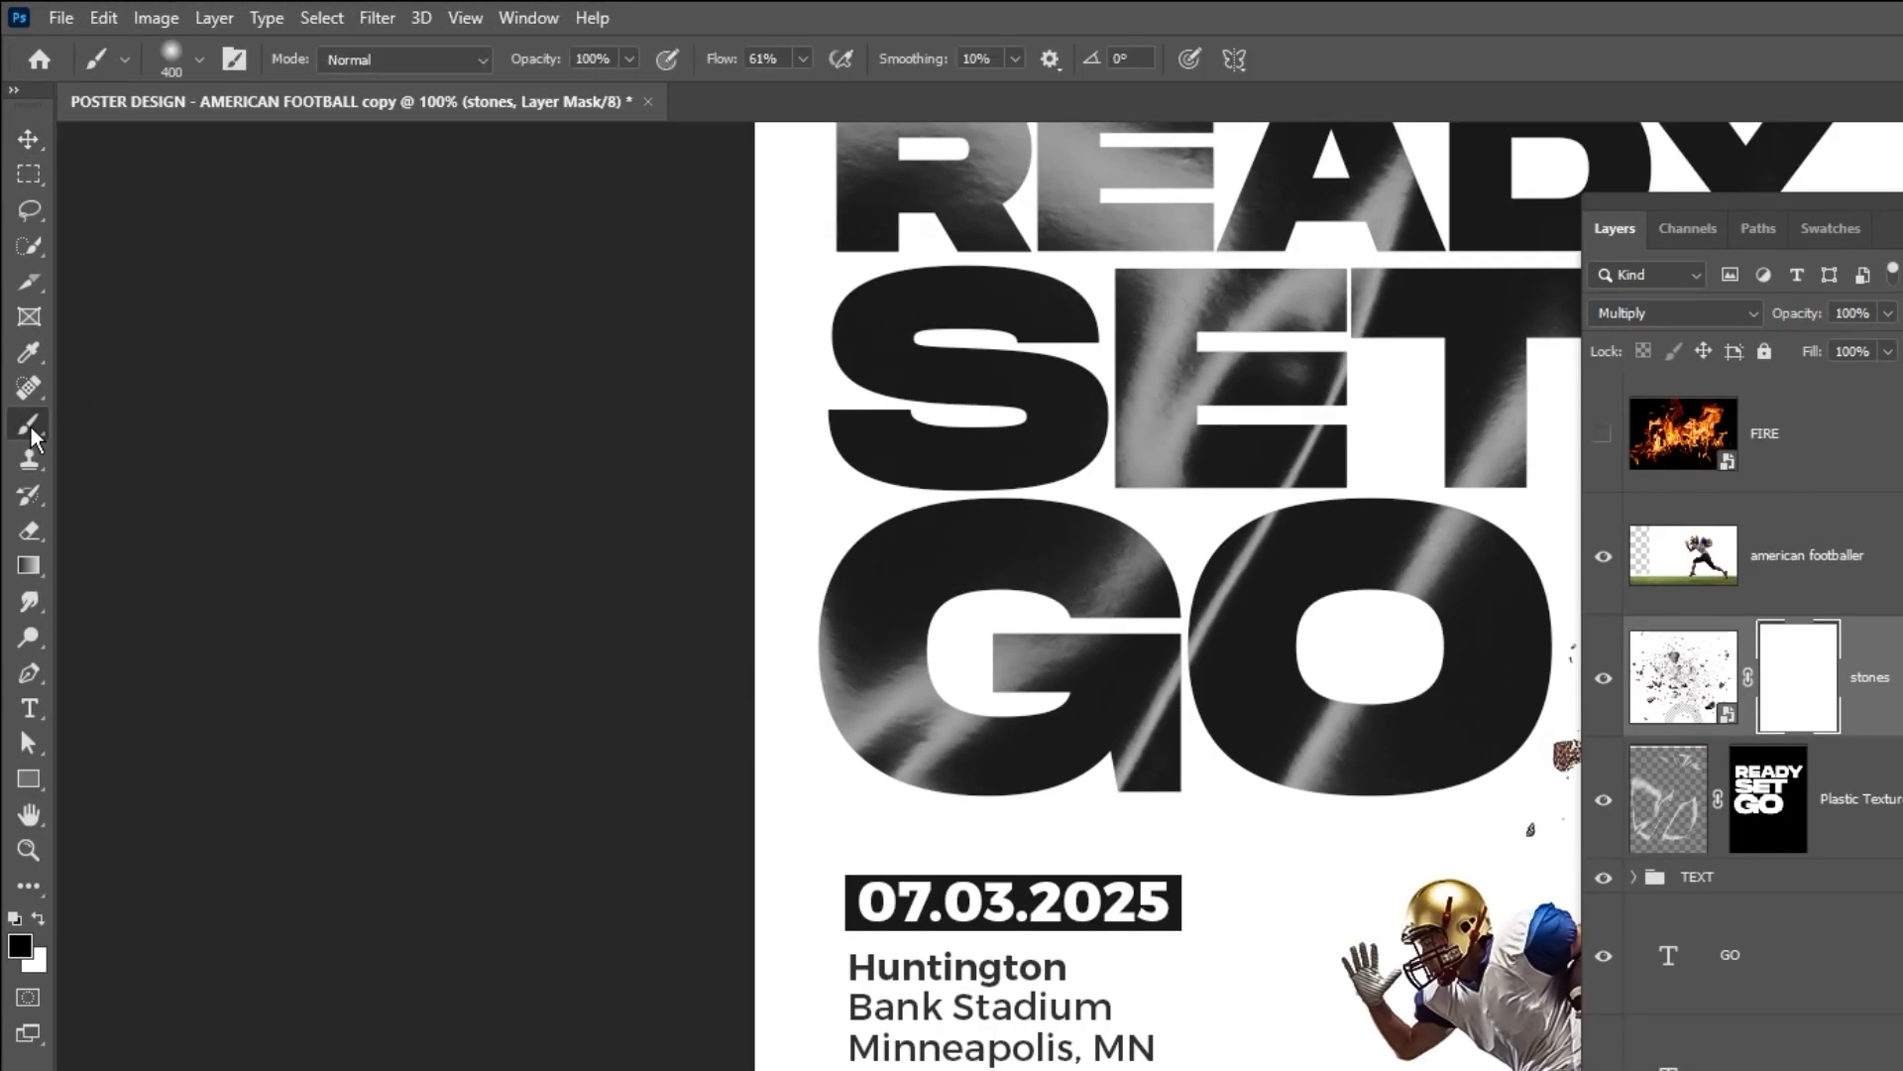
{"action": "key", "text": "bracketleft"}
{"action": "left_click", "coordinate": [200, 58]}
{"action": "left_click", "coordinate": [236, 504]}
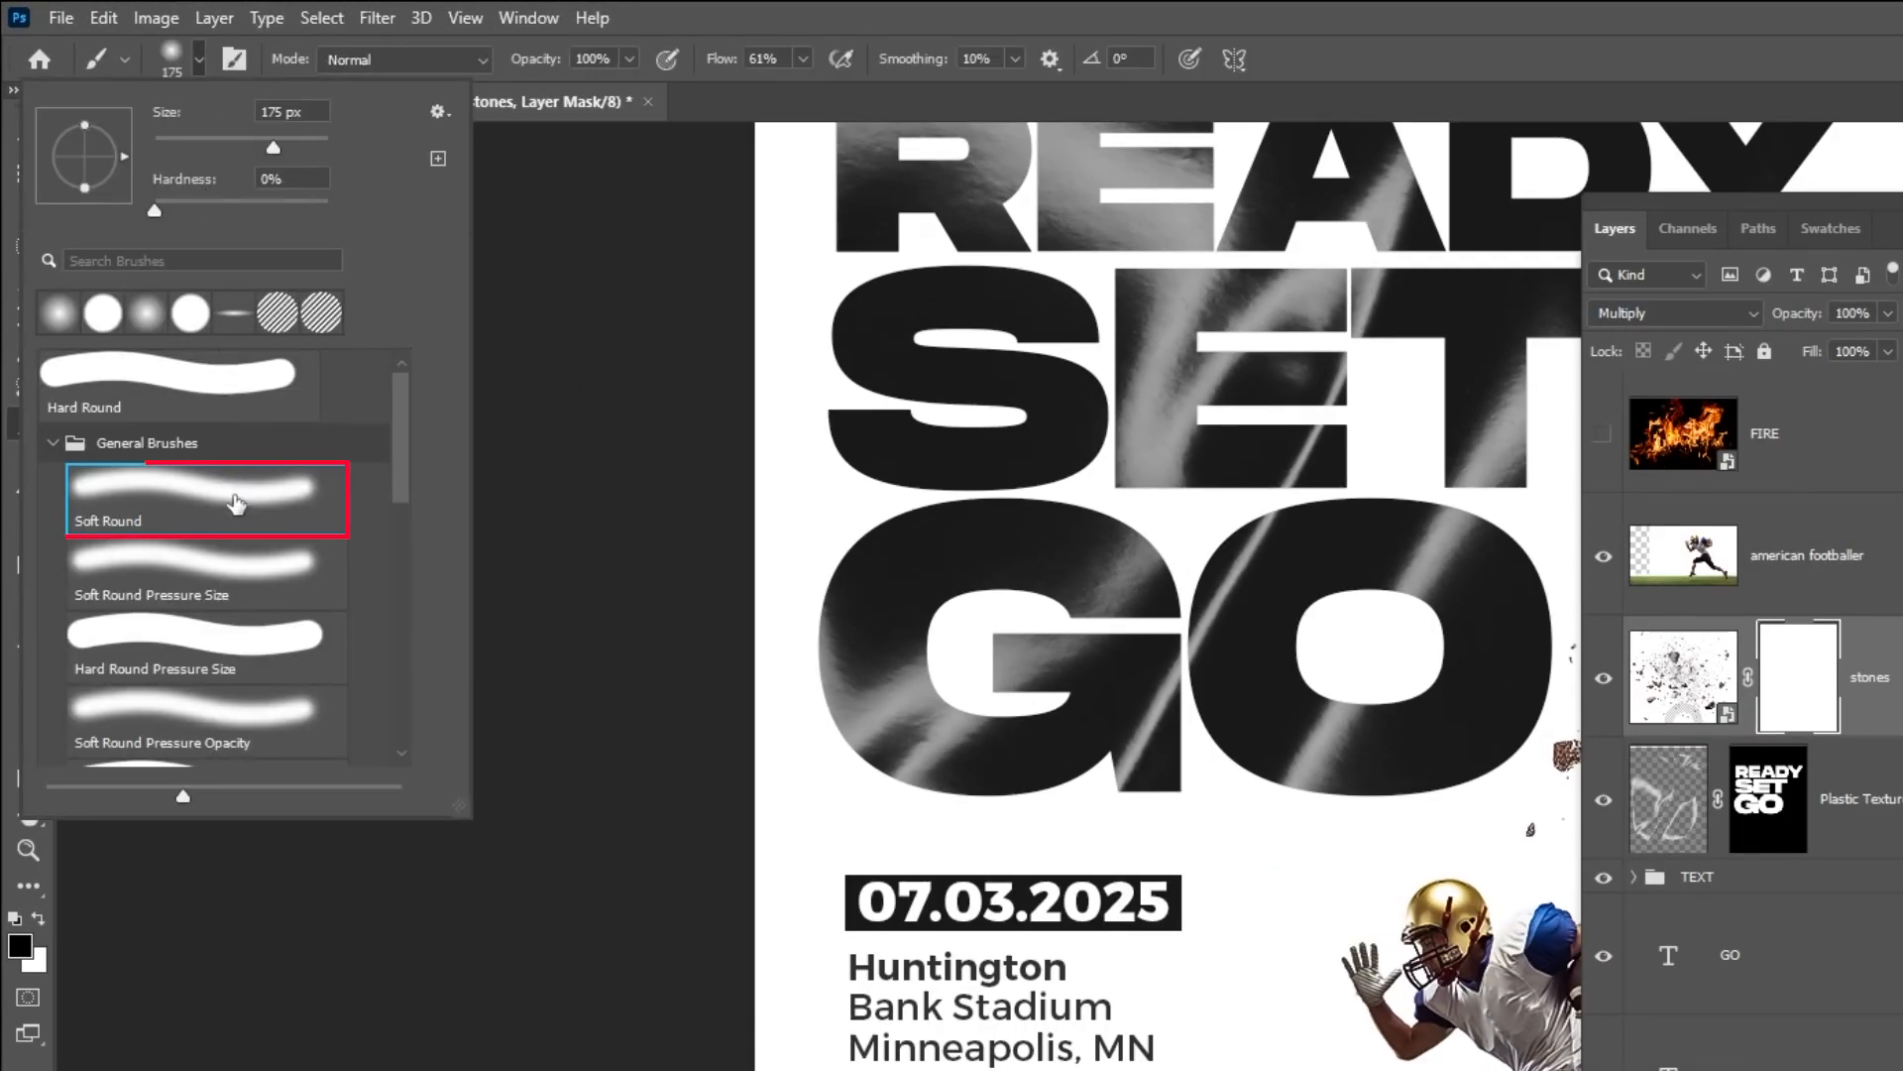
{"action": "left_click", "coordinate": [199, 63]}
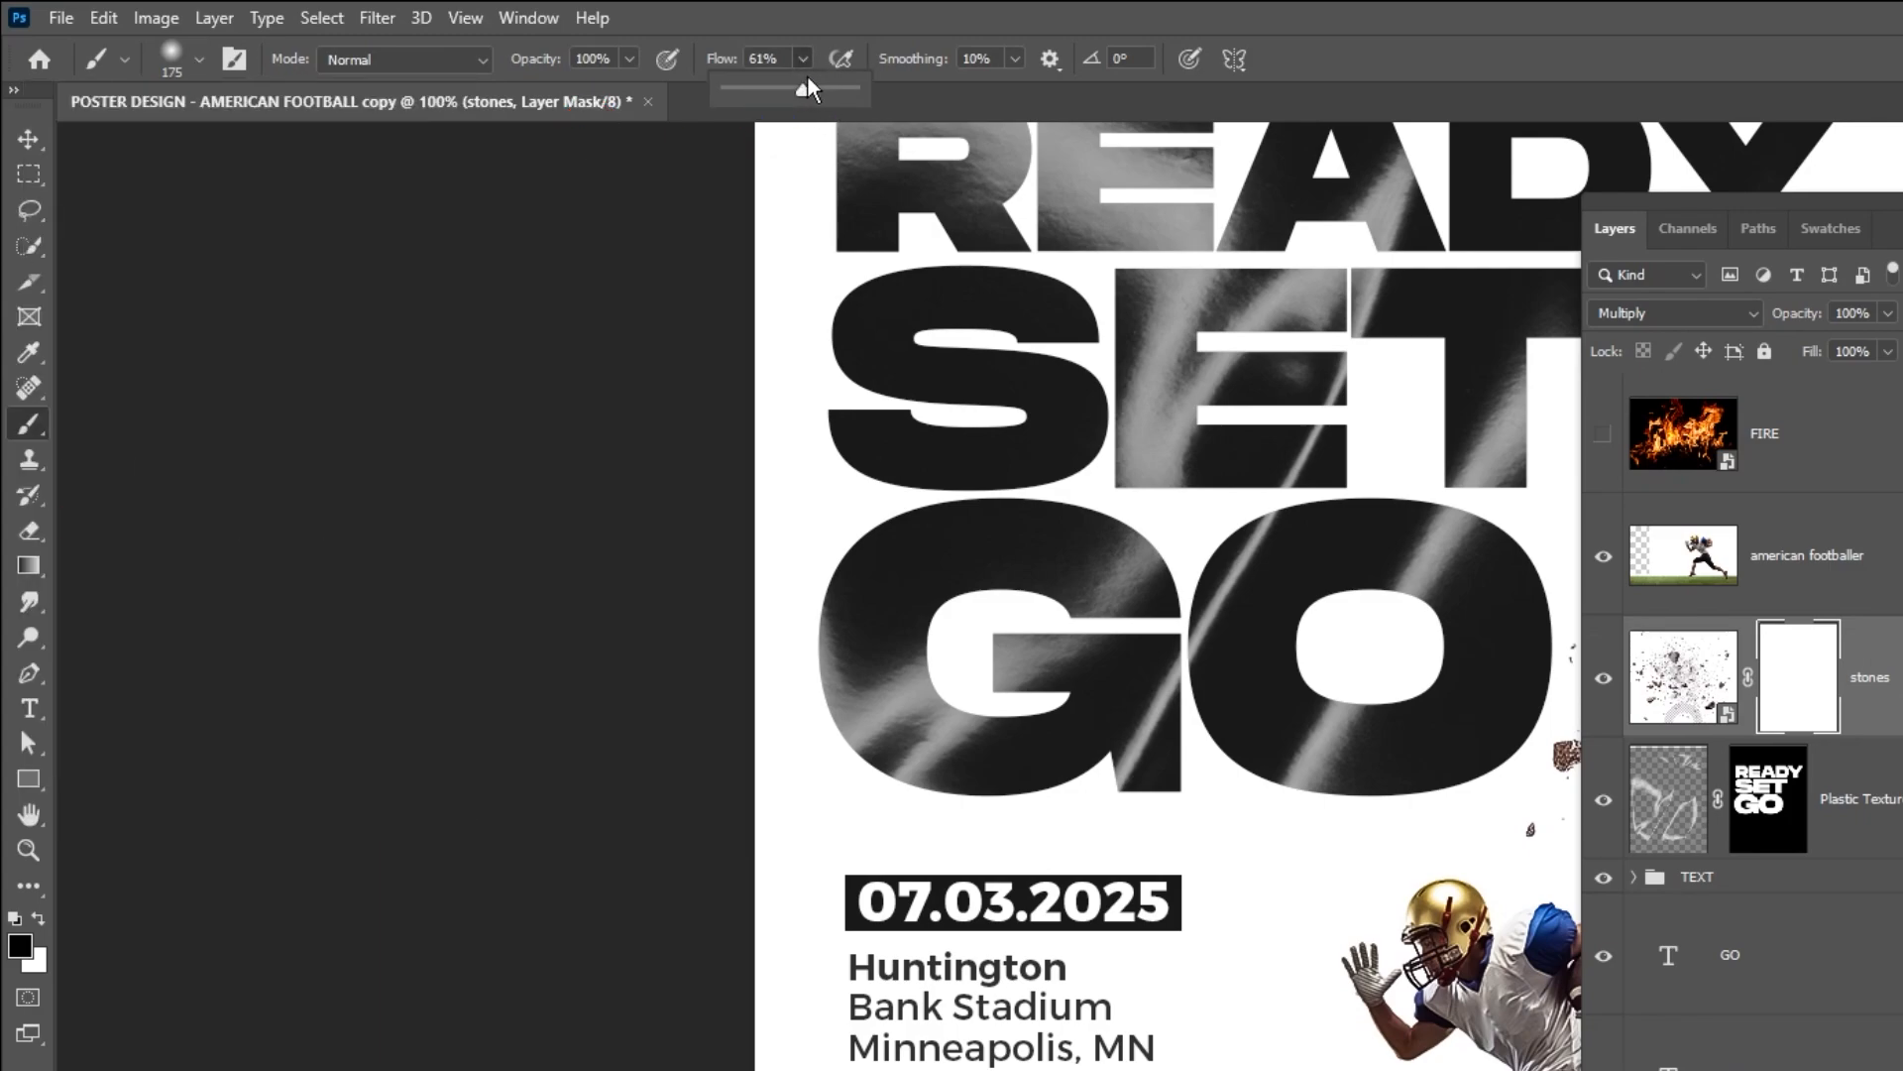
{"action": "left_click", "coordinate": [805, 62]}
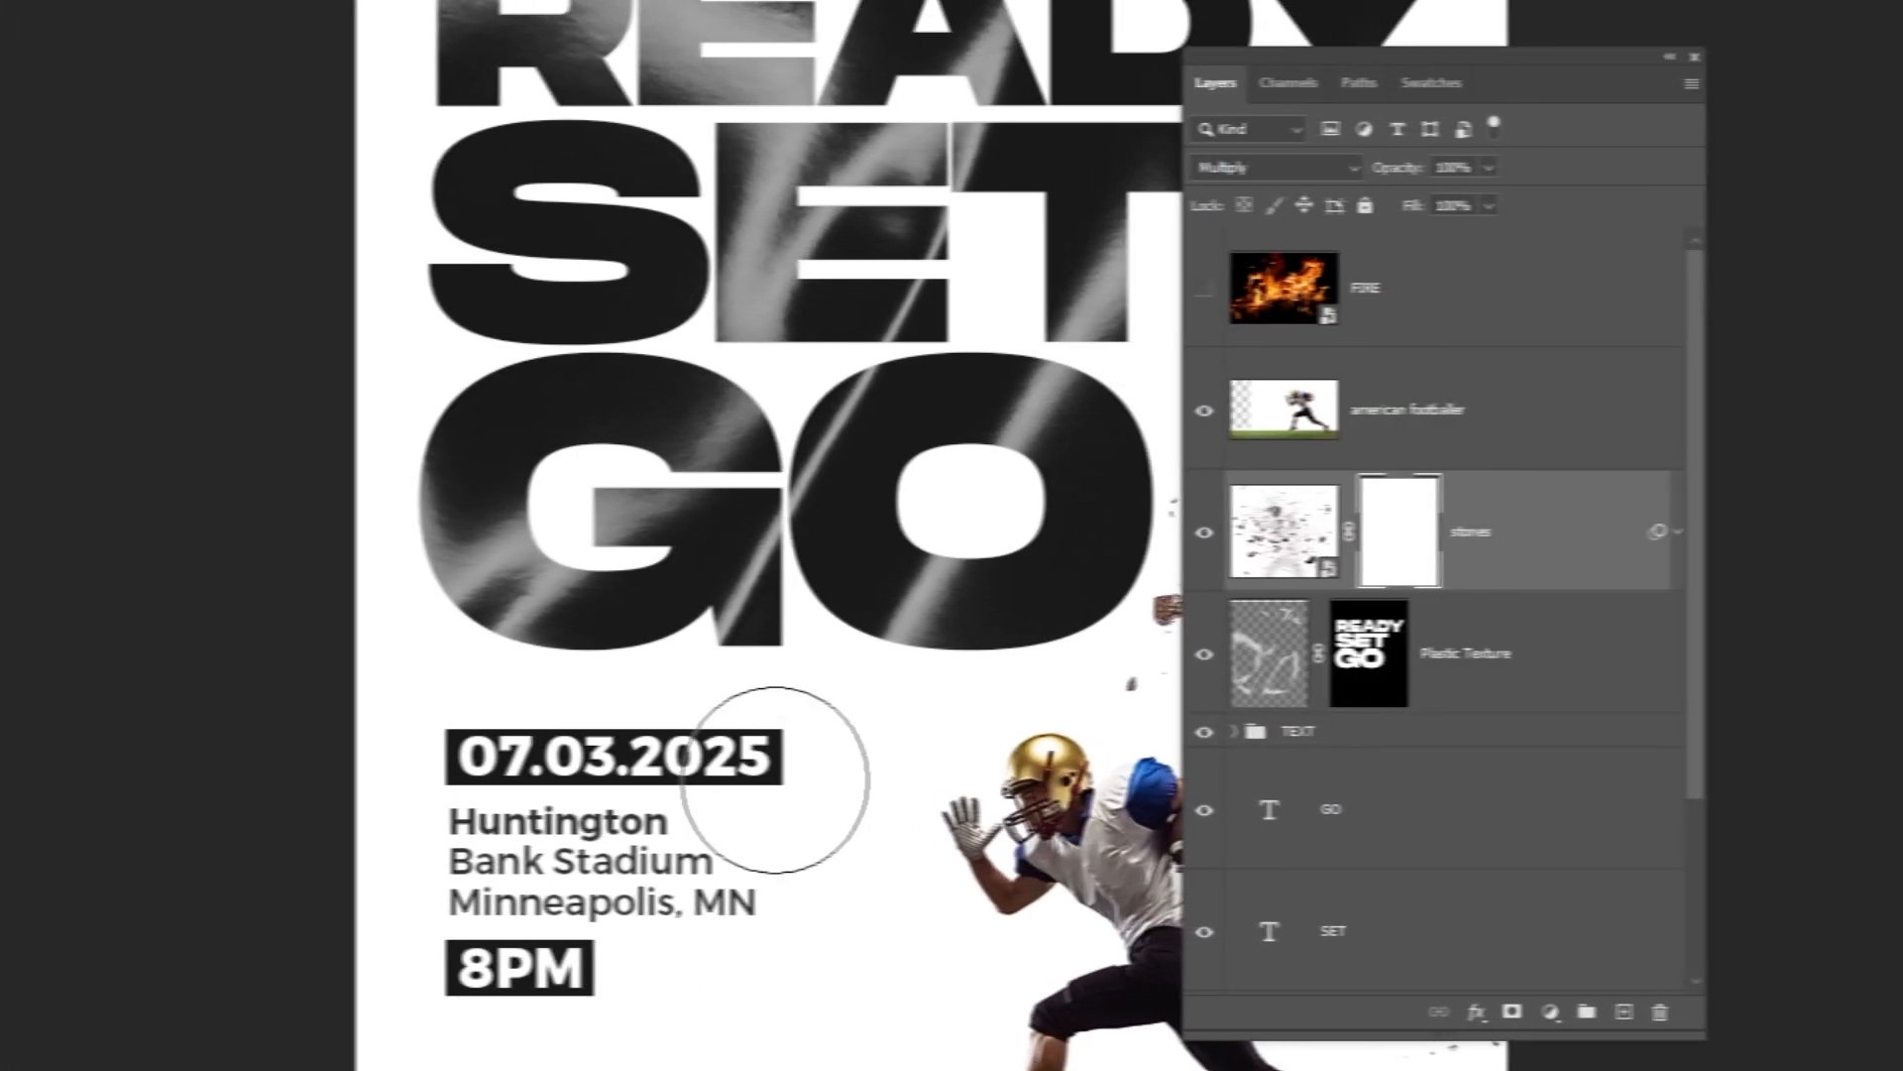
Step: Paint black on the stones layer mask to hide the debris overlapping the footballer and the stray pieces around him
{"action": "left_click_drag", "start_coordinate": [712, 739], "coordinate": [255, 702]}
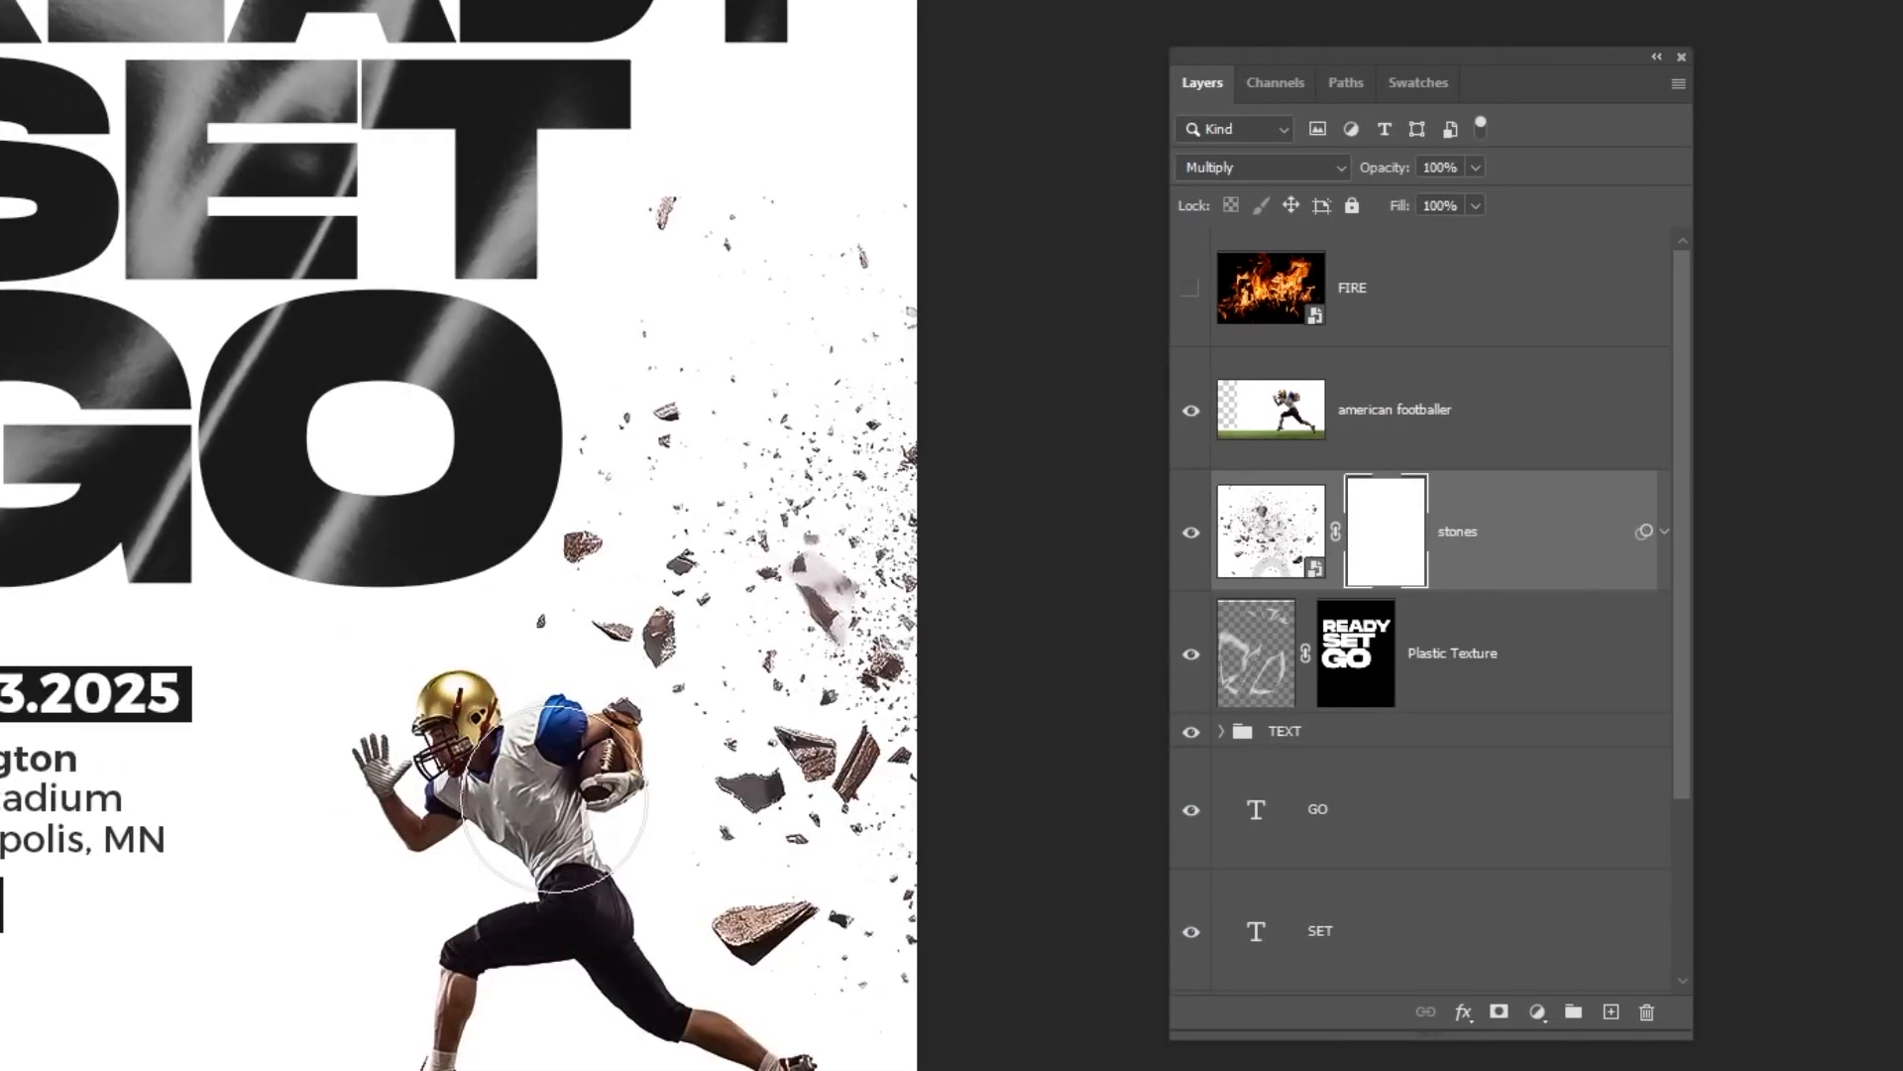
{"action": "left_click", "coordinate": [592, 776]}
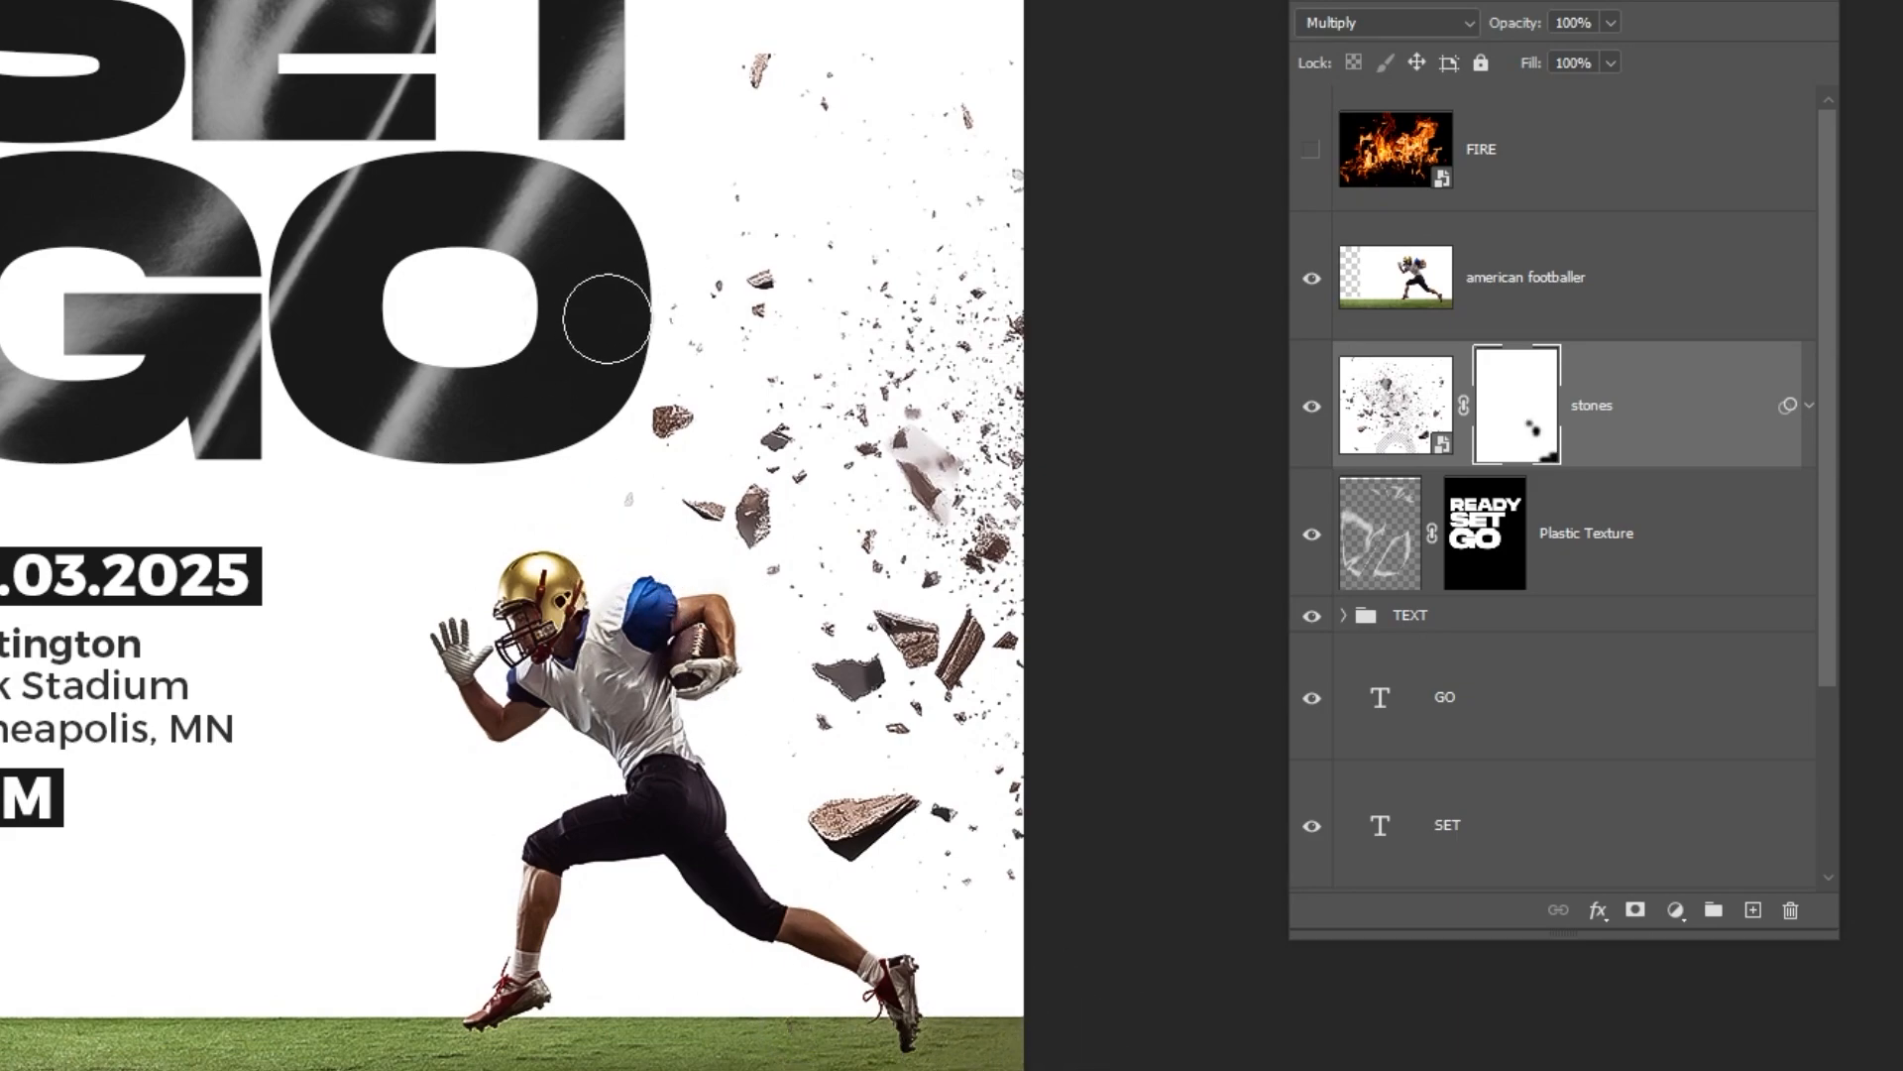
{"action": "left_click_drag", "start_coordinate": [815, 320], "coordinate": [673, 470]}
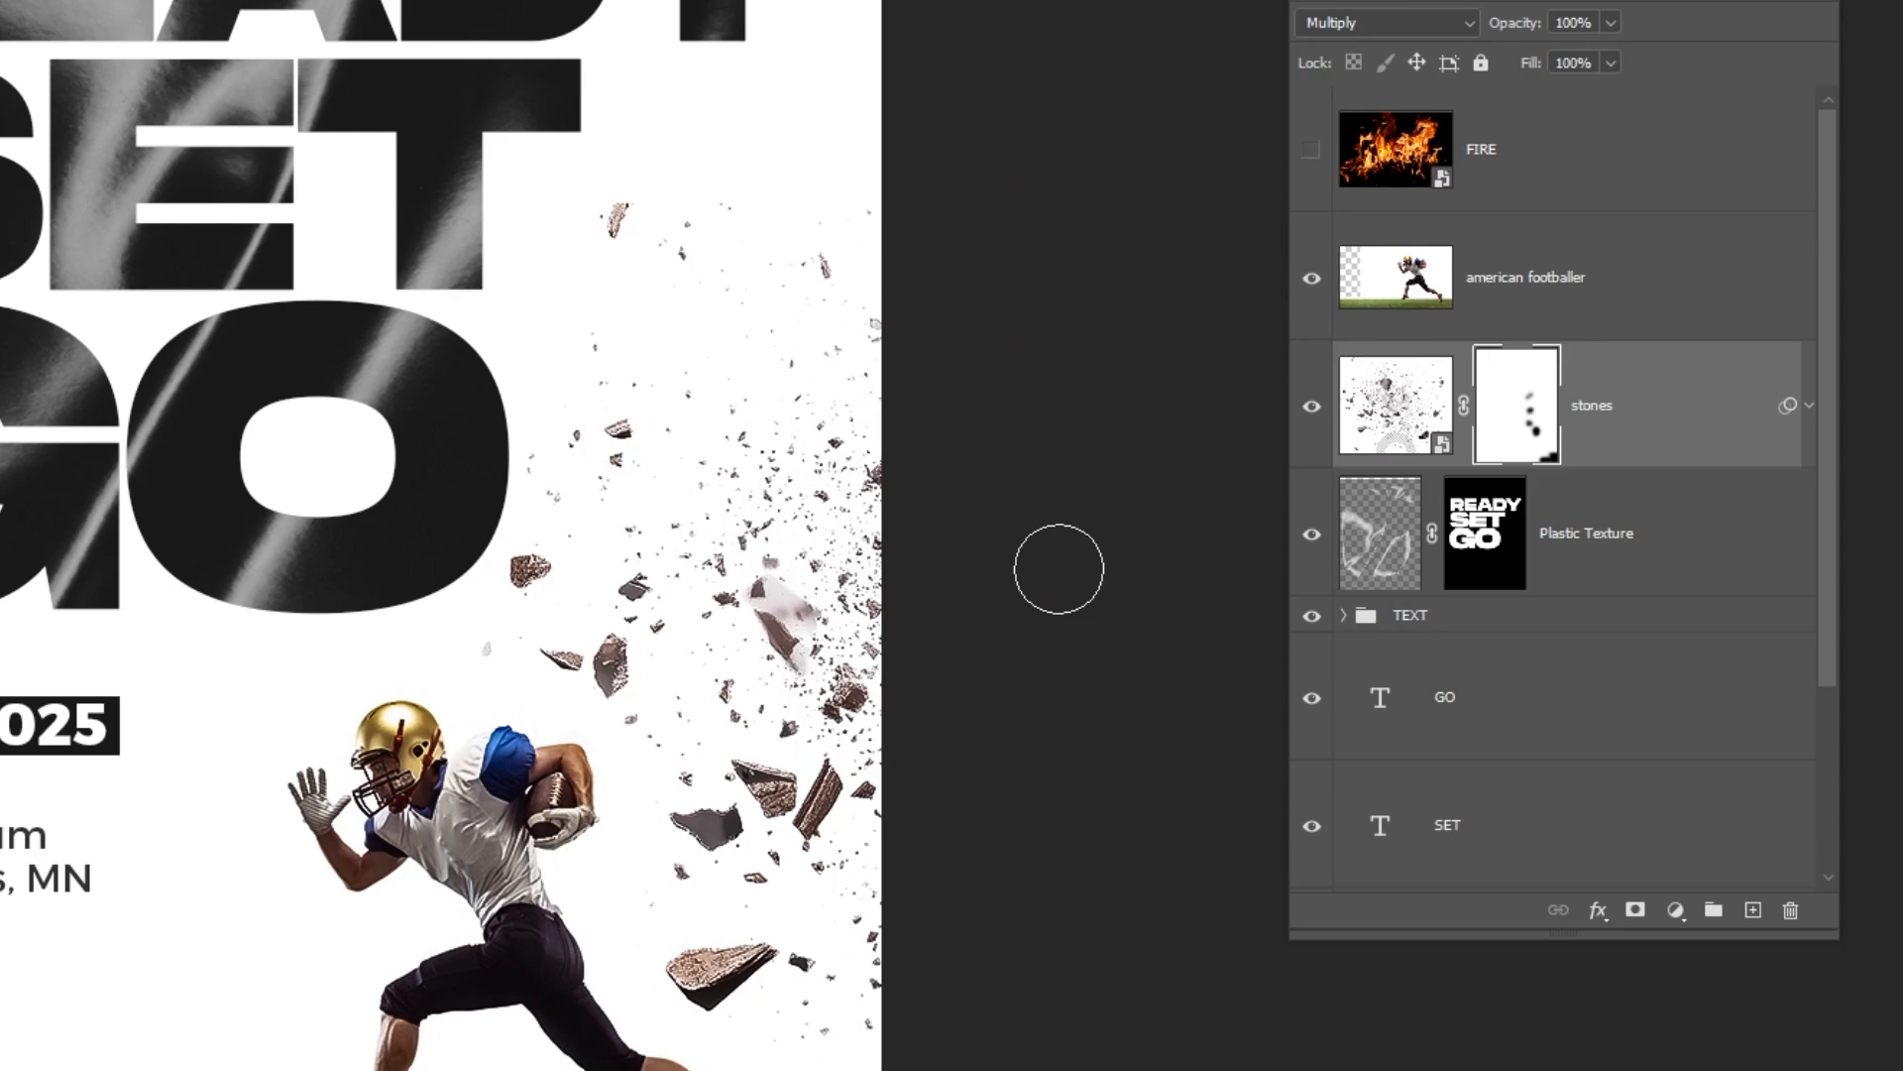
Step: Duplicate the masked stones layer and move the copy up and to the right, beside the headline
{"action": "left_click_drag", "start_coordinate": [1664, 440], "coordinate": [1747, 905]}
{"action": "left_click_drag", "start_coordinate": [1537, 815], "coordinate": [1753, 909]}
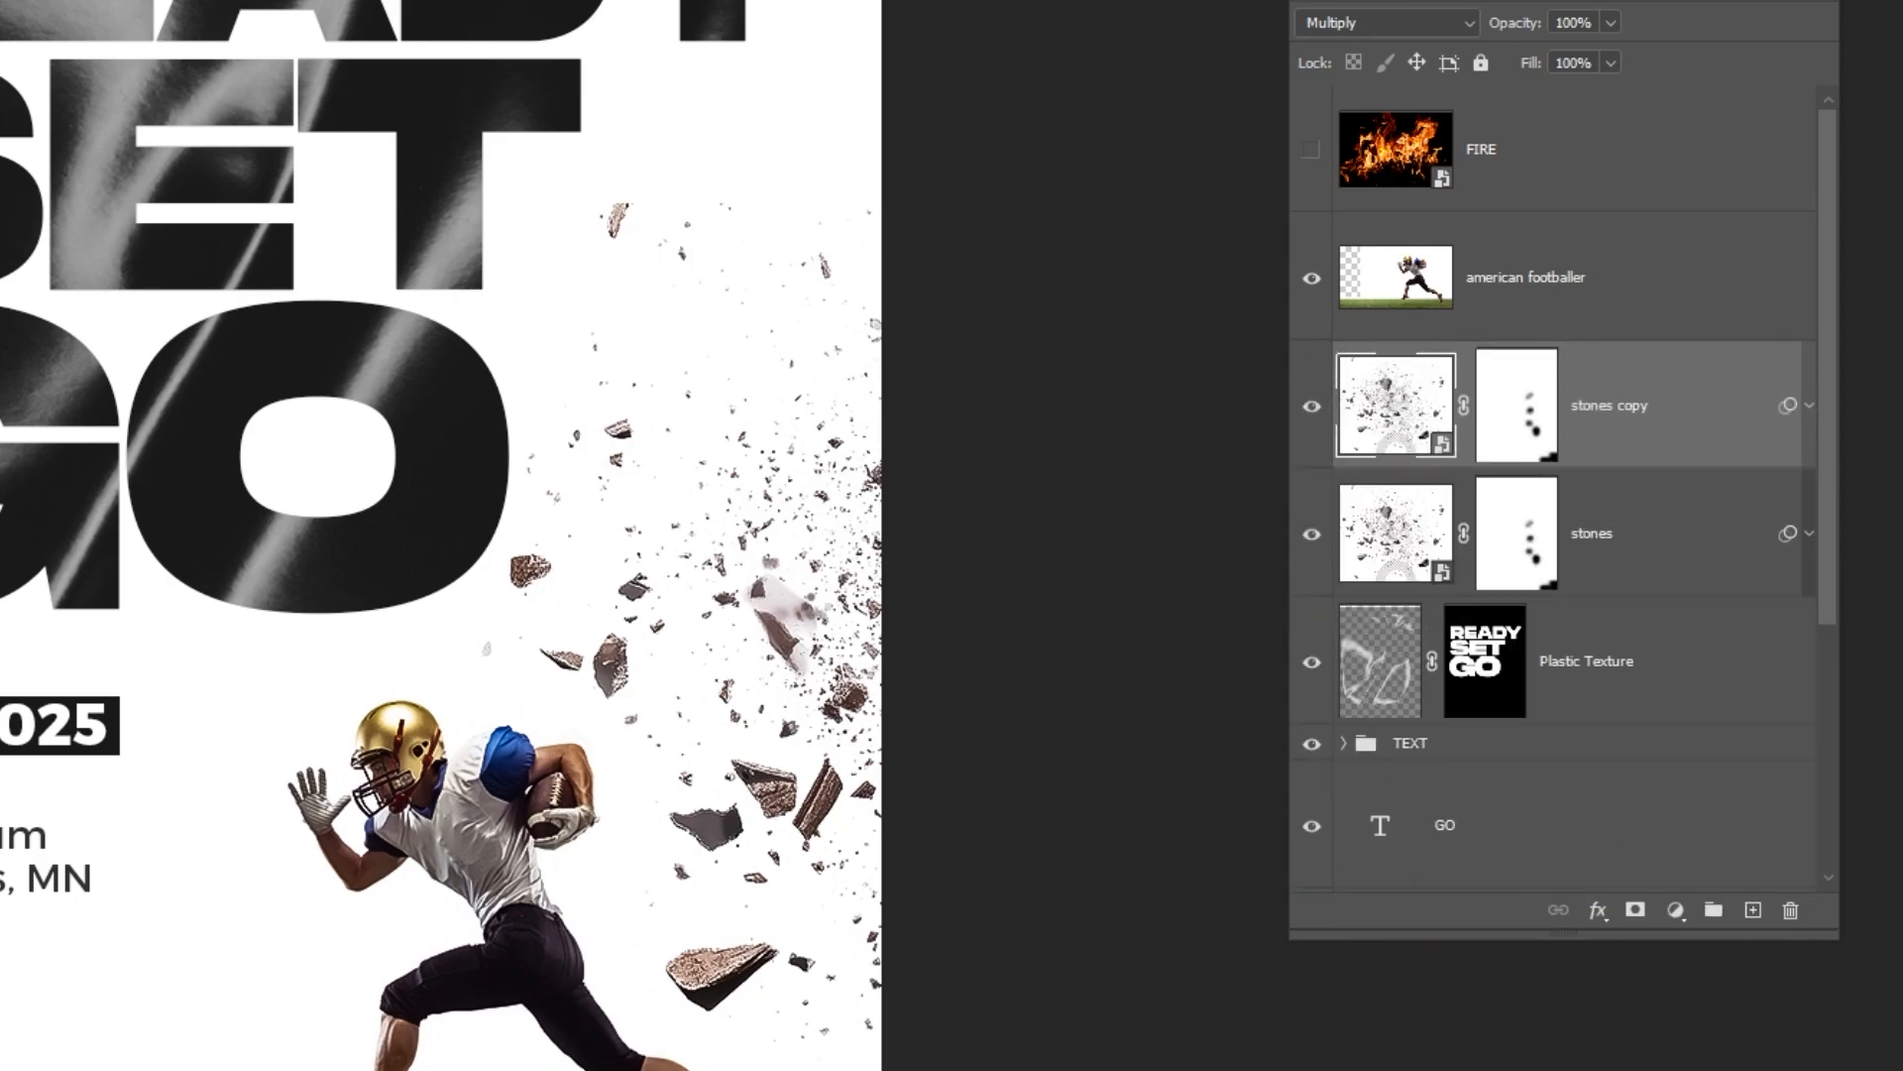
{"action": "left_click_drag", "start_coordinate": [758, 692], "coordinate": [956, 369]}
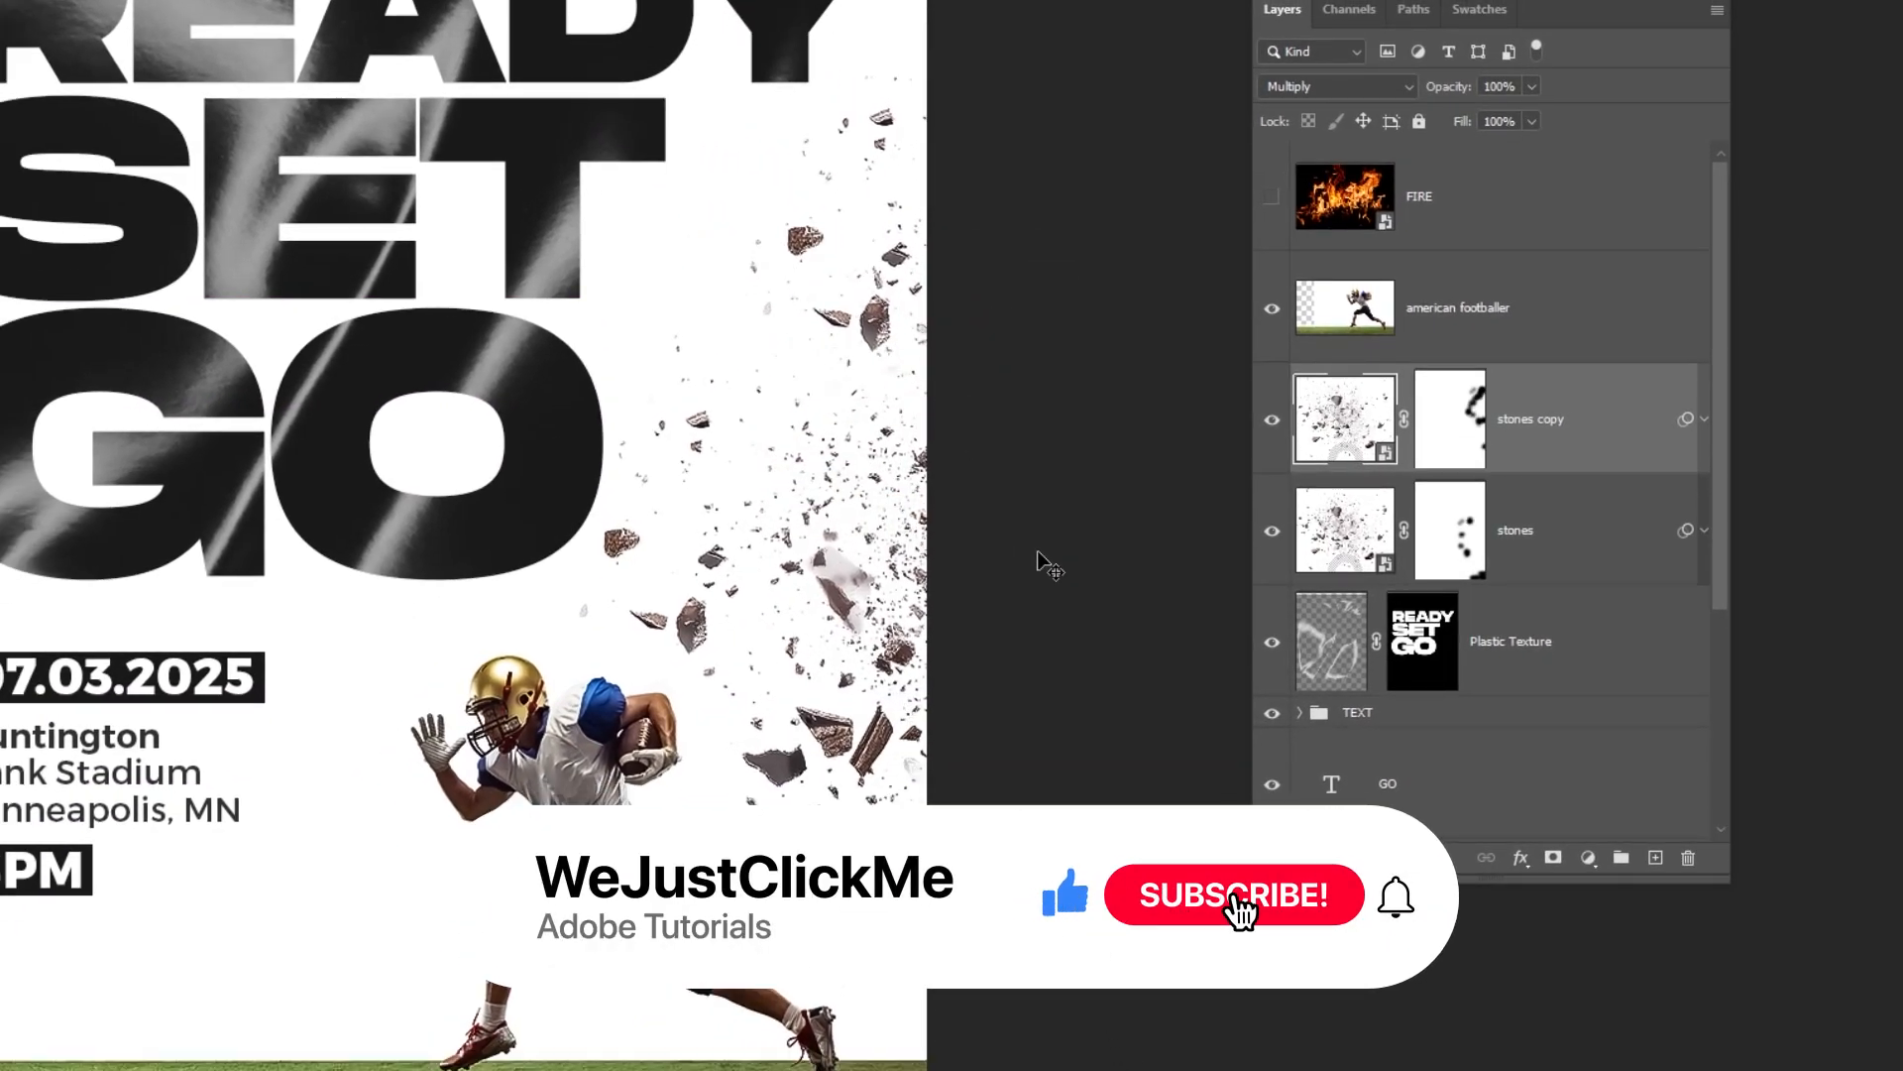
Step: Show the FIRE layer and set its blend mode to Screen so the flames blend into the headline
{"action": "key", "text": "ctrl+minus"}
{"action": "left_click_drag", "start_coordinate": [1037, 562], "coordinate": [1079, 484]}
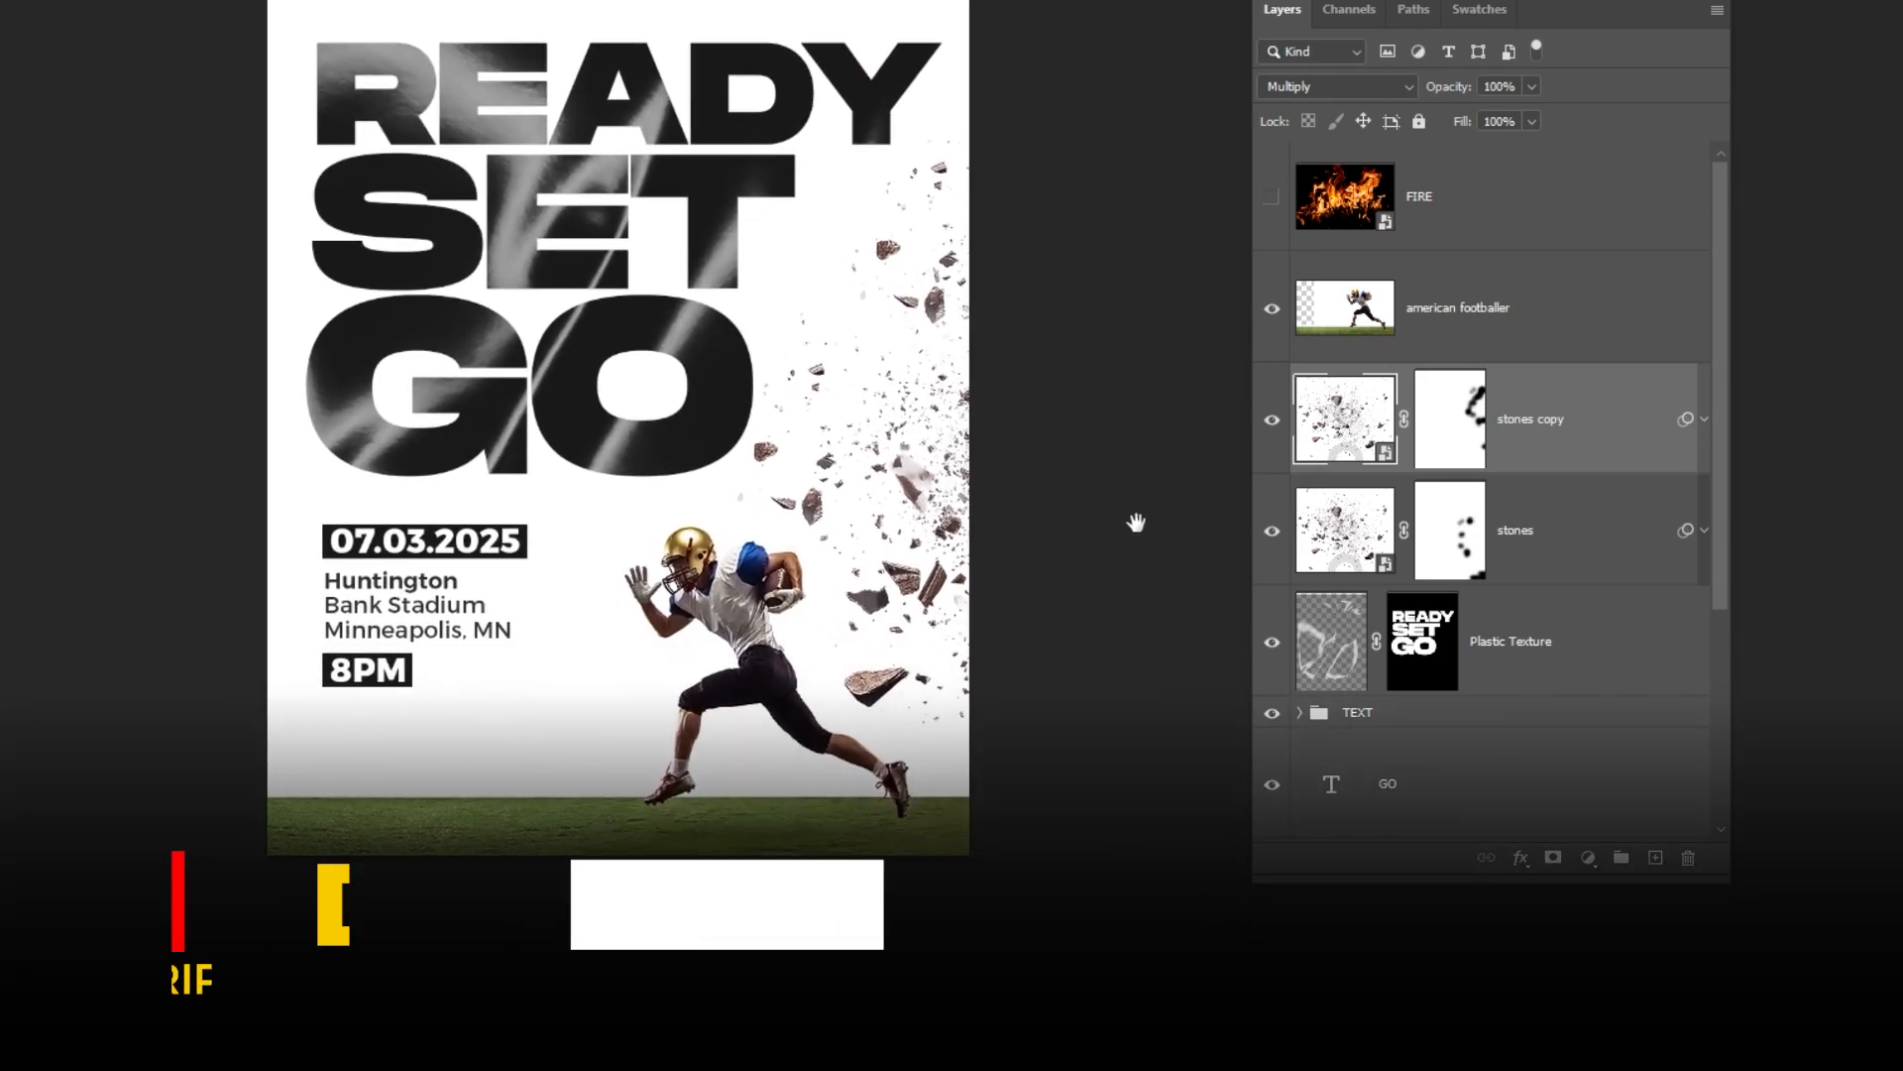
{"action": "left_click", "coordinate": [1277, 201]}
{"action": "left_click", "coordinate": [1428, 206]}
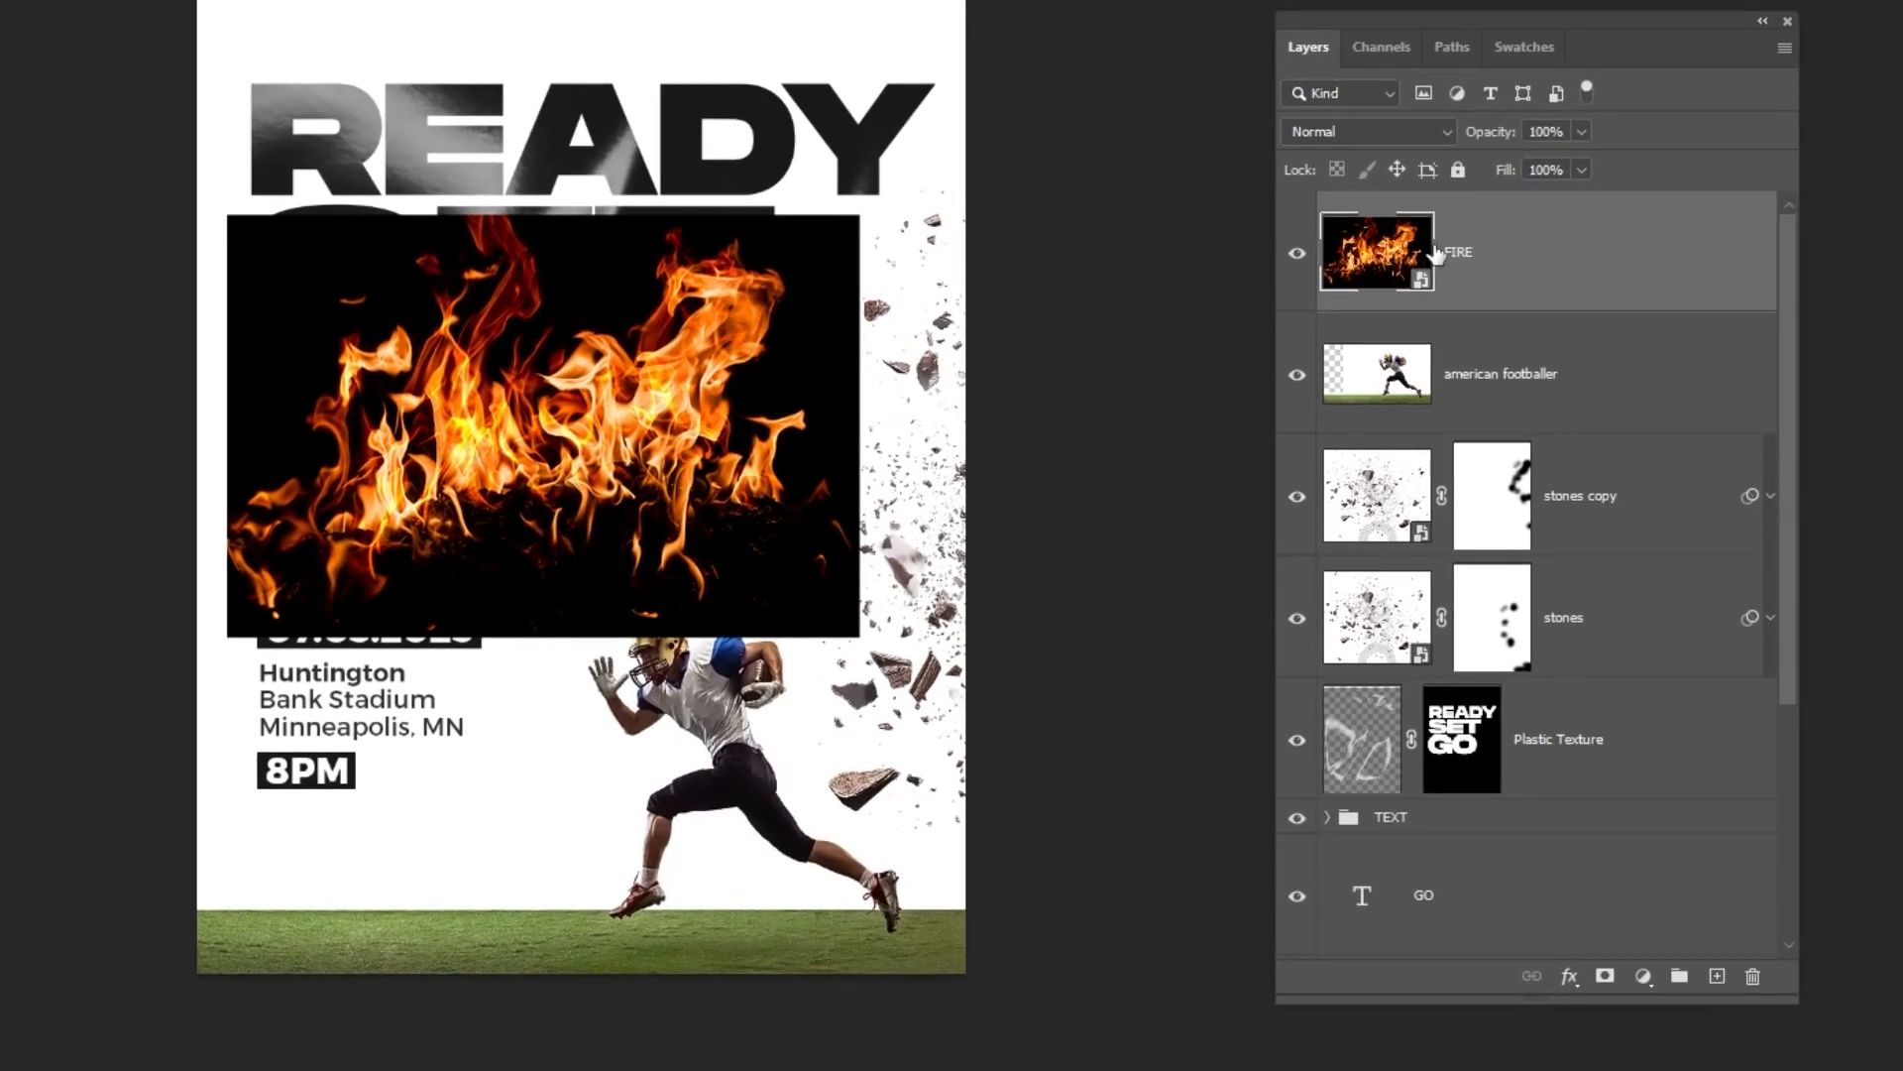
{"action": "left_click", "coordinate": [1378, 139]}
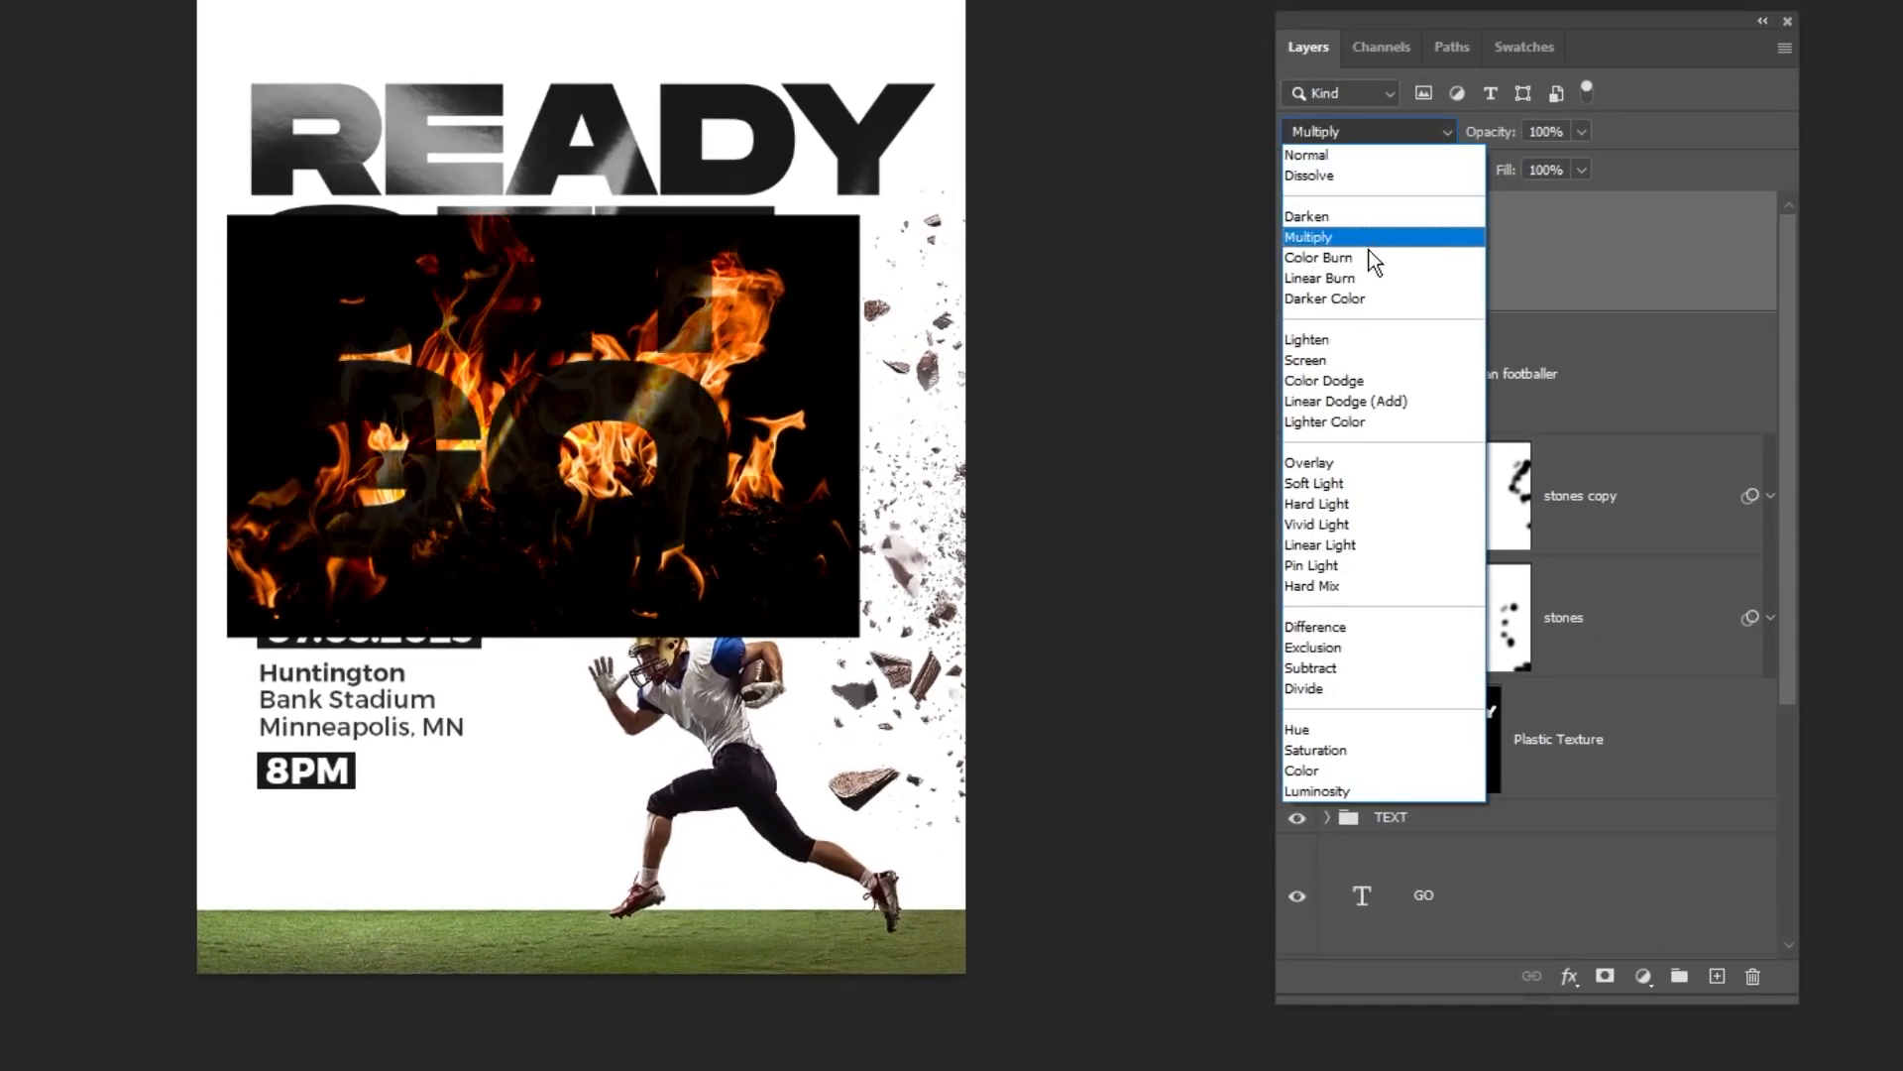
{"action": "left_click", "coordinate": [1367, 360]}
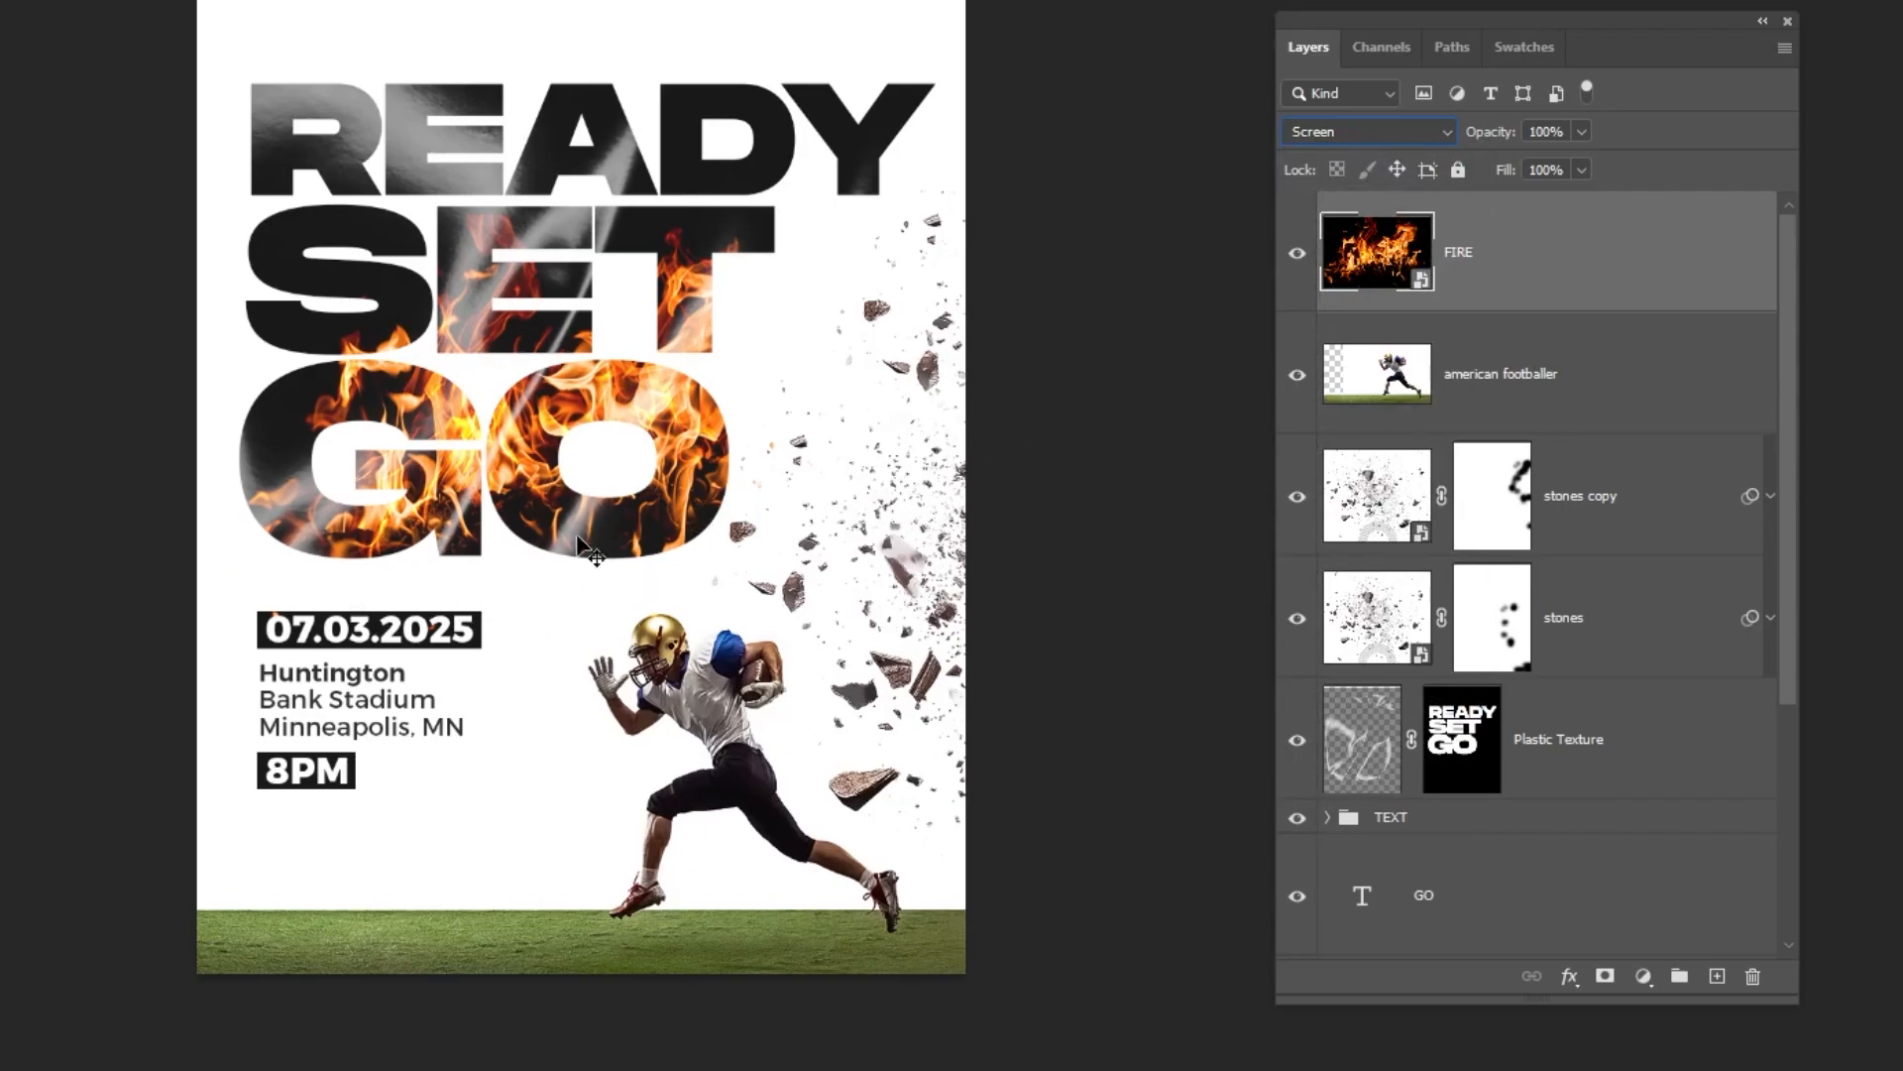
Step: Load the headline shape from the Plastic Texture layer's mask as a selection and add it as a layer mask on the FIRE layer
{"action": "left_click", "coordinate": [1461, 742], "text": "ctrl"}
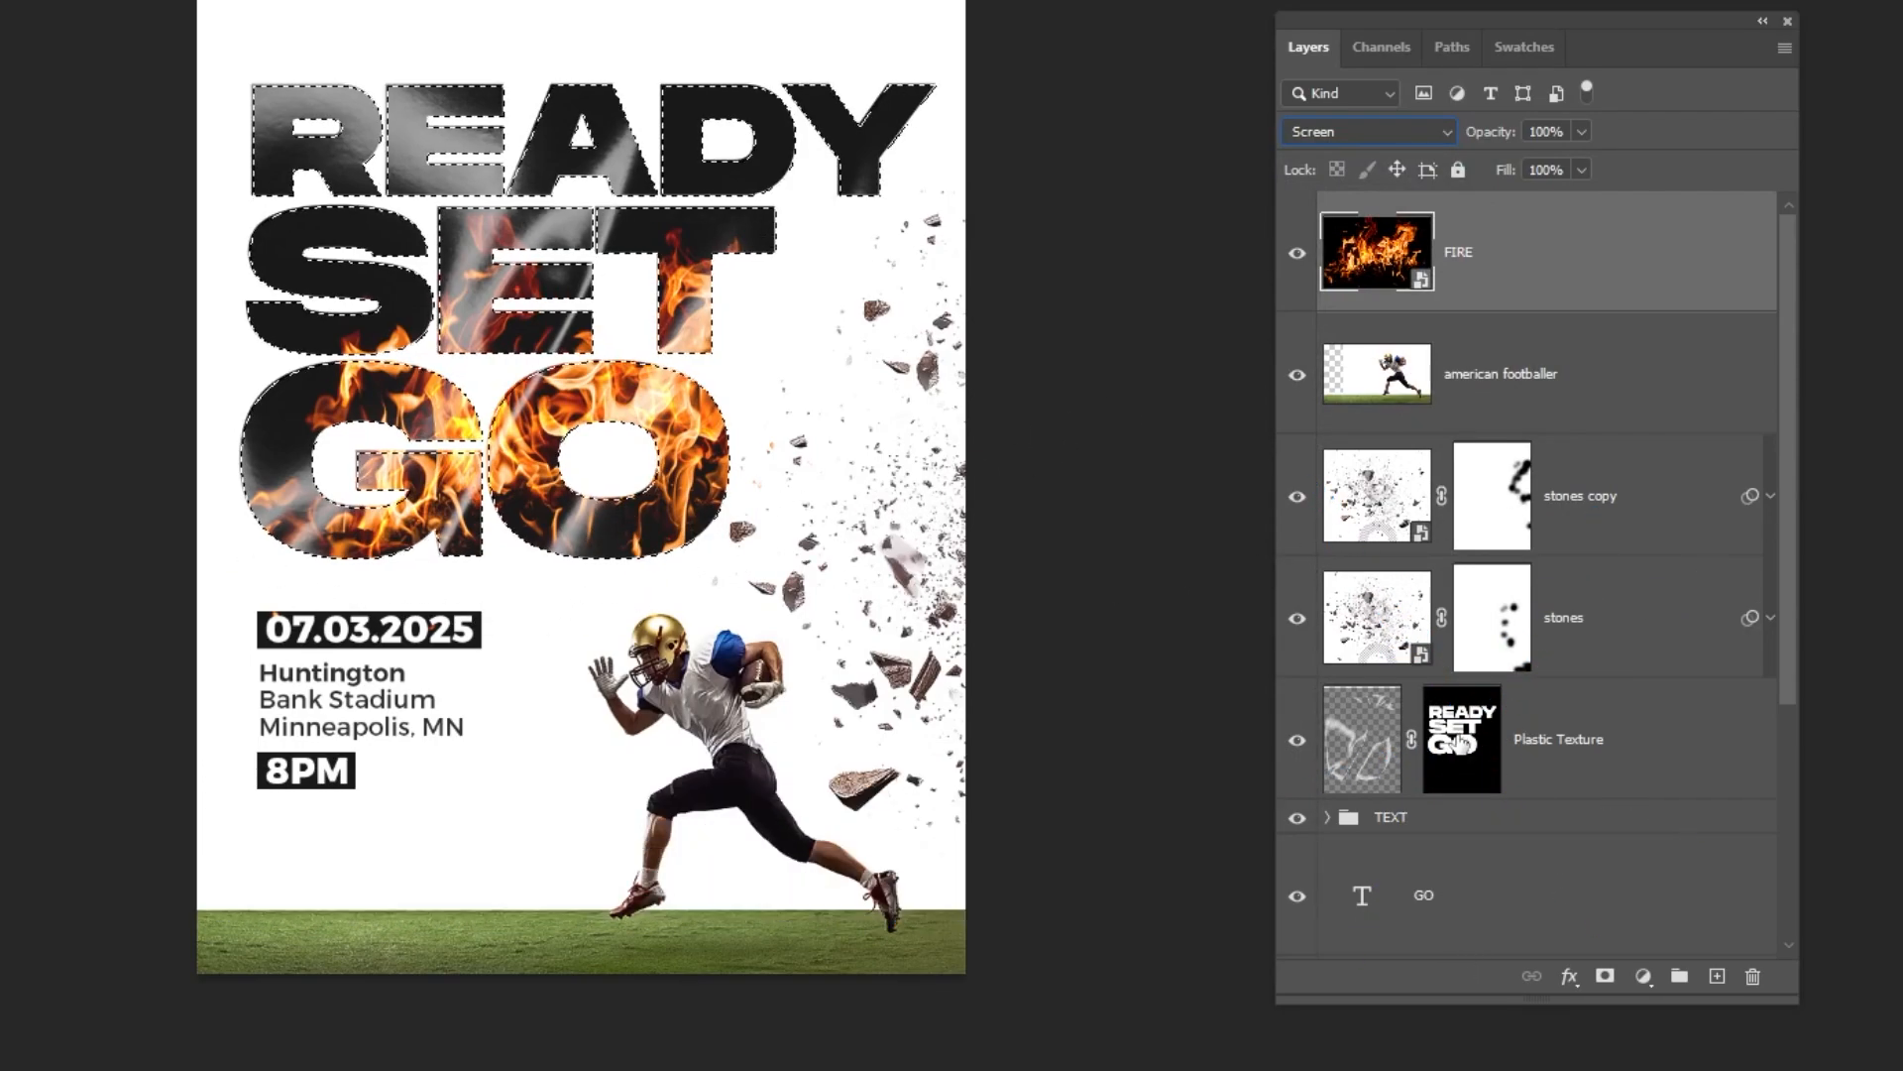
{"action": "left_click", "coordinate": [740, 389]}
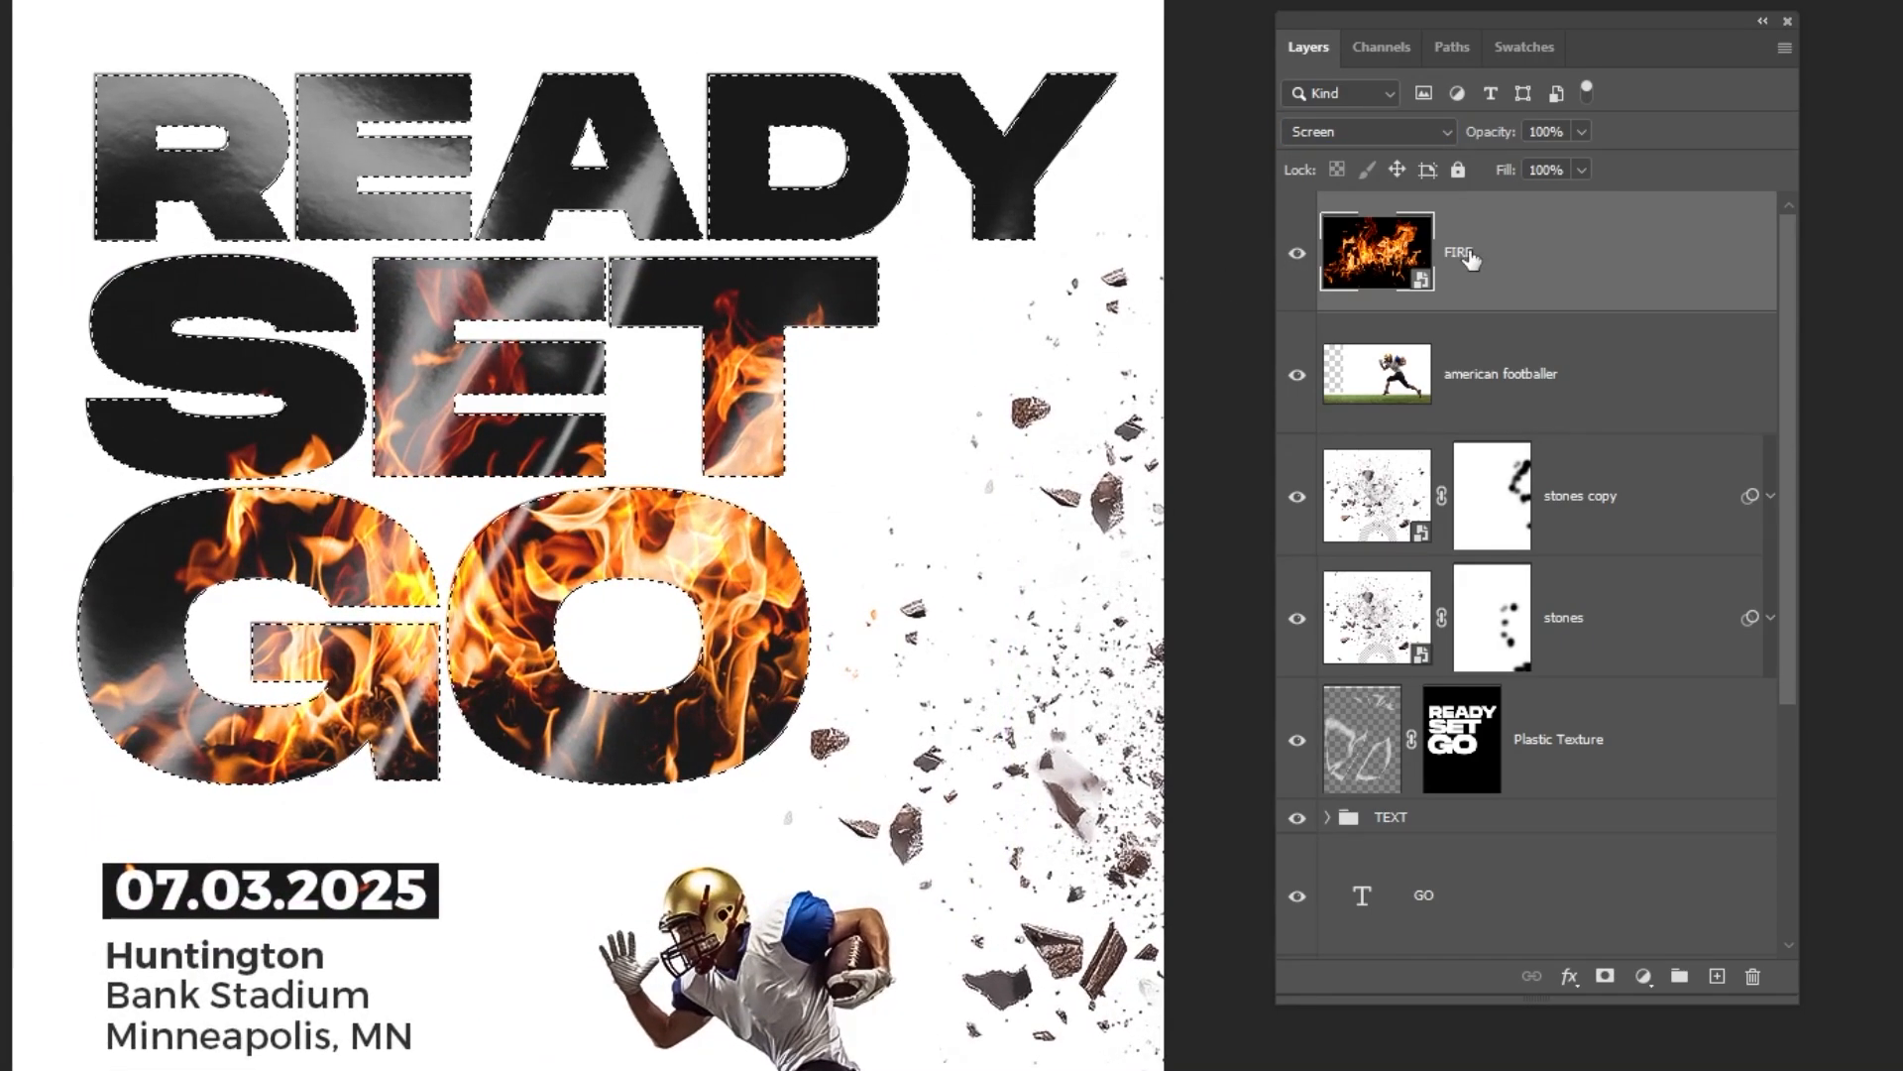
{"action": "left_click", "coordinate": [1605, 975]}
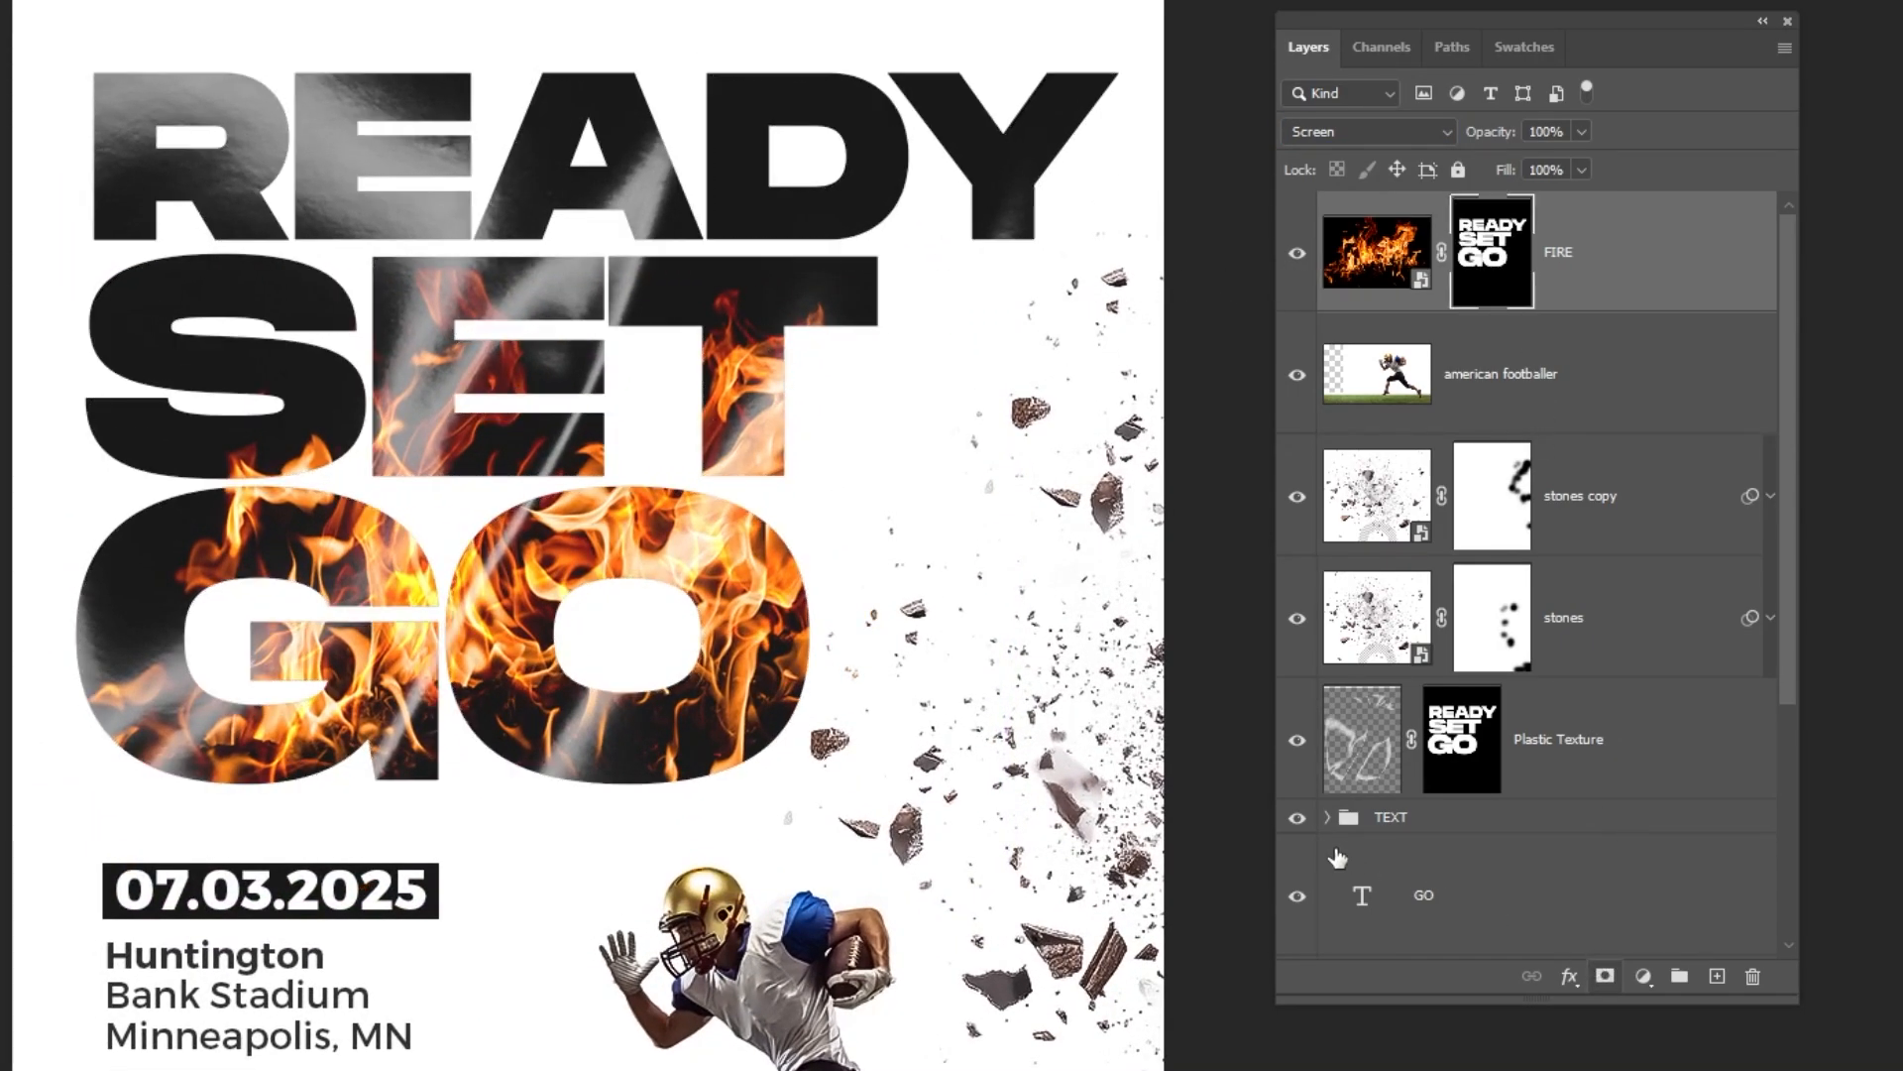